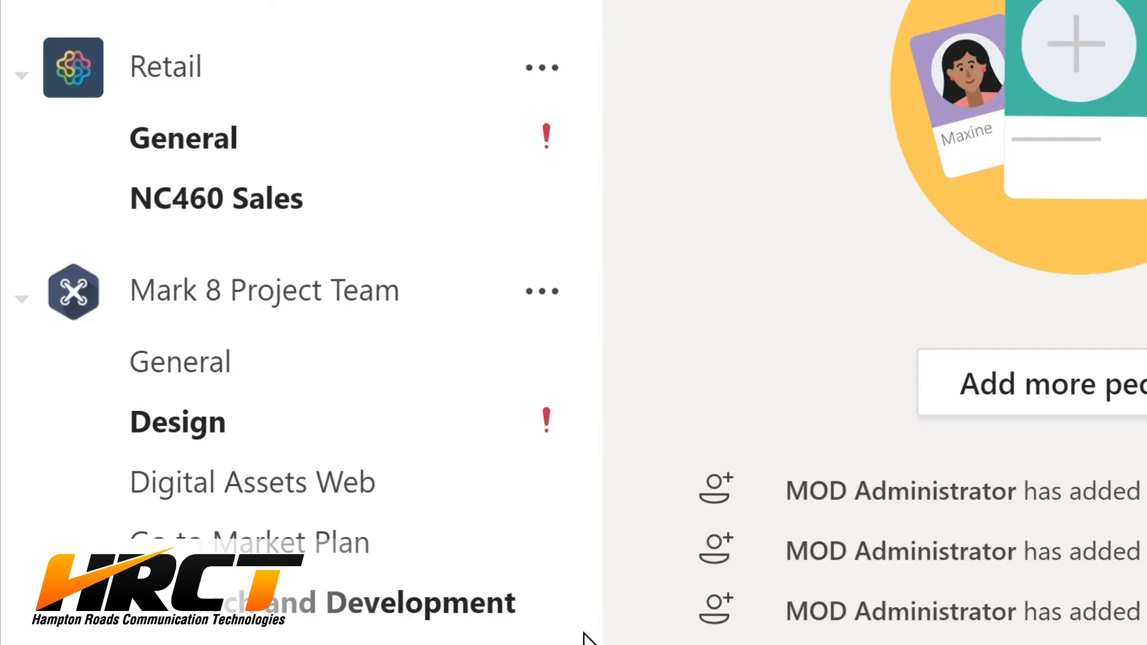
Open the Monthly Reports channel of the Sales and Marketing team
scroll(287, 322, "down", 3)
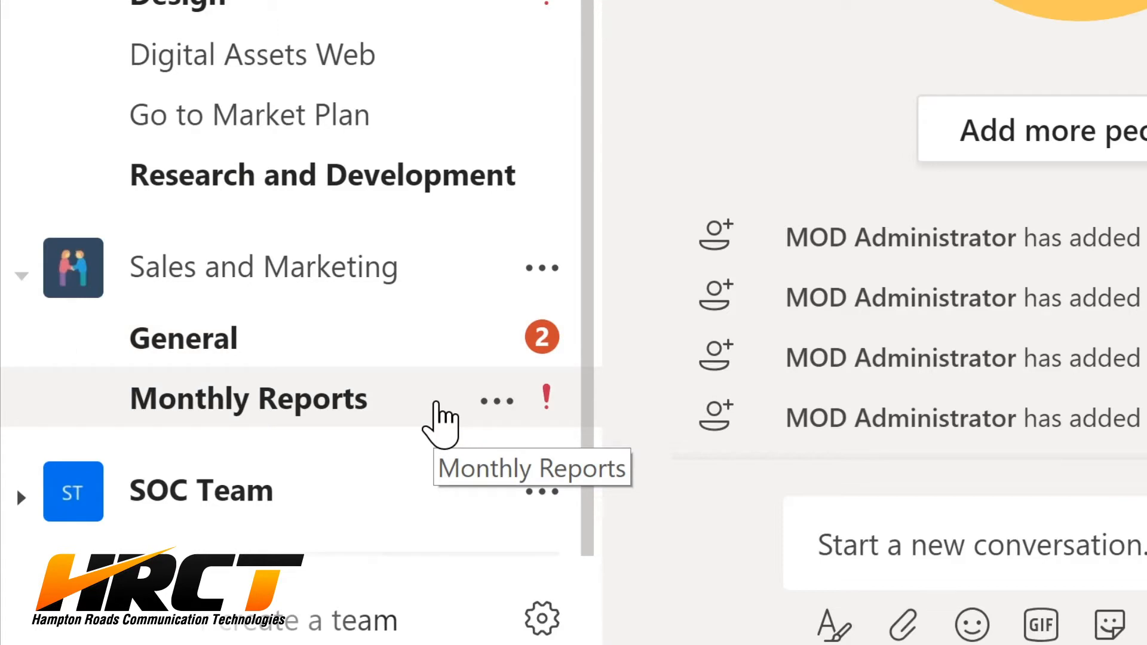
left_click(436, 406)
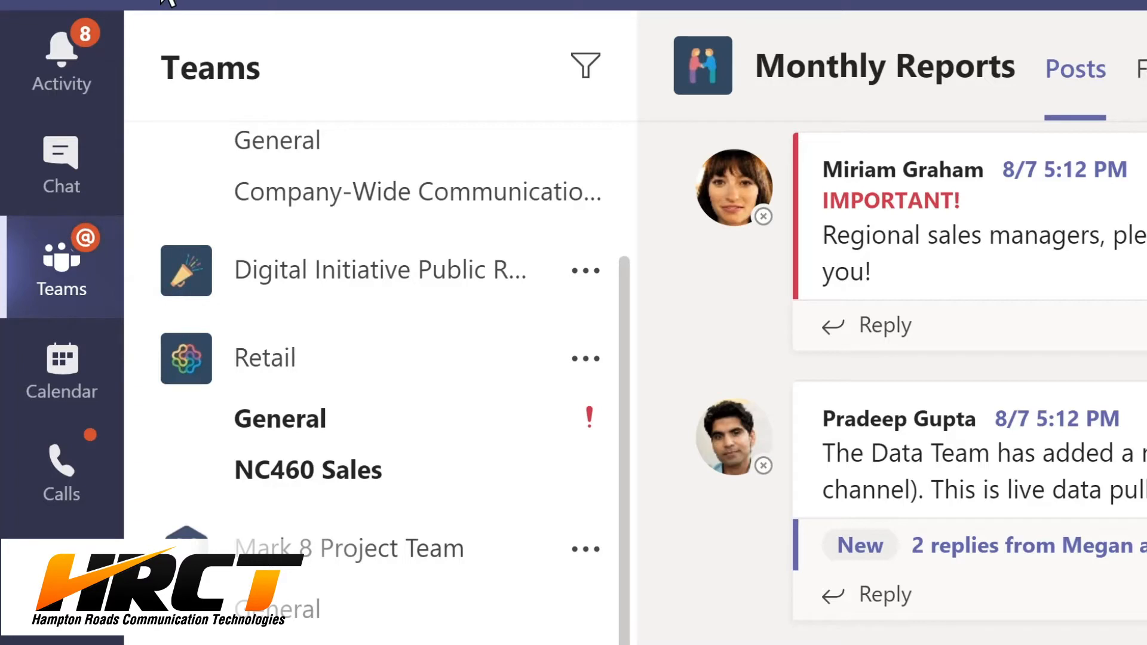
Open the activity feed and filter it by the word "marketing"
left_click(87, 81)
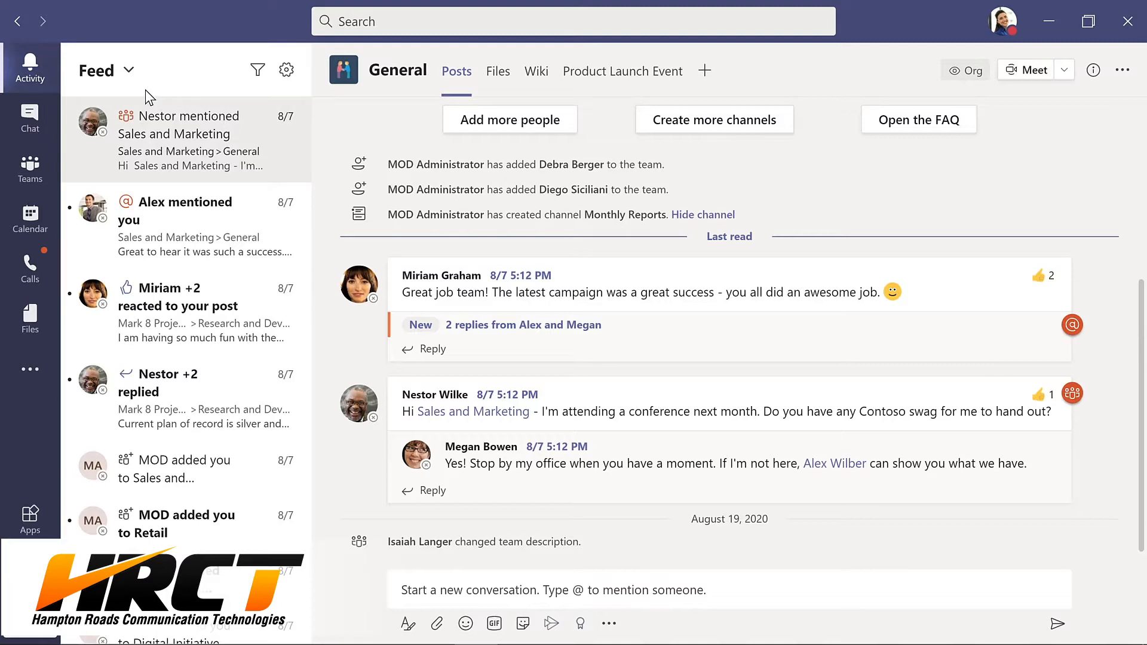
left_click(259, 73)
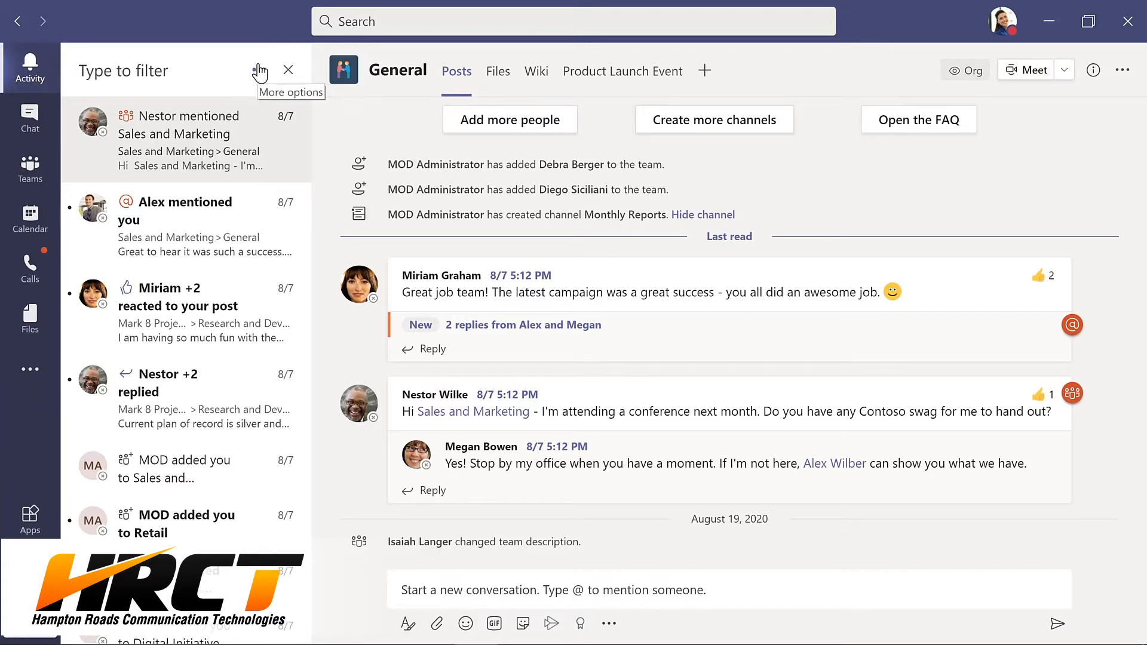
type("ma")
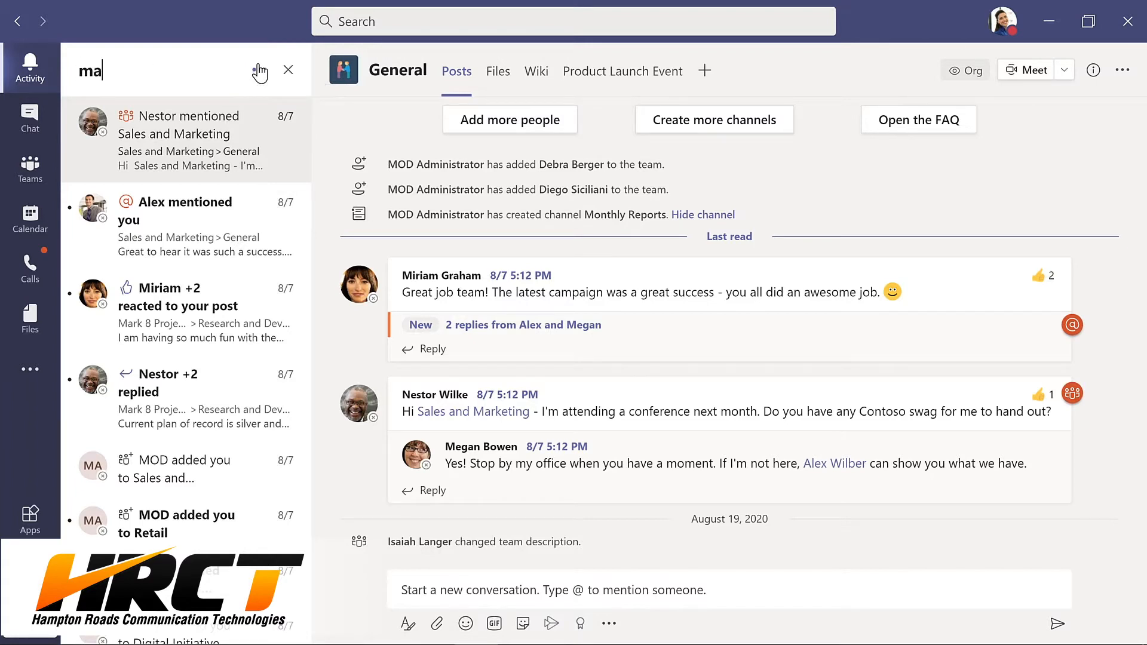
type("rketing")
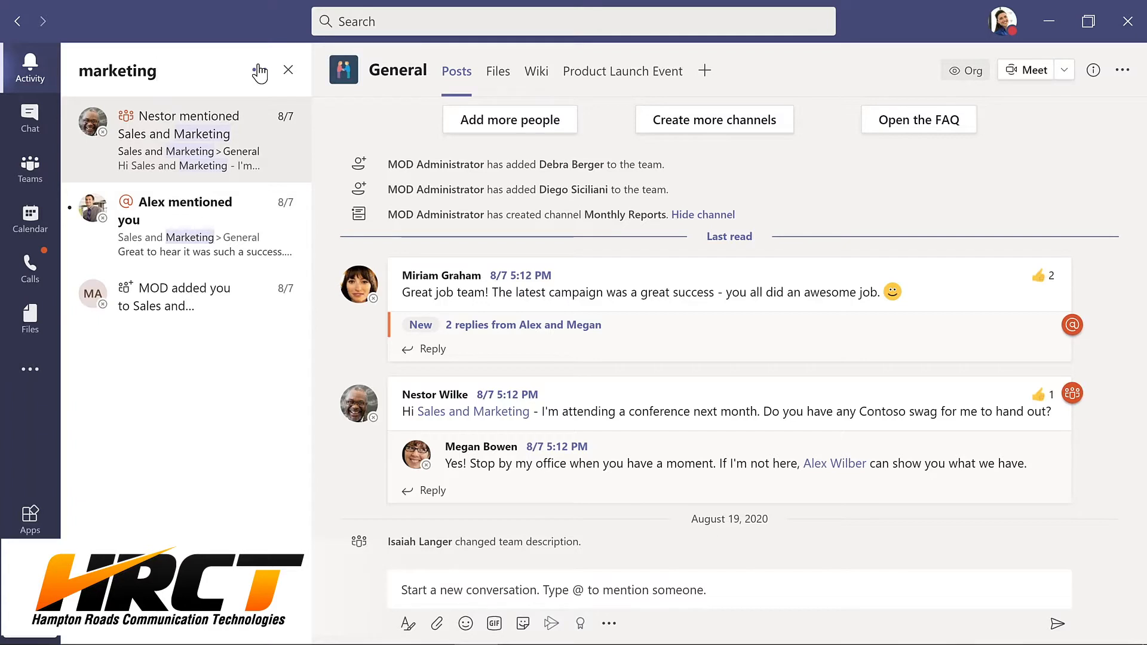
Look through the Chat, Calendar, Calls, Files and Apps areas, and open the profile options
left_click(47, 126)
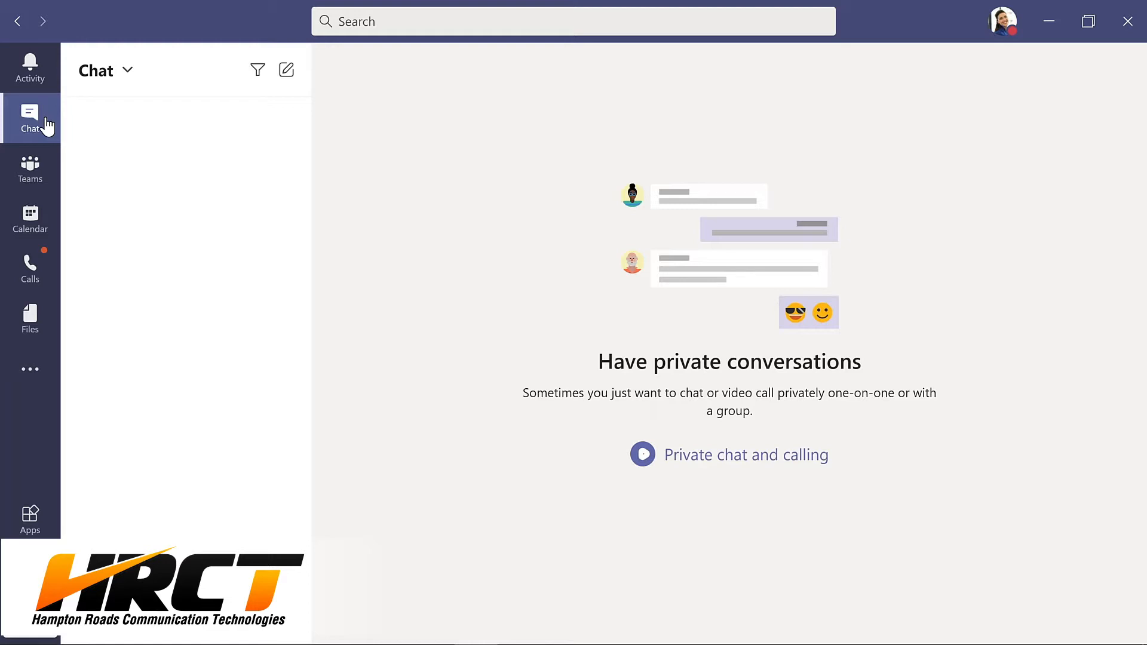
left_click(54, 221)
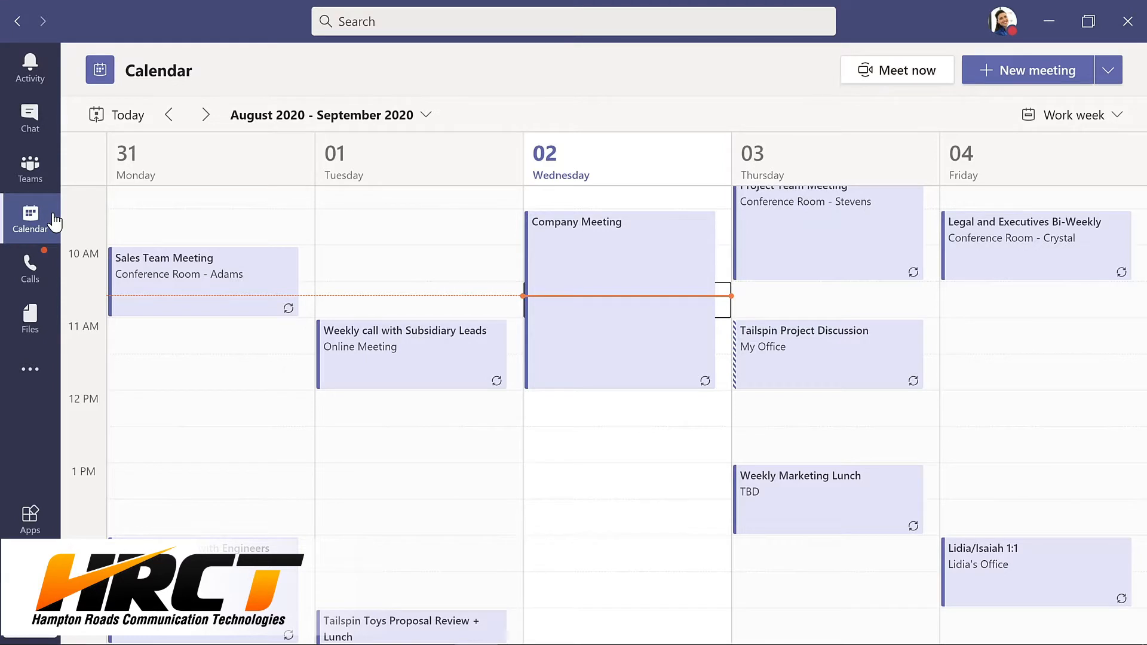
left_click(37, 274)
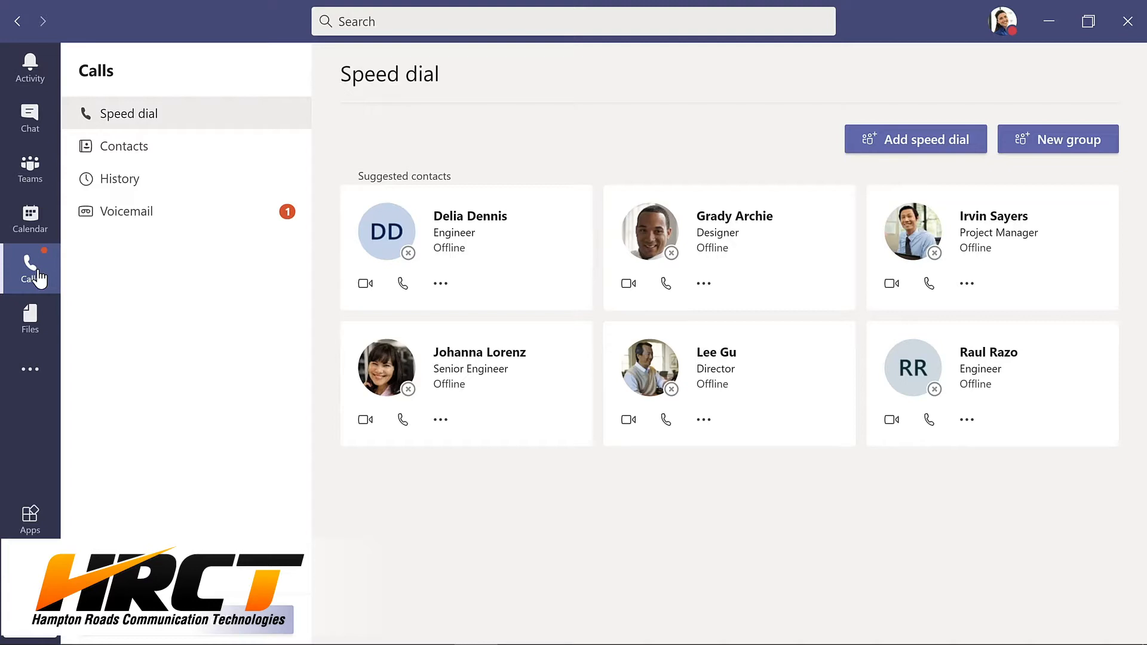
left_click(39, 323)
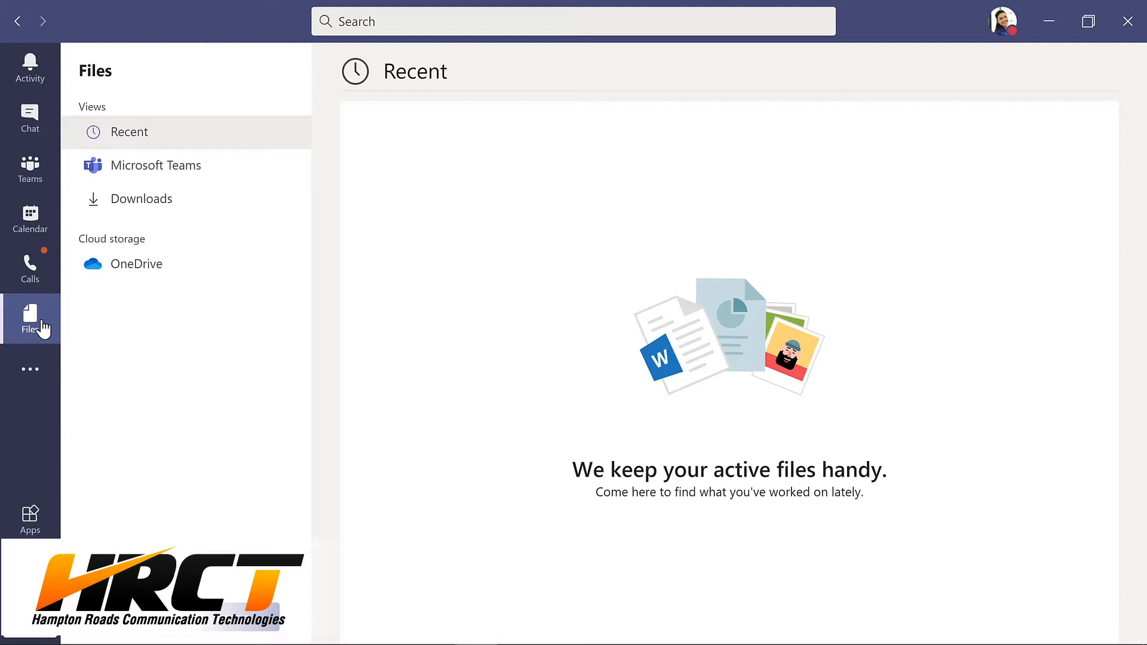
left_click(30, 518)
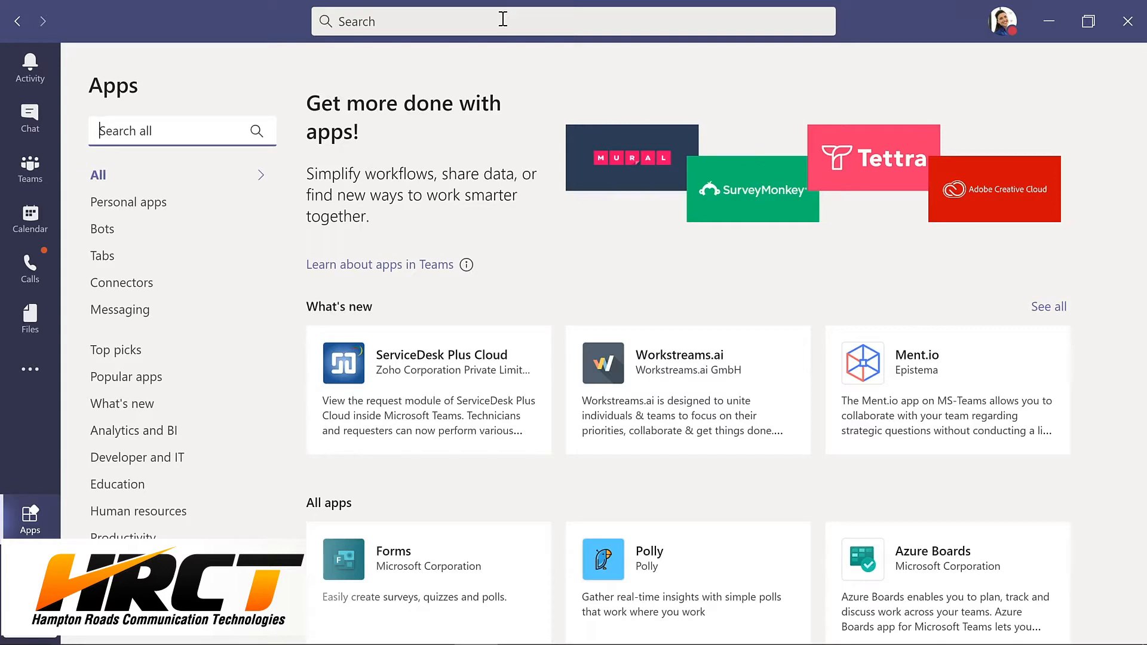
left_click(1001, 31)
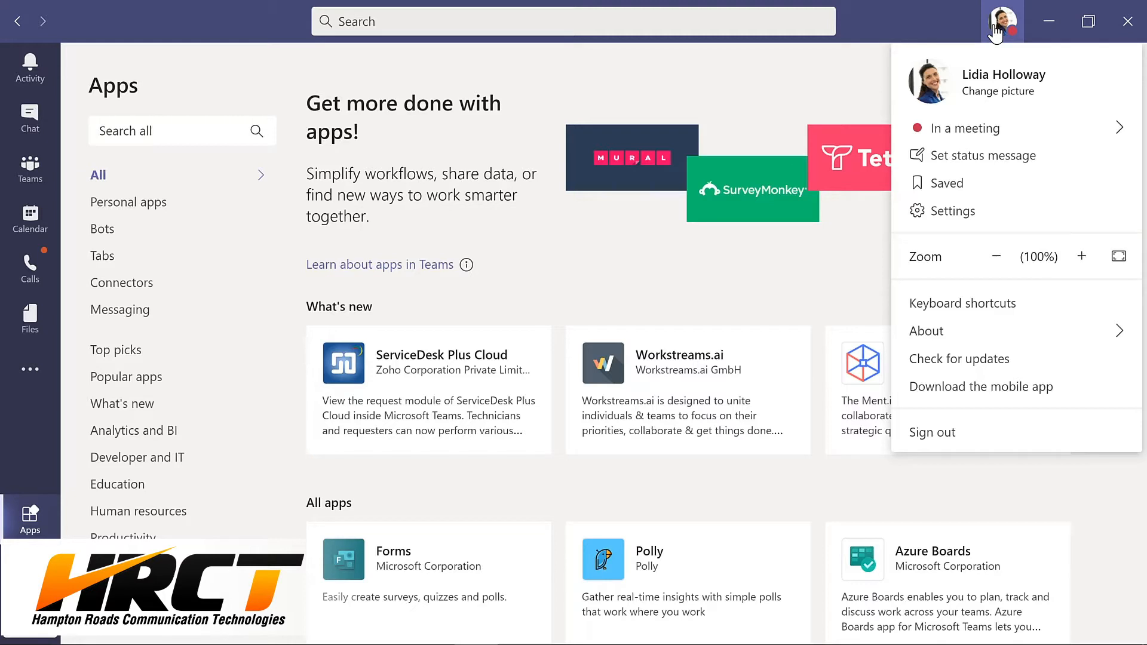
Start creating a new team built from scratch and make it private
left_click(48, 176)
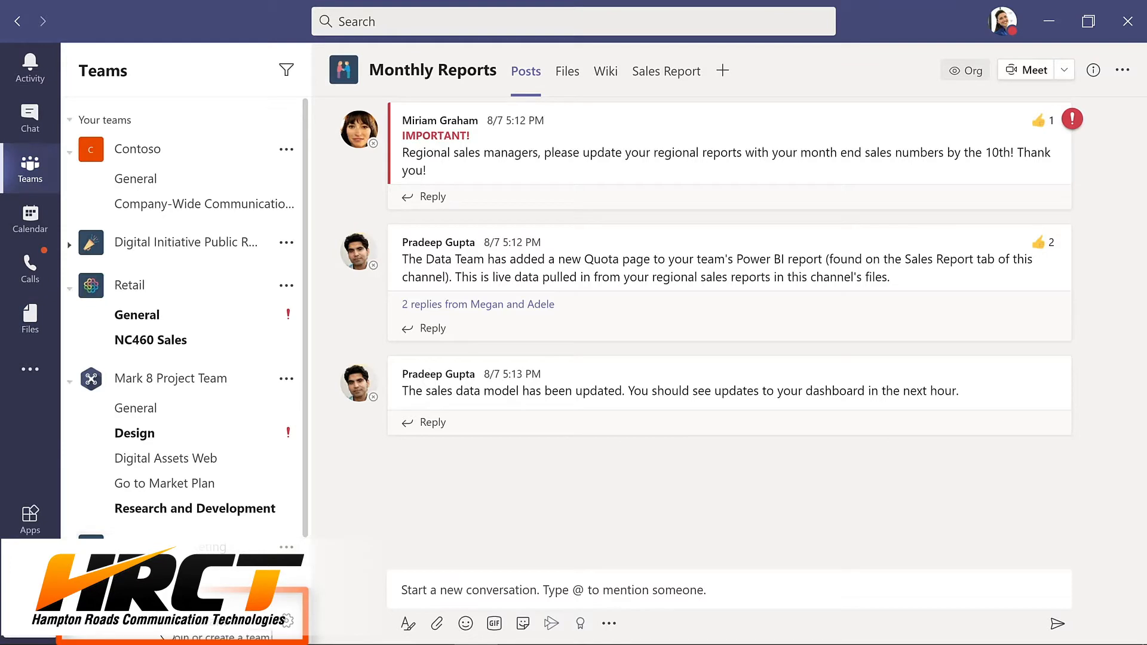
left_click(166, 624)
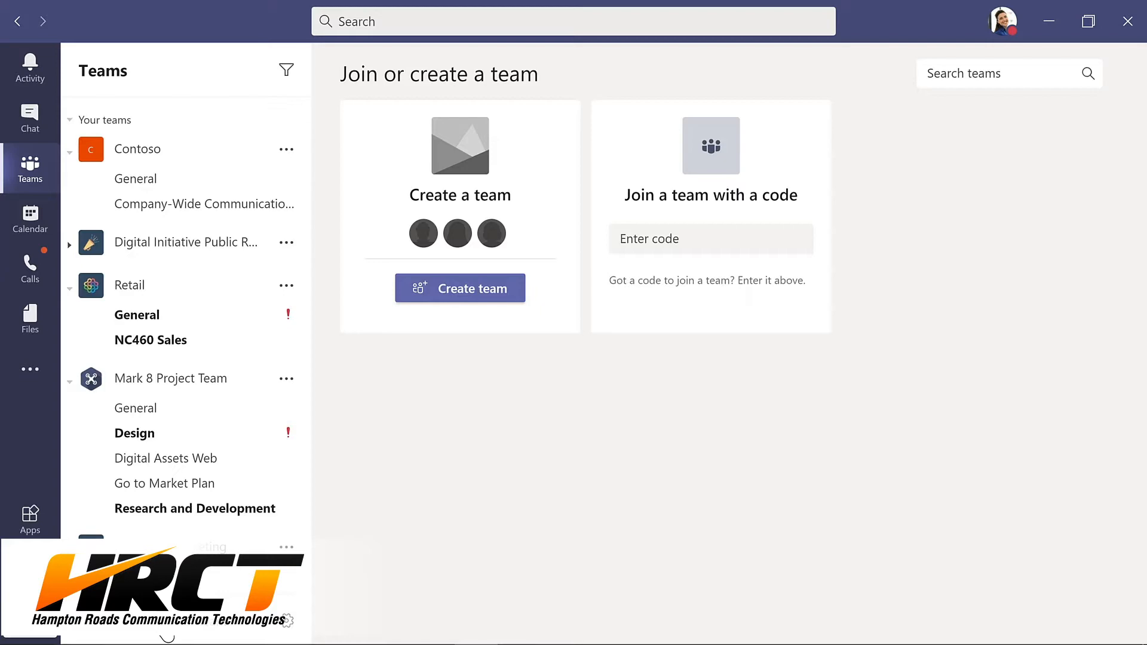
left_click(468, 289)
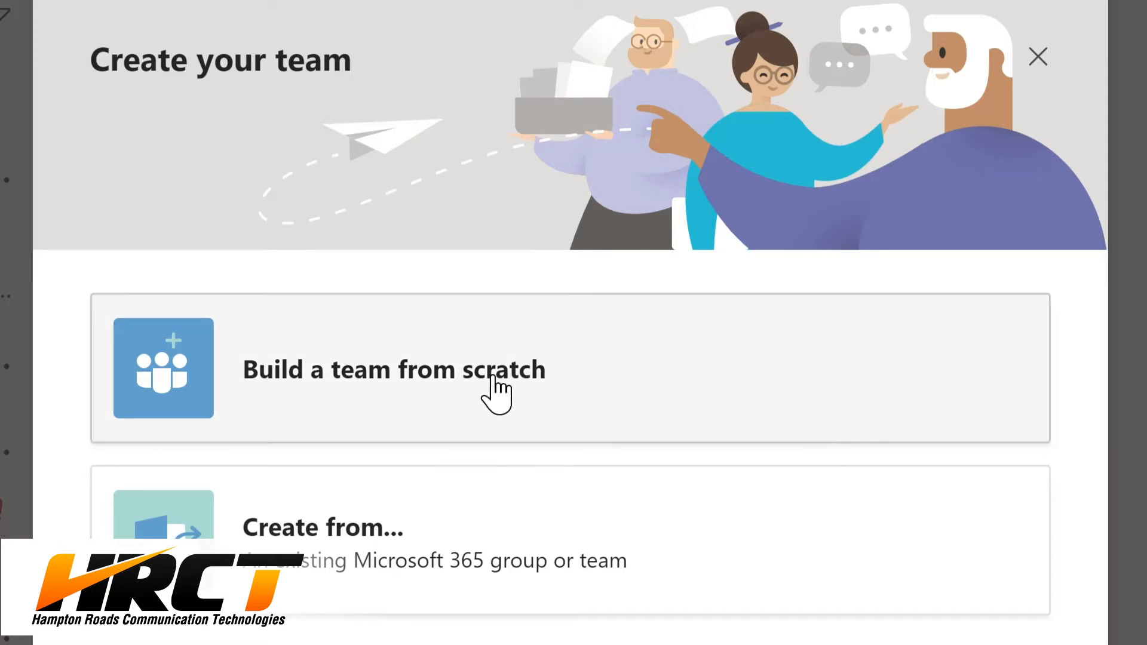
left_click(491, 380)
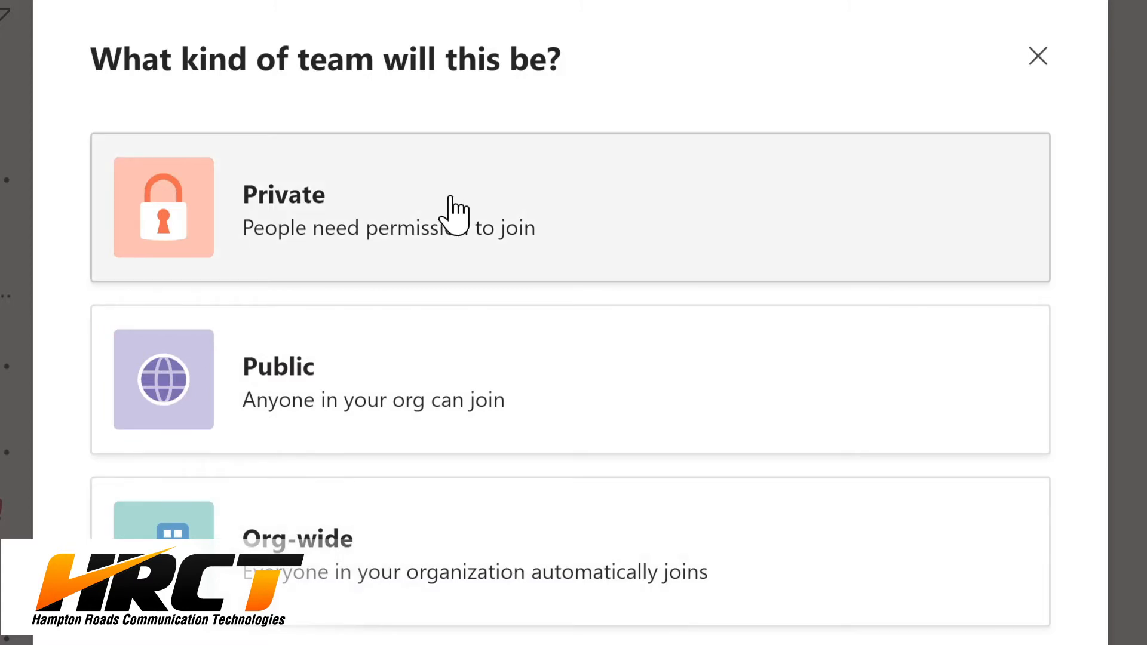
left_click(453, 212)
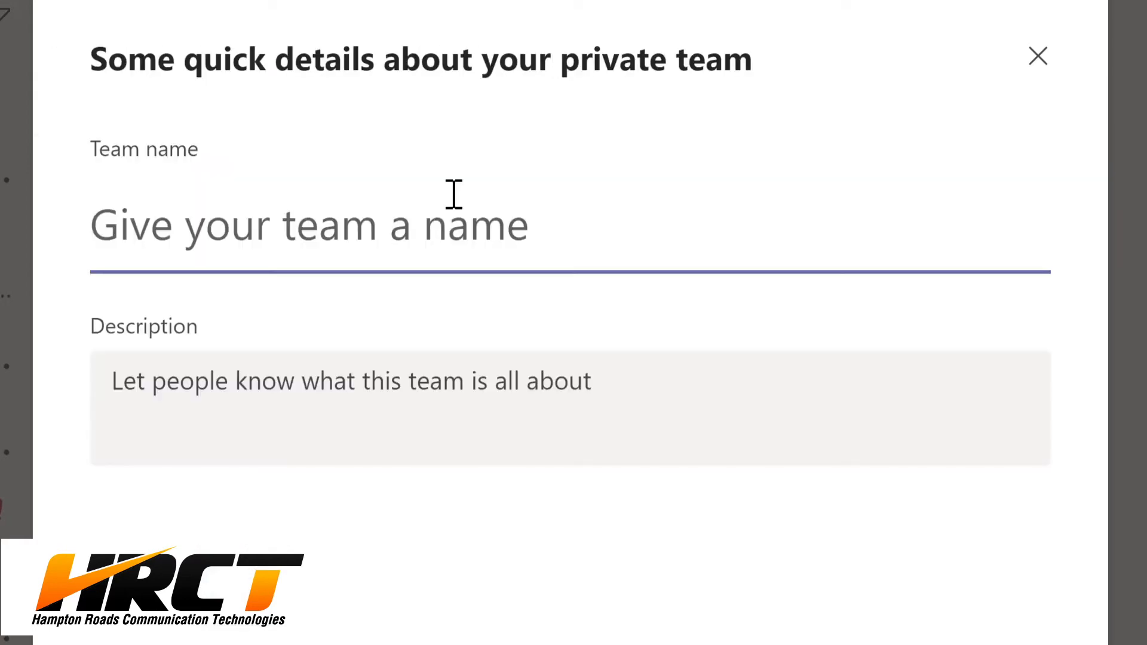
Name the team "Evergreen Project Team" and describe it as "Planning and development of Contoso learning management system"
type("Evergre")
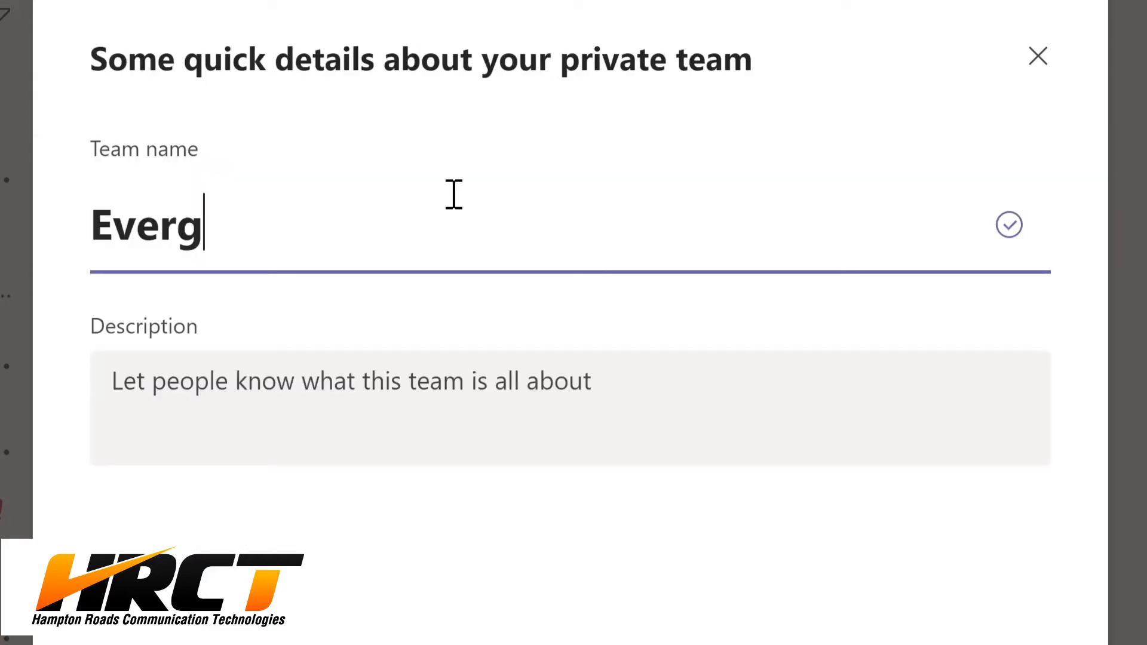
type("en Project Team")
key("Tab")
type("Planning and development of Contoso learning management system")
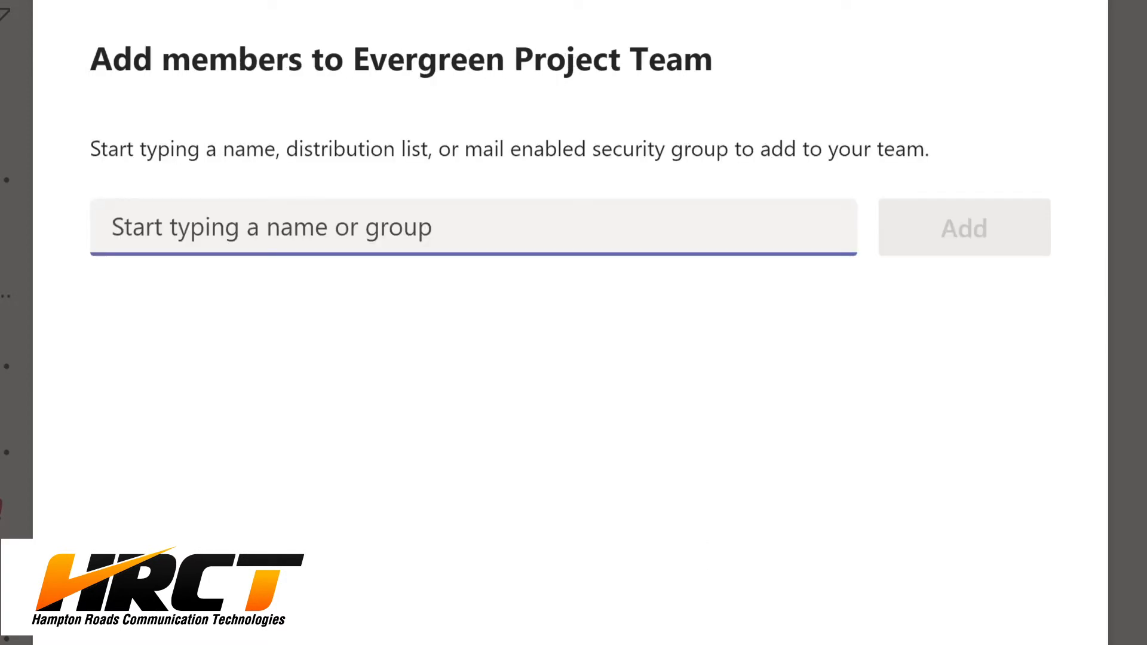
Add the planner, project manager, IT admin and HR manager as members of the new team and finish adding members
type("Lynn")
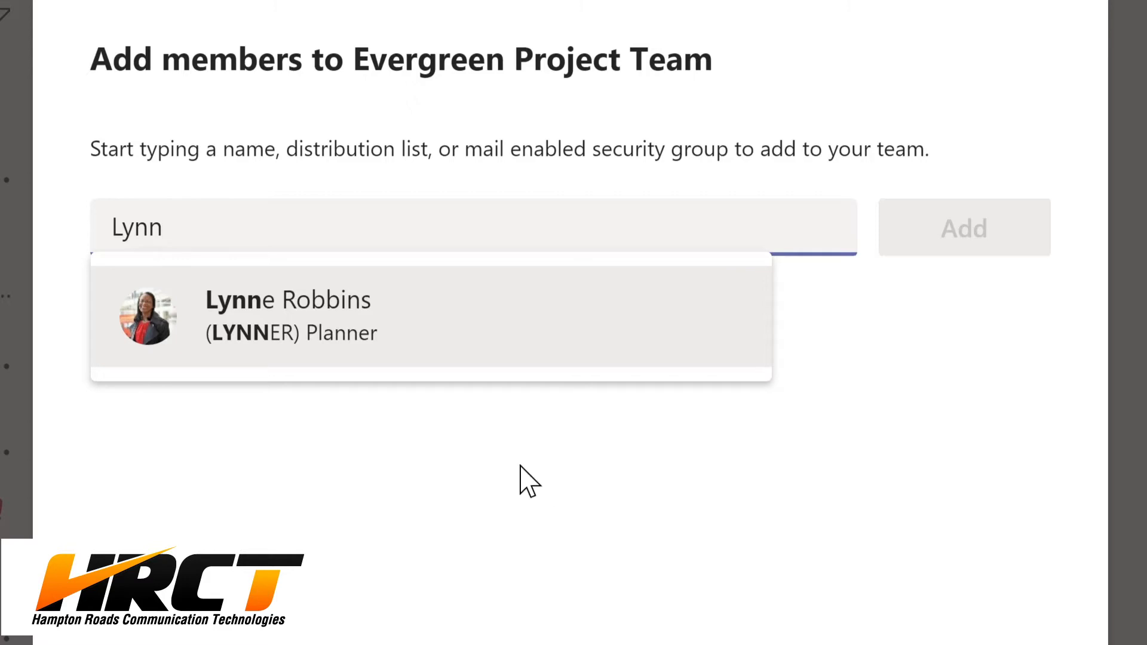
left_click(338, 328)
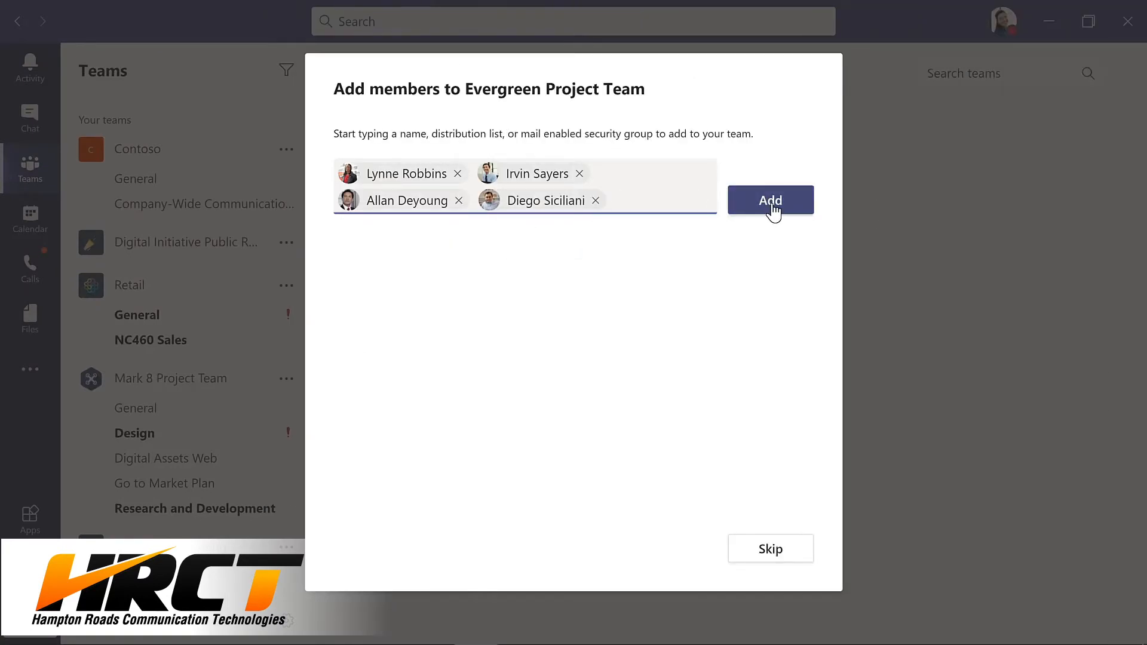
left_click(770, 208)
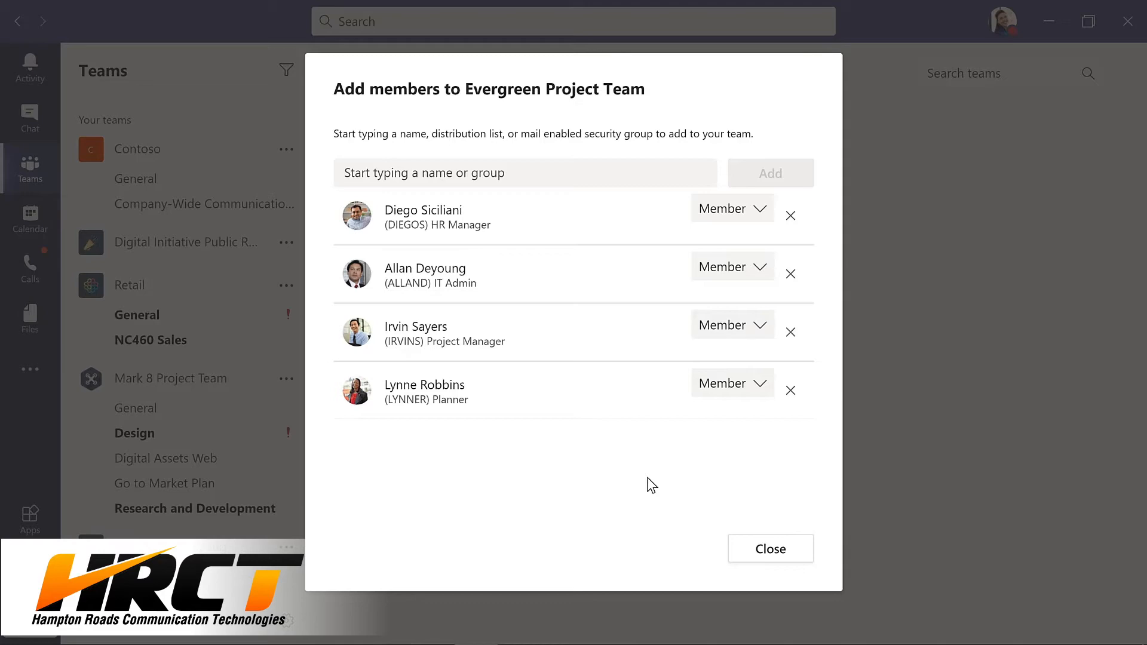
left_click(770, 548)
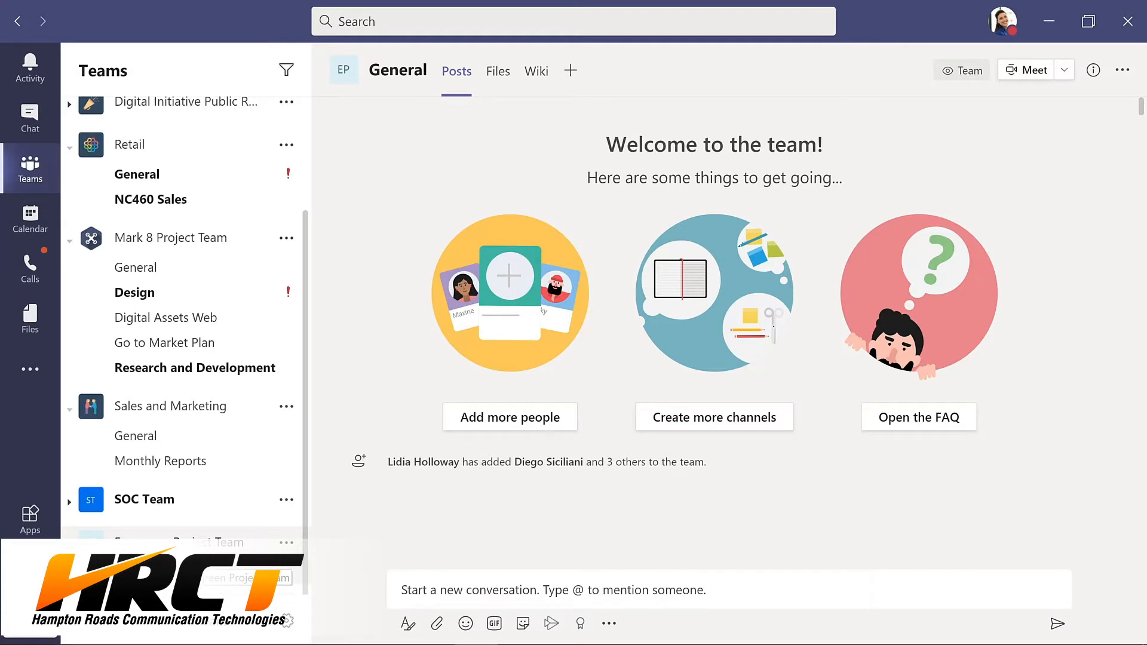
Move Evergreen Project Team between Mark 8 Project Team and Sales and Marketing in the team list
left_click_drag(181, 533, 183, 305)
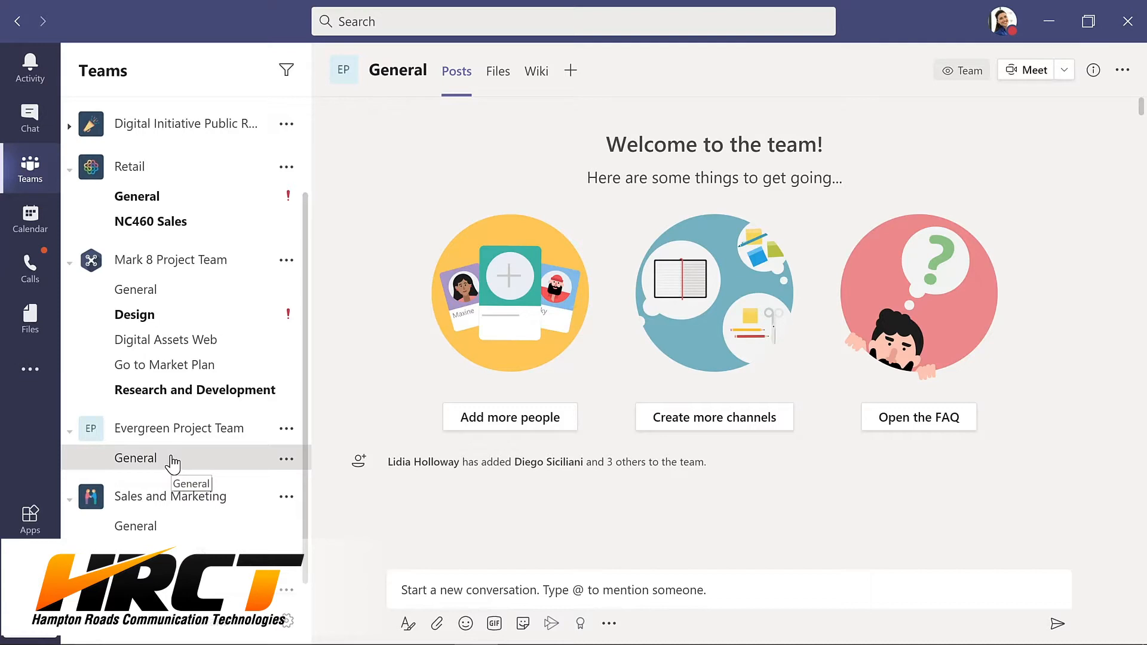
Post "I'm excited to start planning our new LMS!" with a smile emoji in the Evergreen Project Team's General channel
left_click(401, 591)
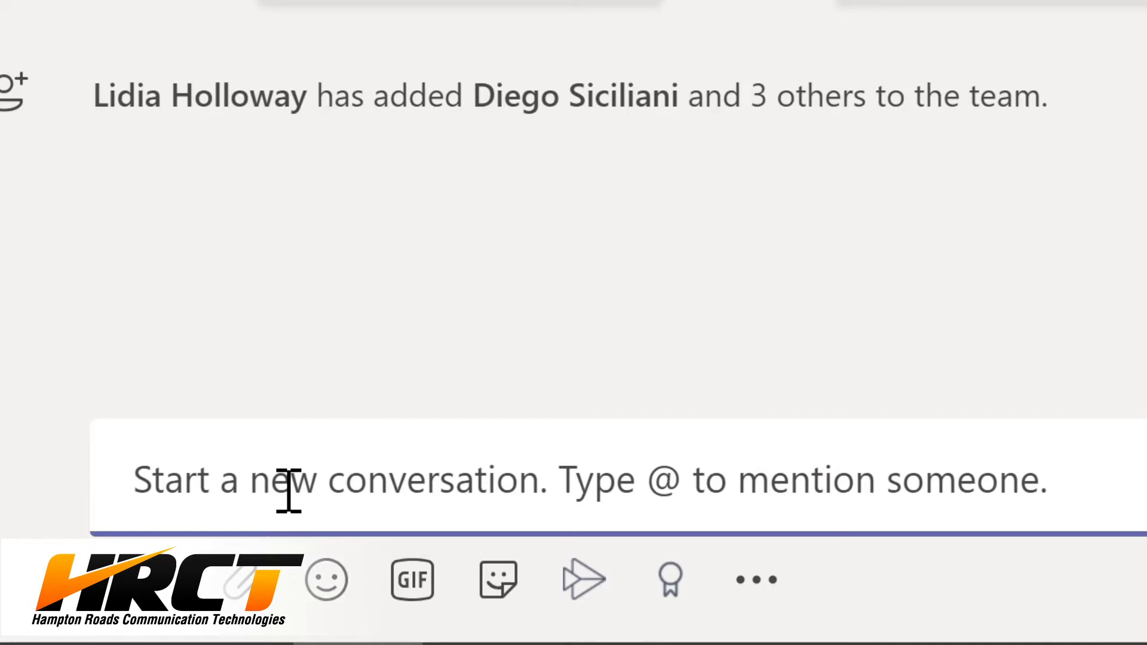
type("I'm excited to start planning our new LMS!")
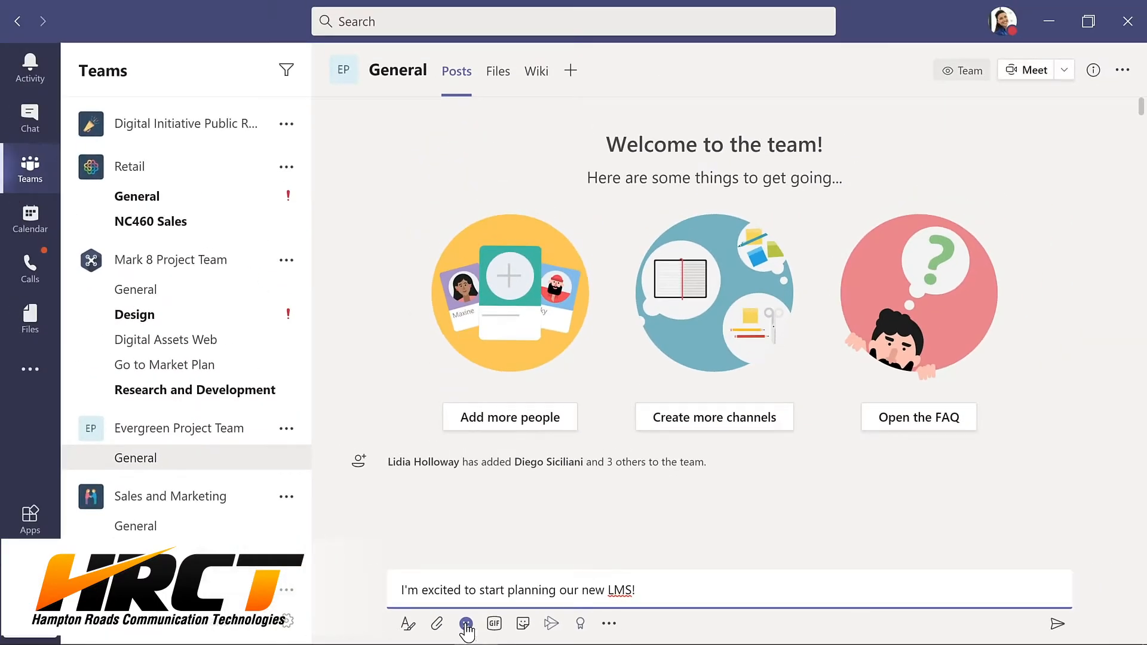
left_click(466, 625)
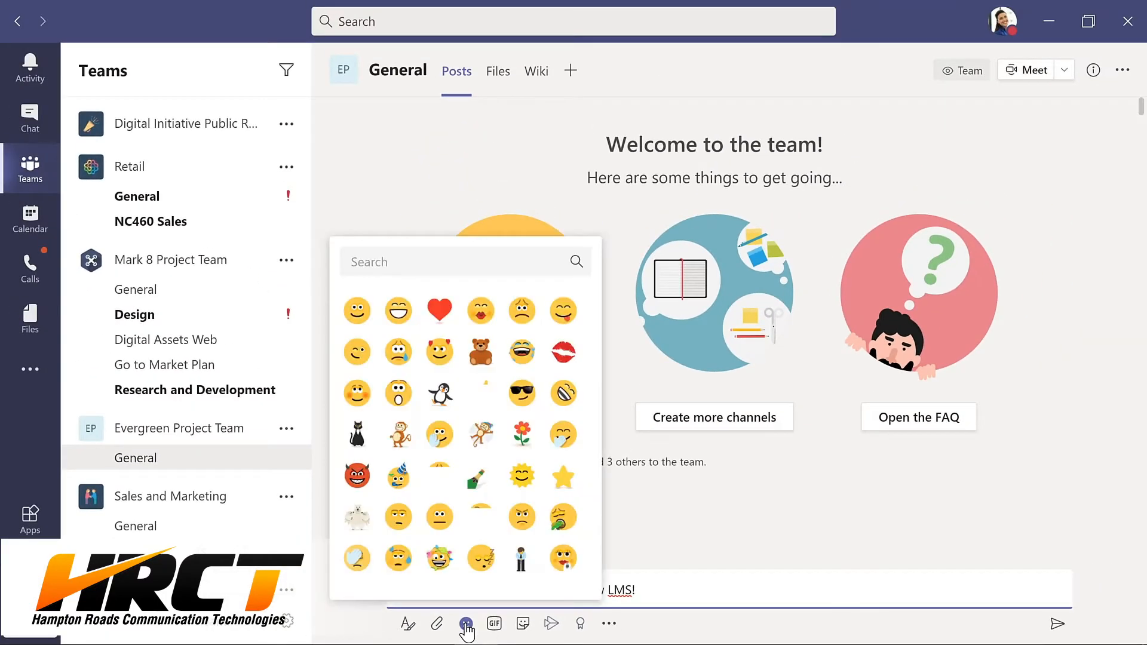
left_click(354, 309)
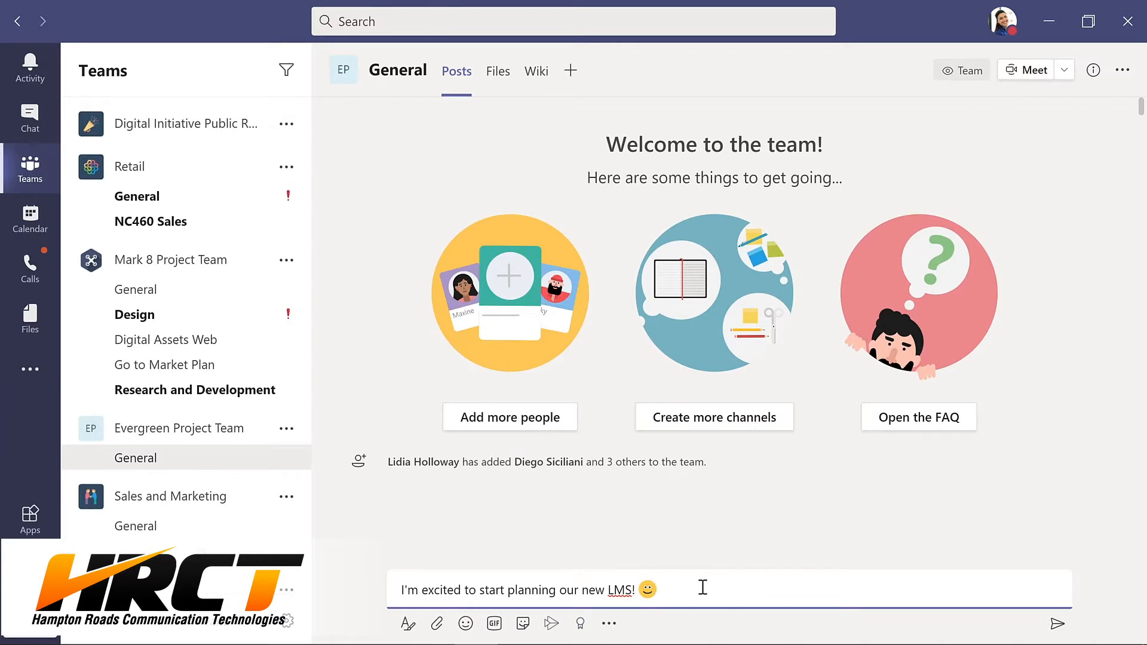
left_click(1056, 625)
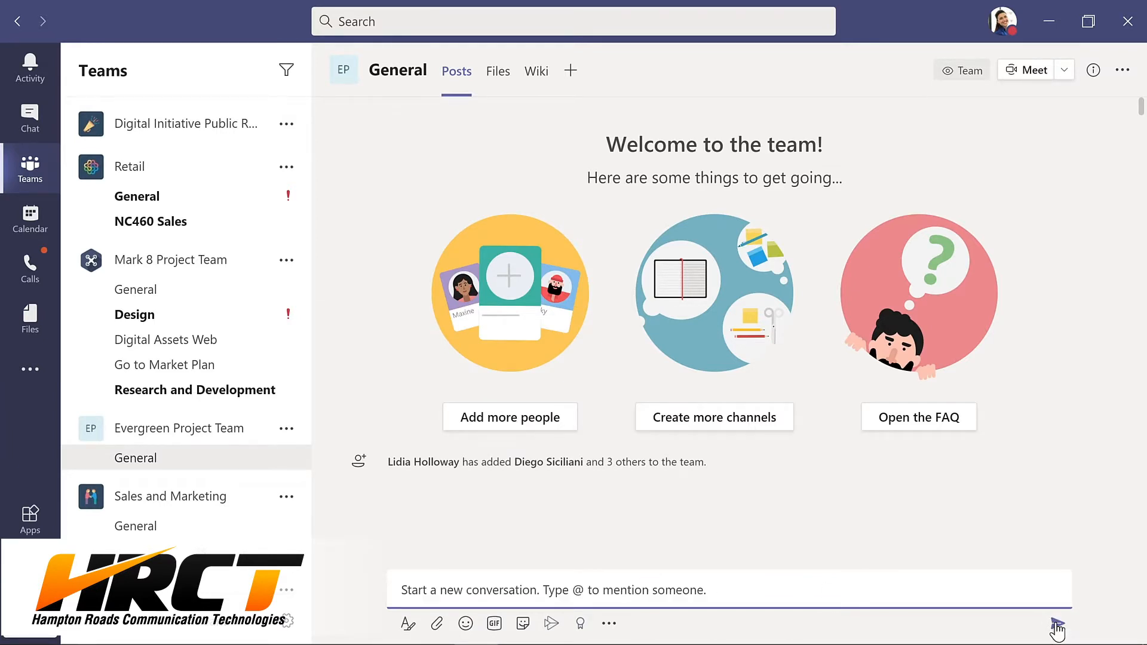
left_click(351, 567)
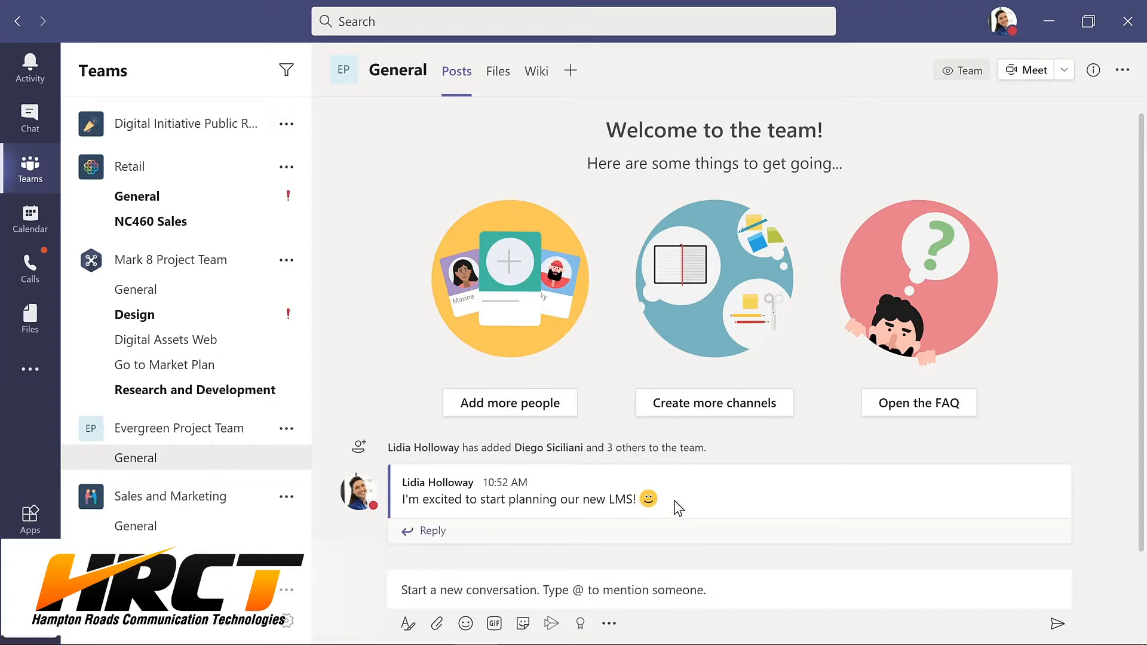
Edit the posted General channel message to begin with a mention of Evergreen Project Team followed by a comma, and save it
mouse_move(679, 508)
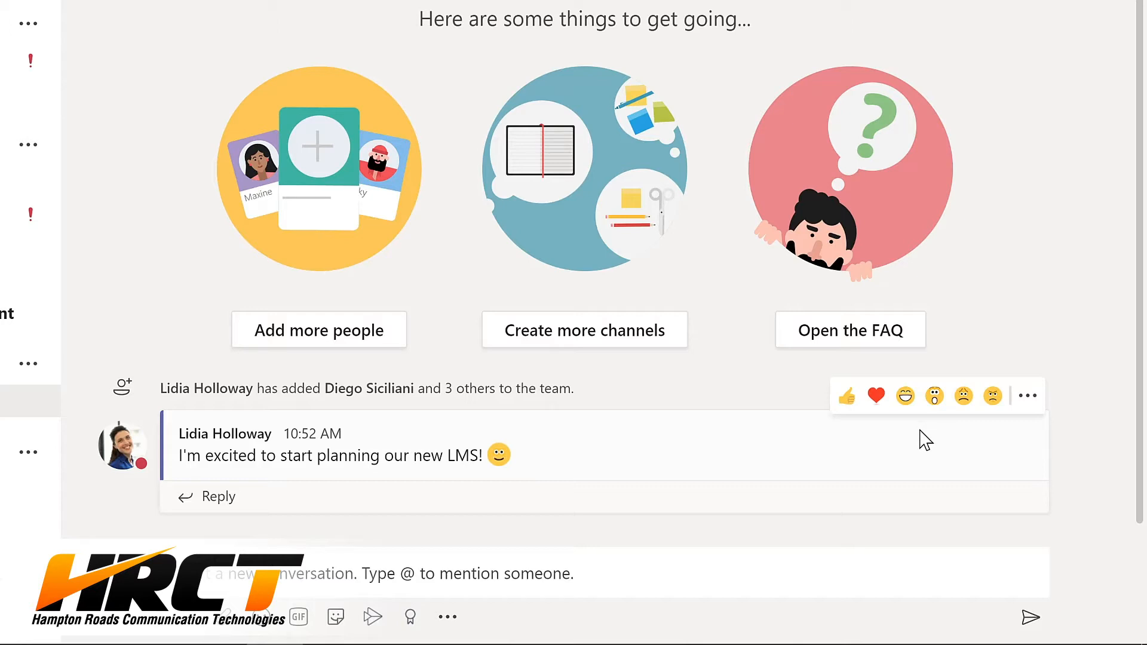
left_click(1029, 396)
mouse_move(1032, 411)
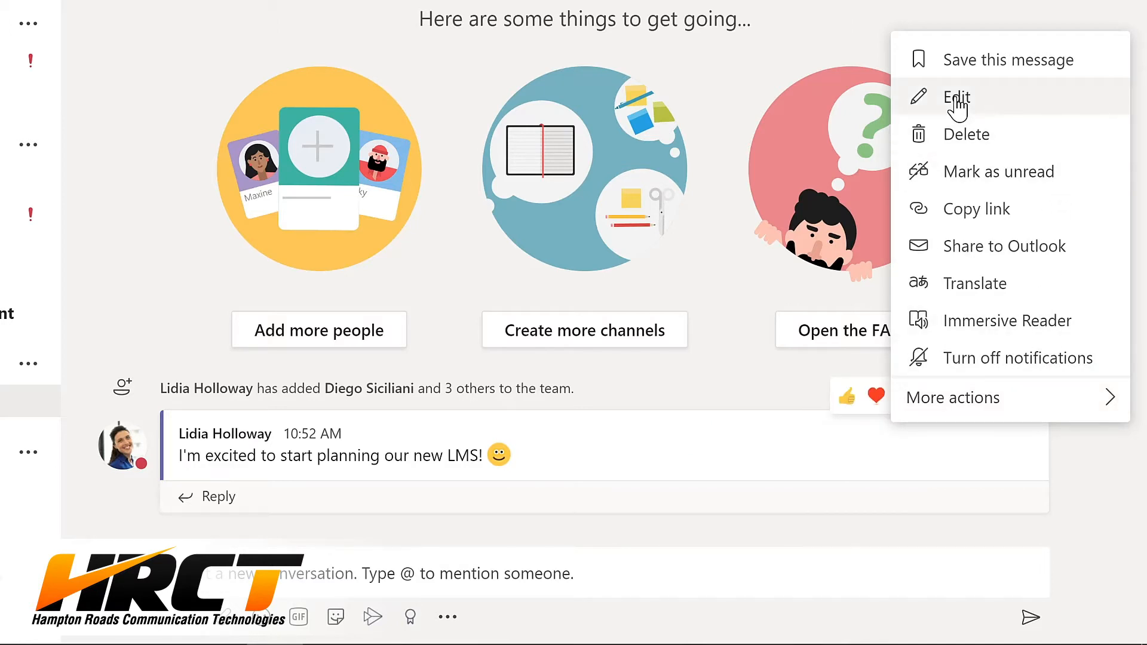
left_click(956, 98)
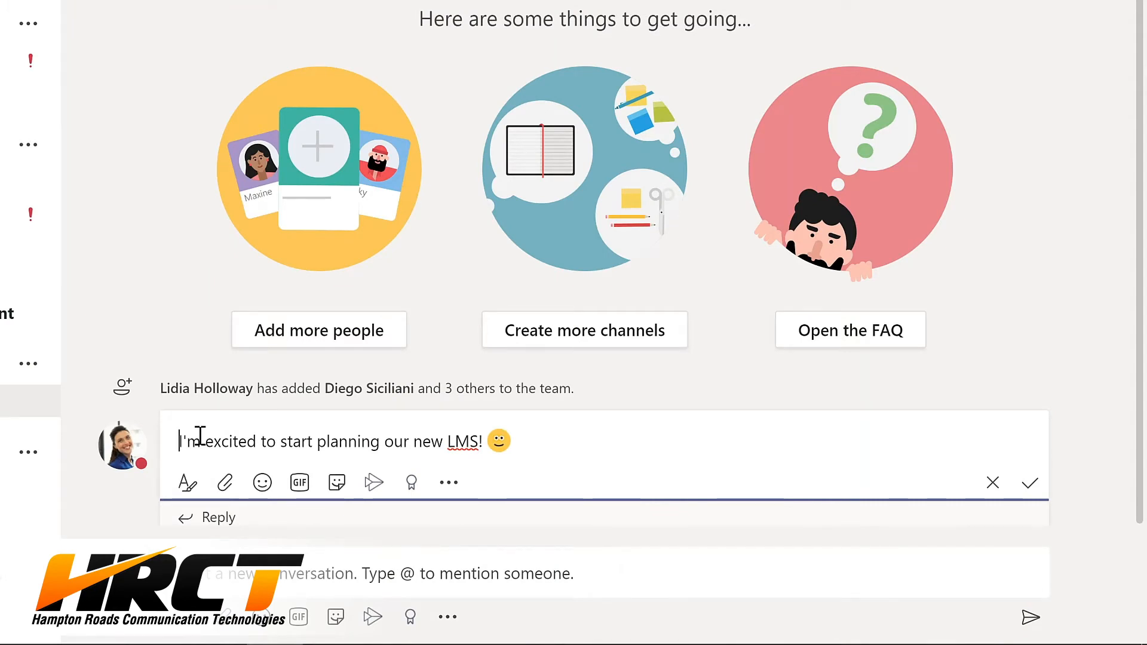
type("@")
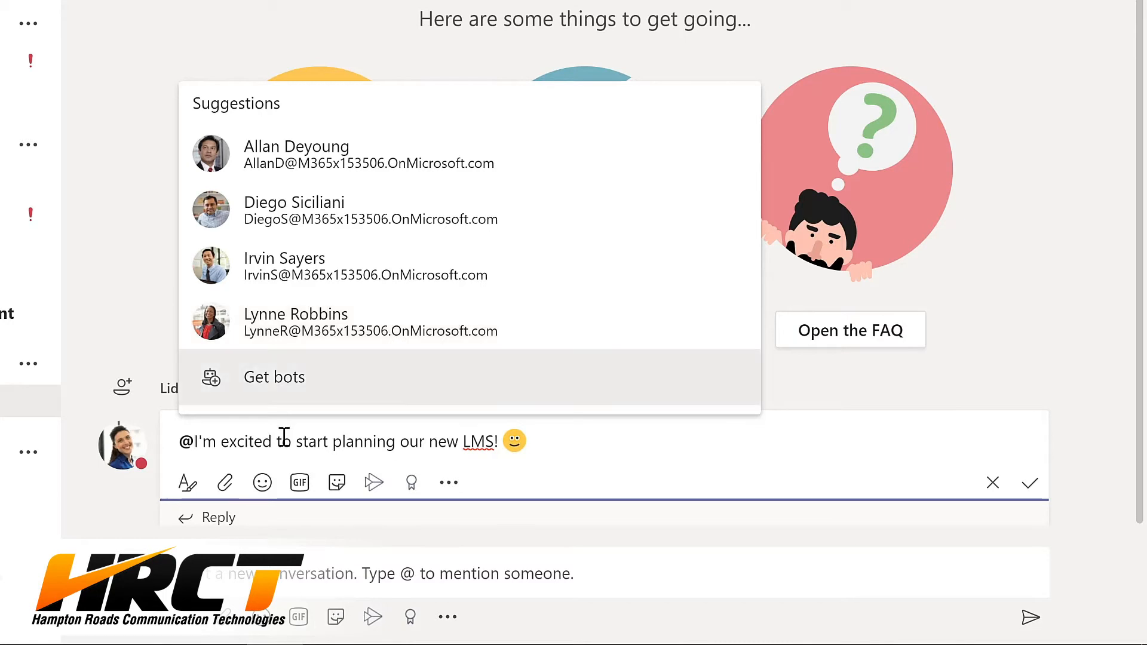
type("team")
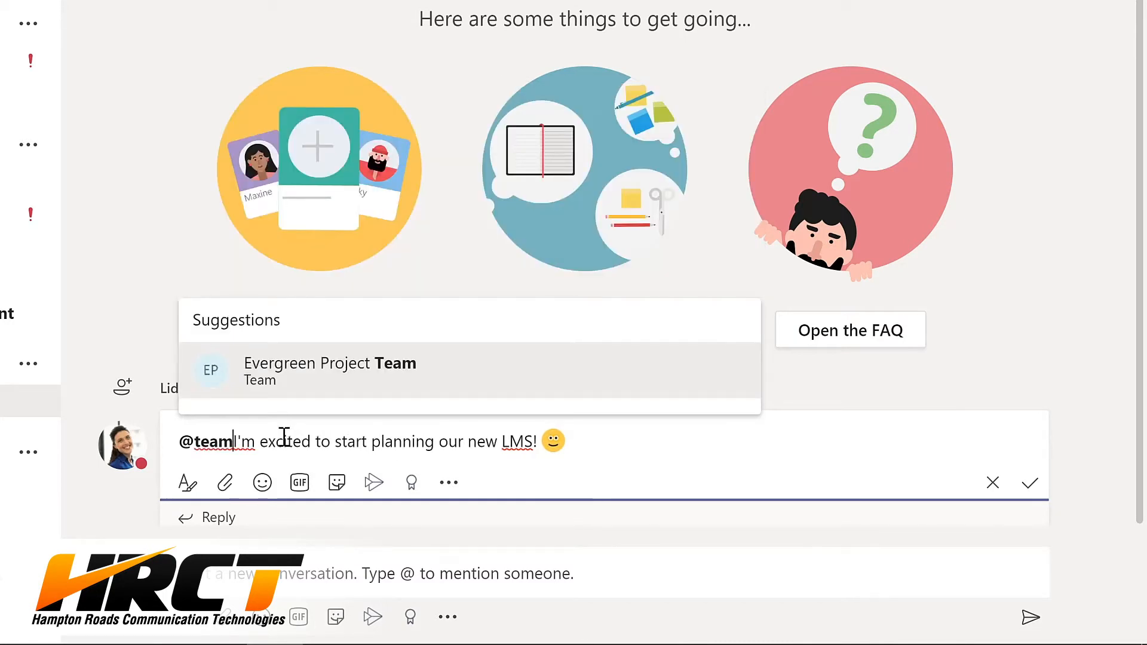
left_click(316, 378)
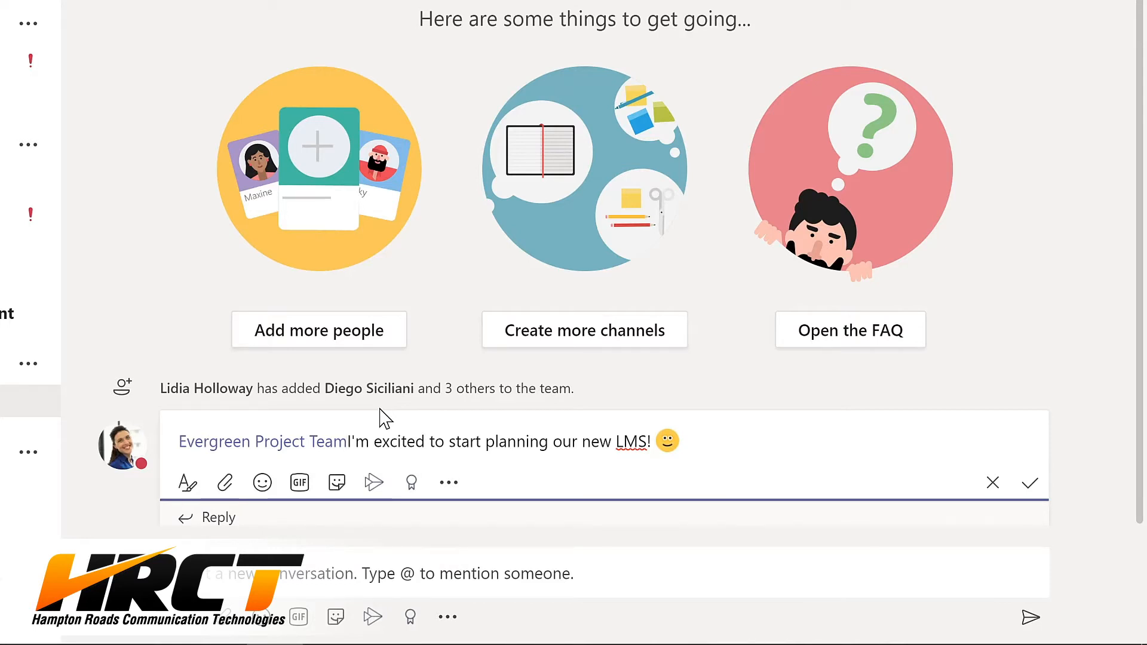
type(",")
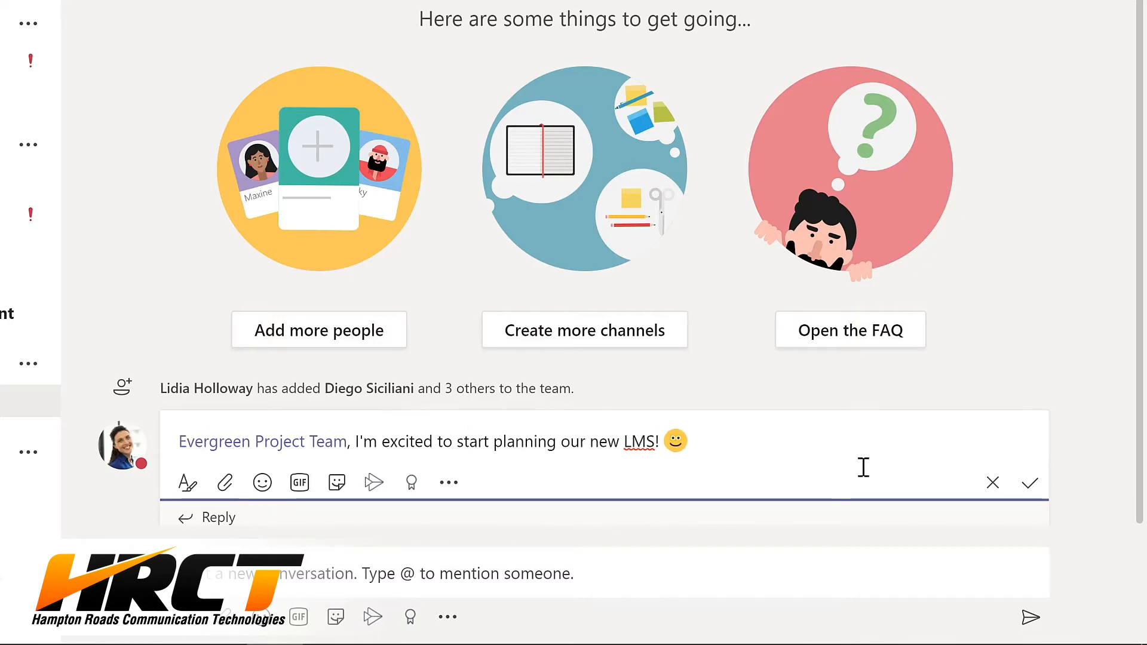
left_click(1031, 493)
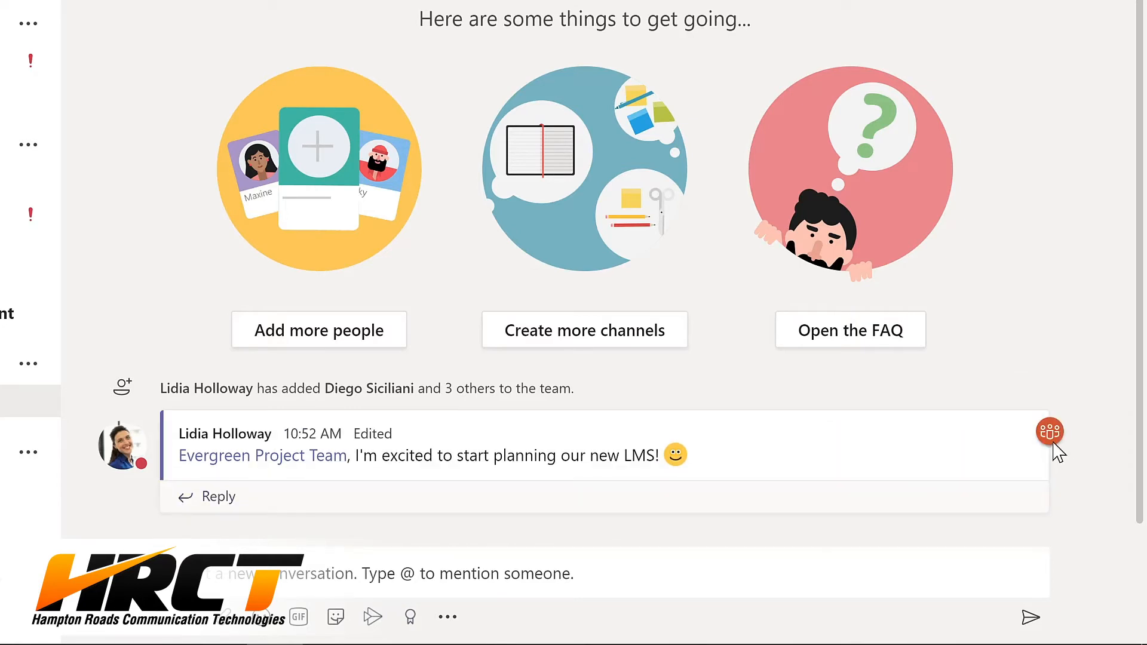
mouse_move(1054, 439)
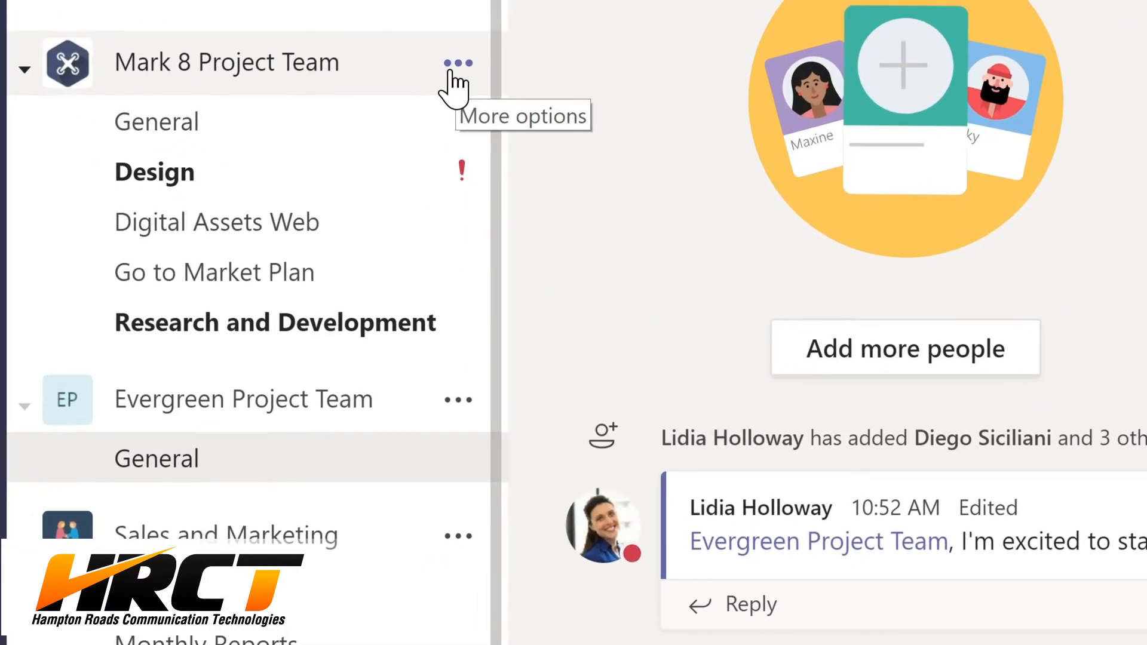
Open team management for Mark 8 Project Team and review its owners, members and guests, channels and analytics
left_click(452, 70)
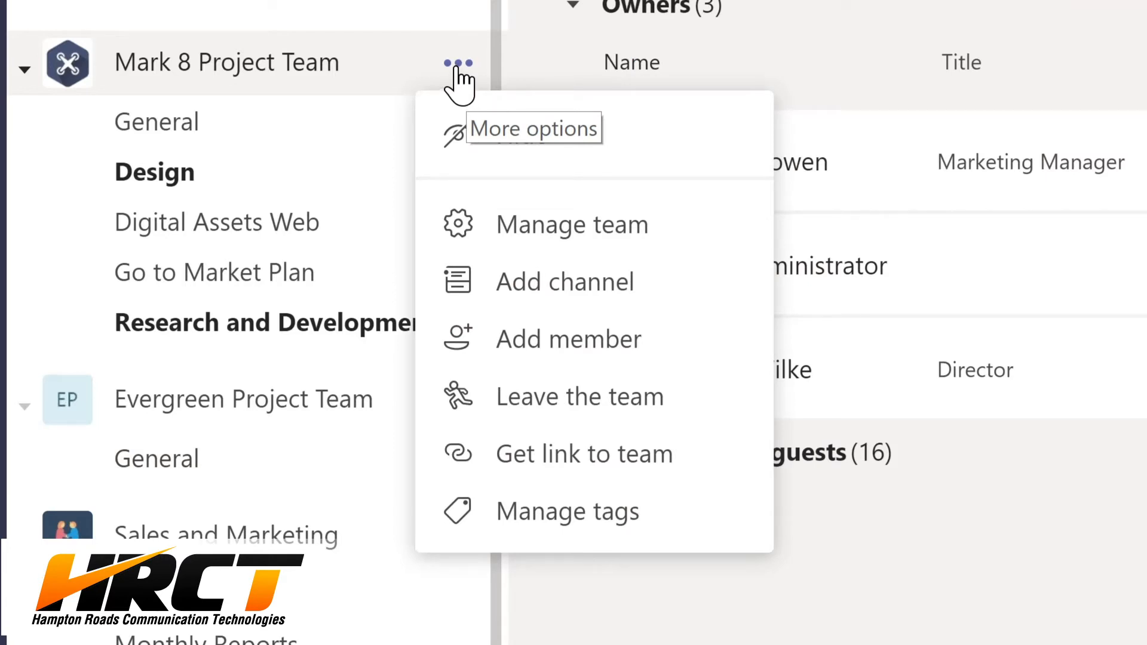
left_click(556, 234)
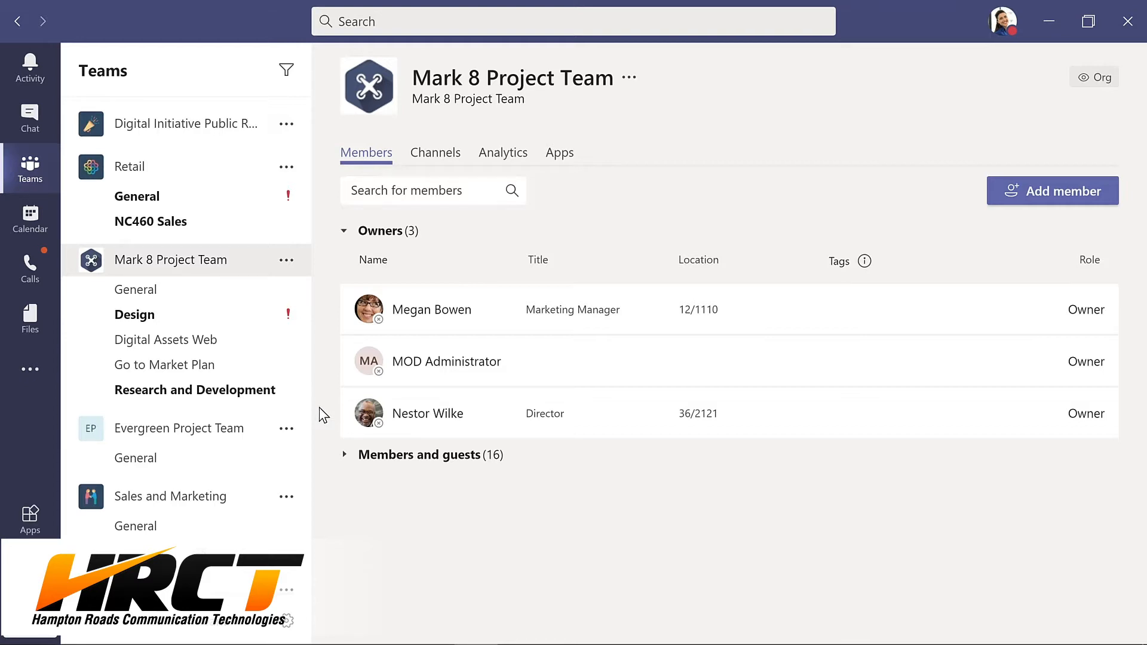
left_click(389, 461)
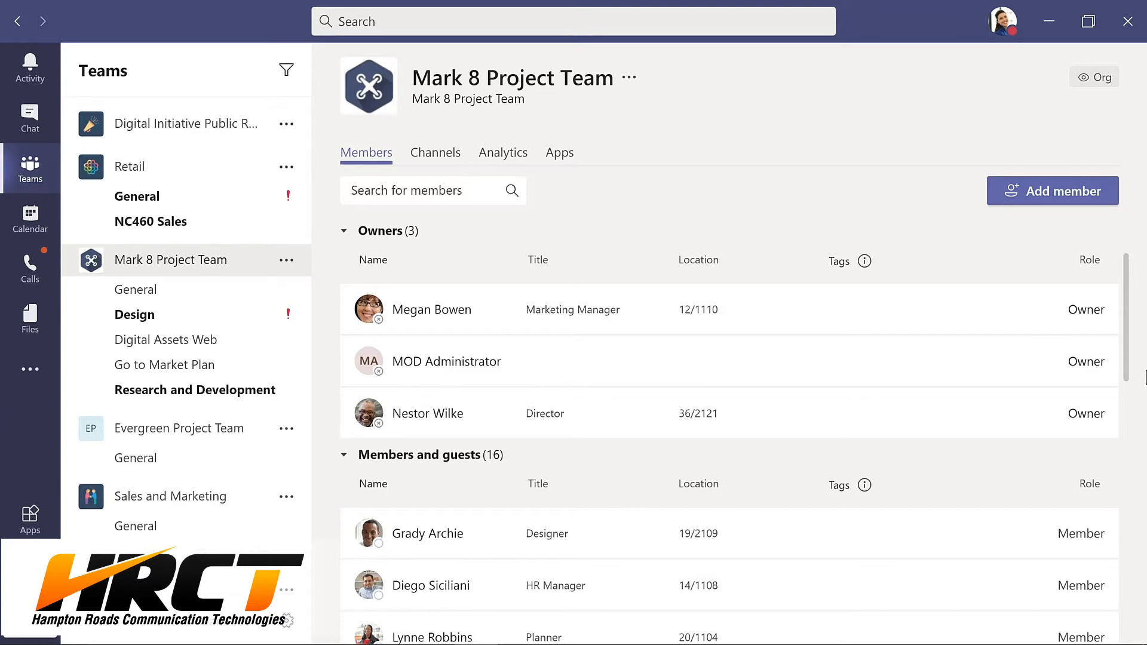
left_click_drag(1126, 364, 1136, 644)
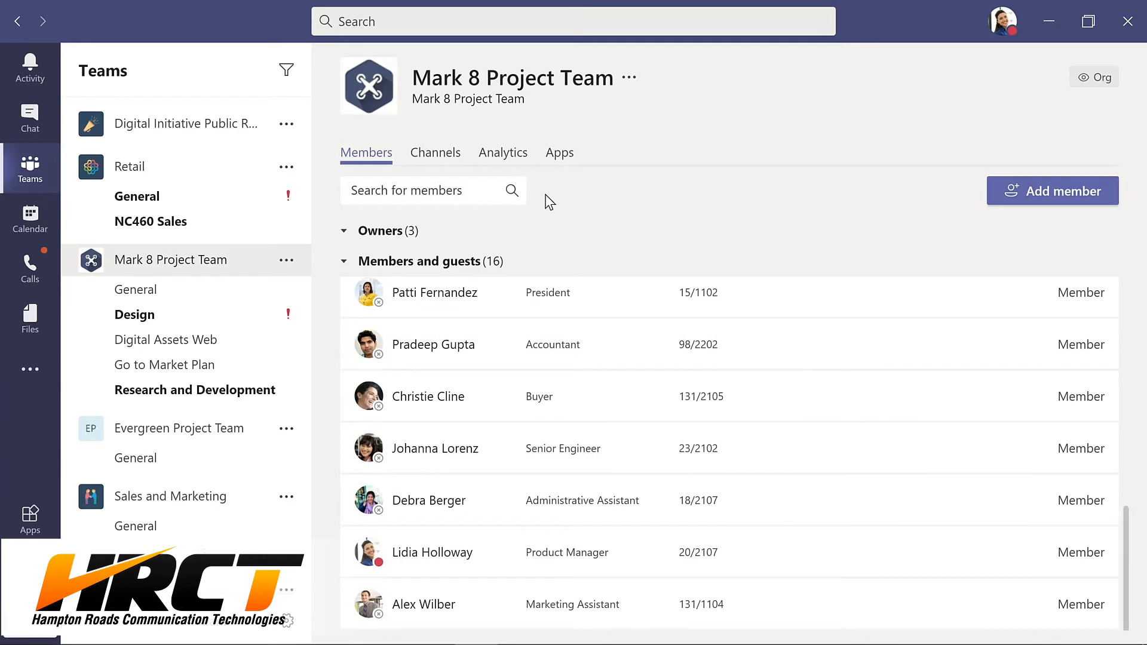
left_click(435, 156)
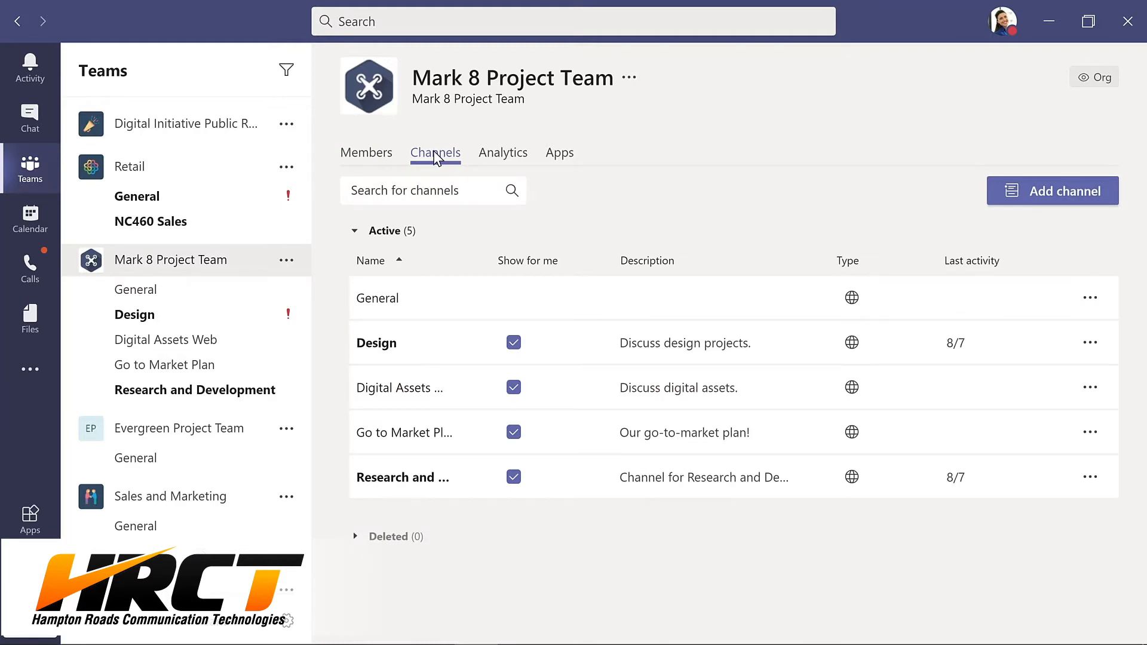
left_click(504, 159)
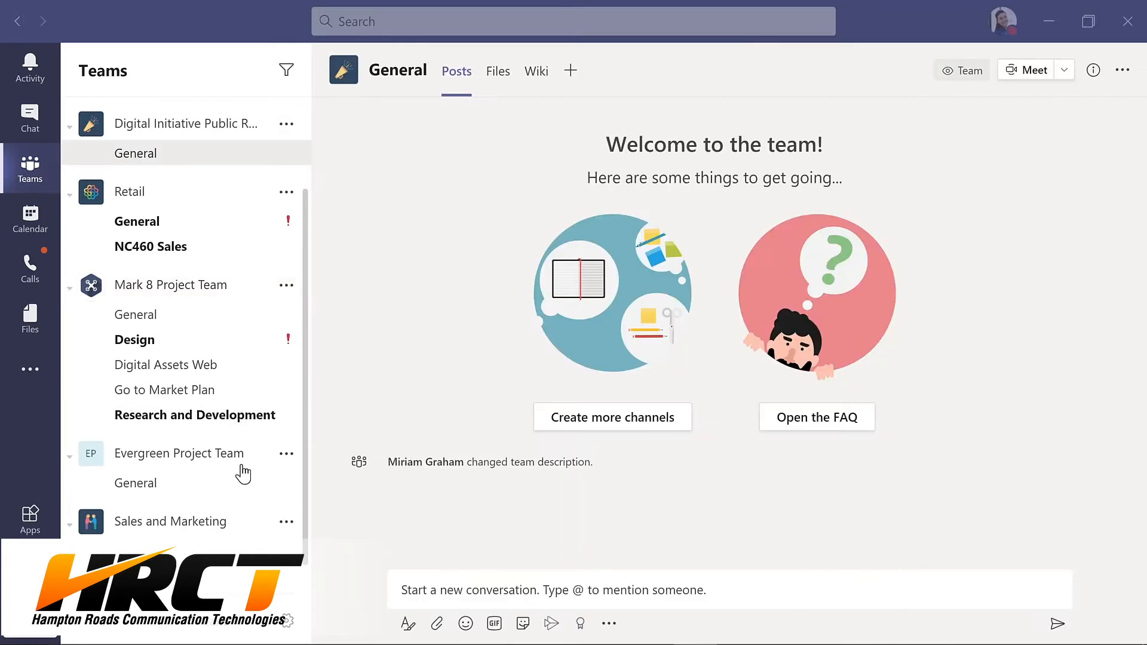
Add the director as a member of Evergreen Project Team and finish adding members
left_click(287, 456)
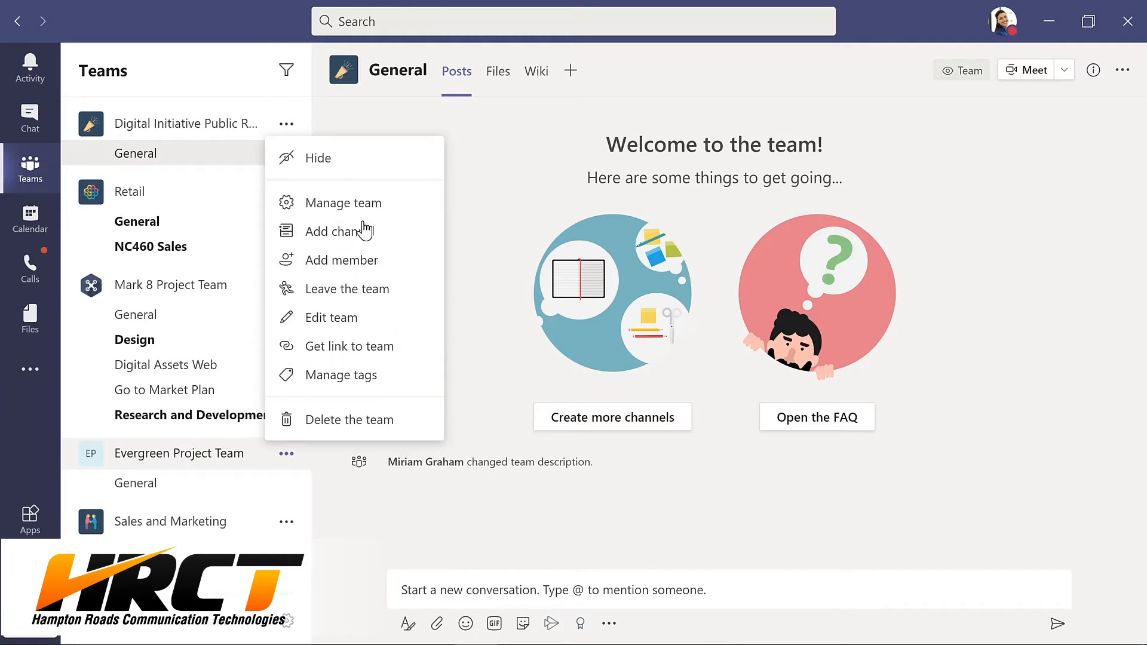
left_click(338, 261)
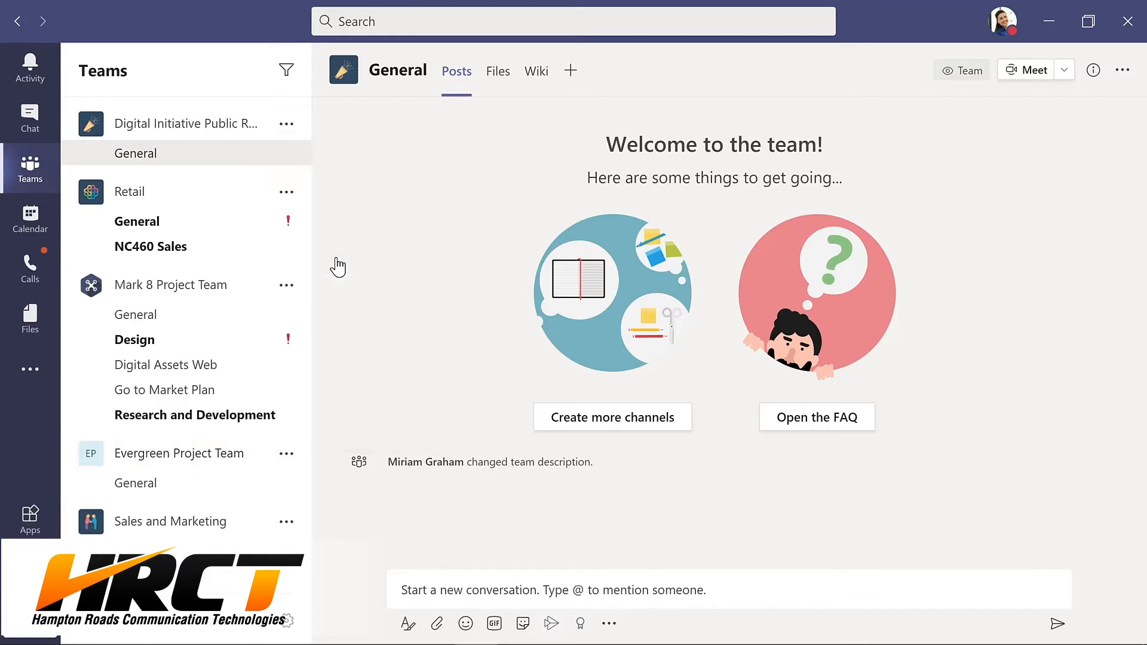
type("nestor")
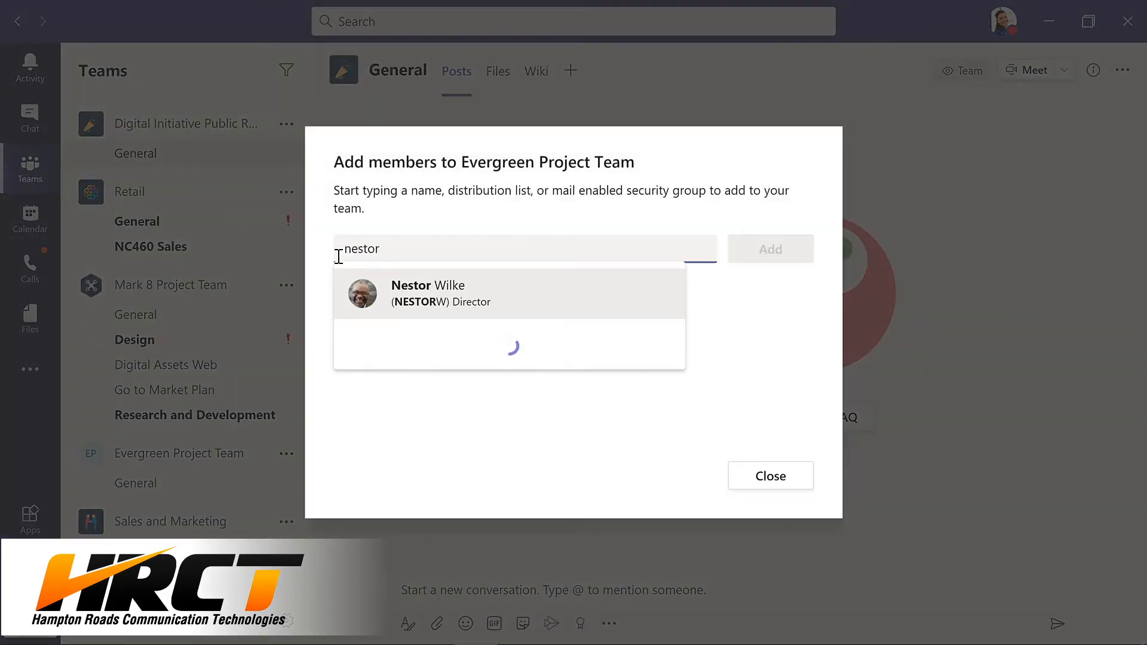
key("Return")
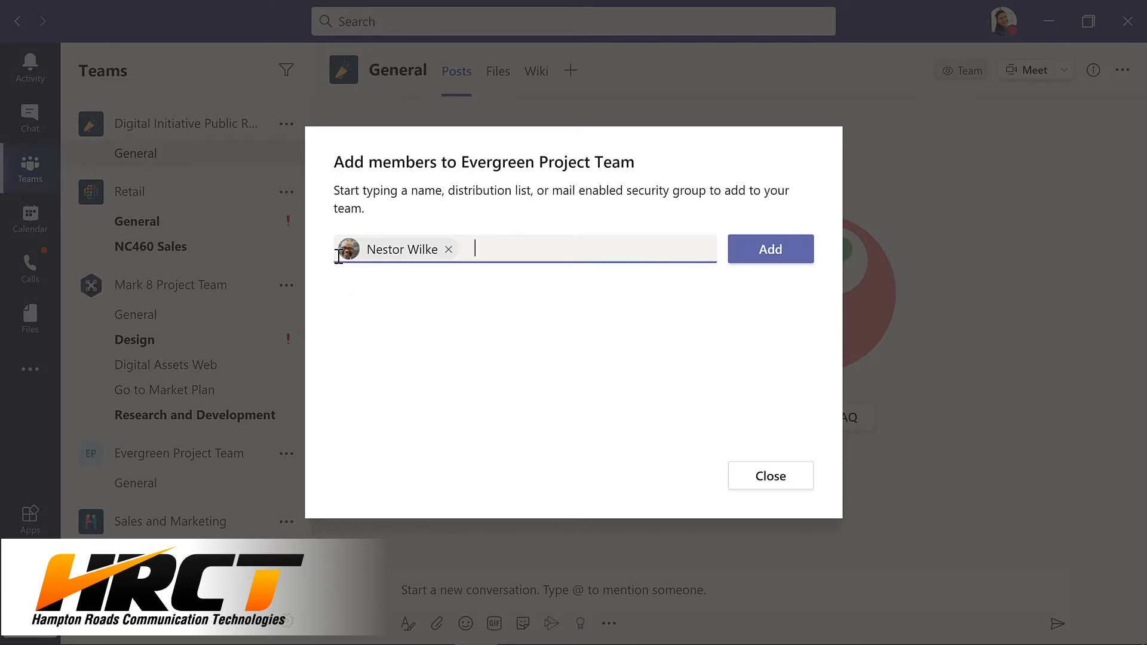
left_click(779, 254)
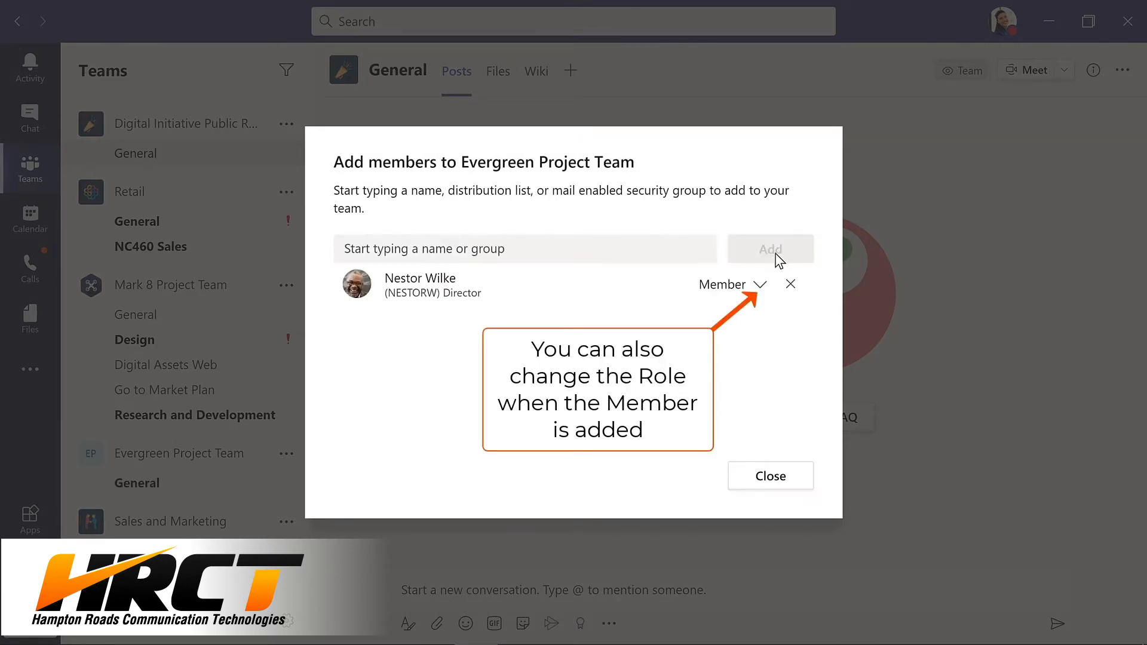
left_click(767, 472)
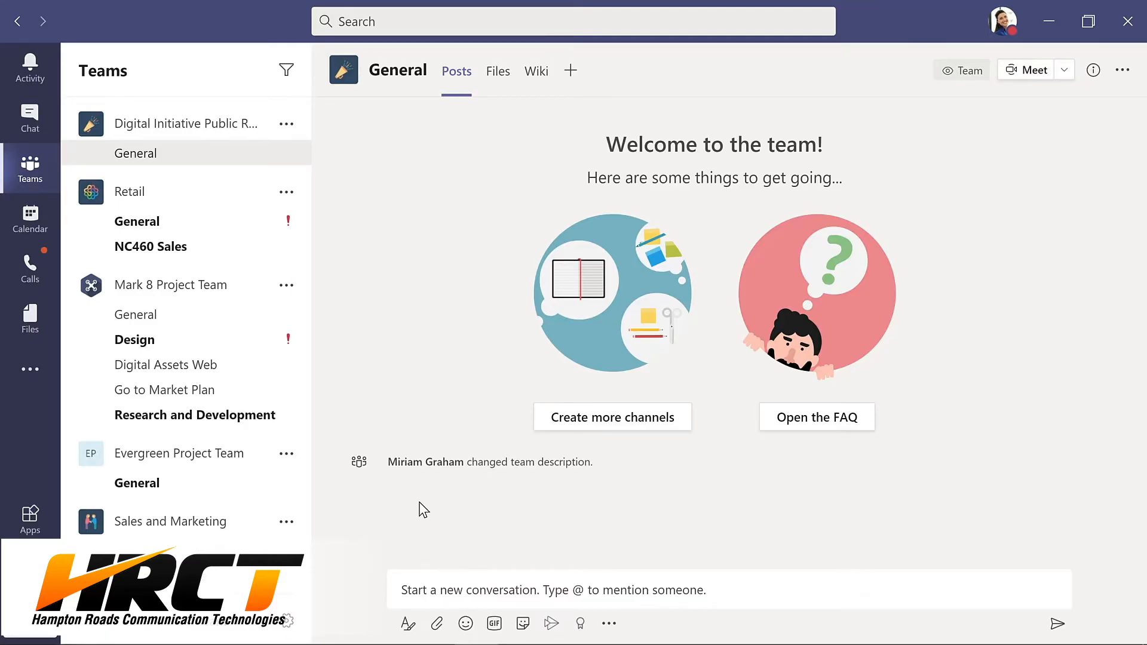
Manage Evergreen Project Team and change the director's role to Owner in its members and guests list
left_click(288, 455)
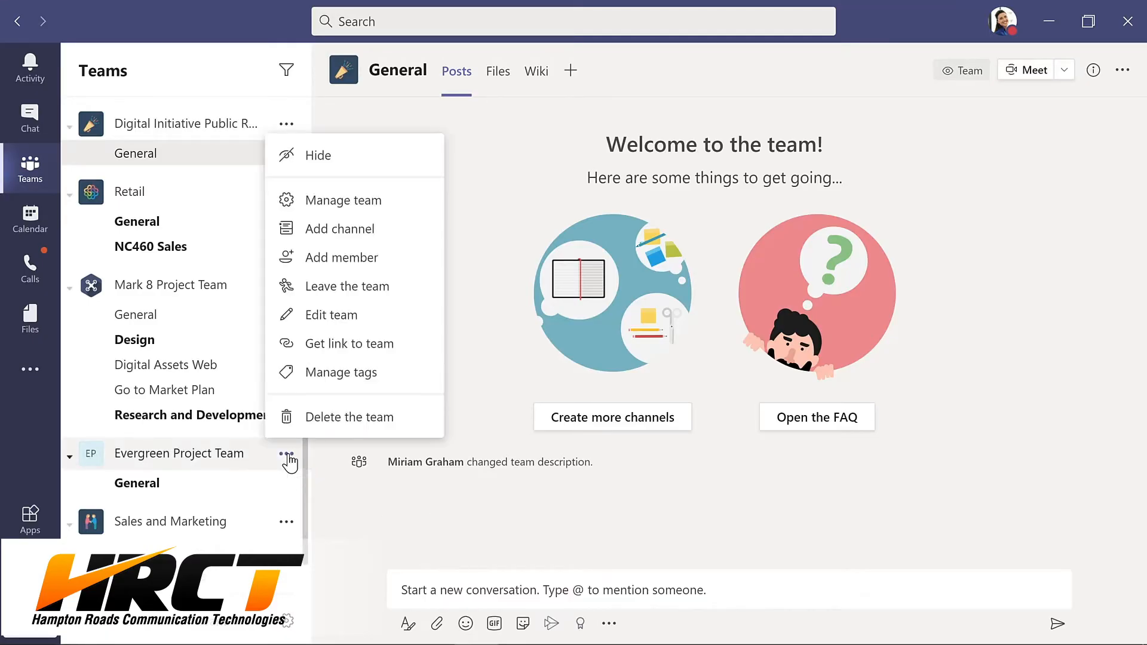
left_click(353, 201)
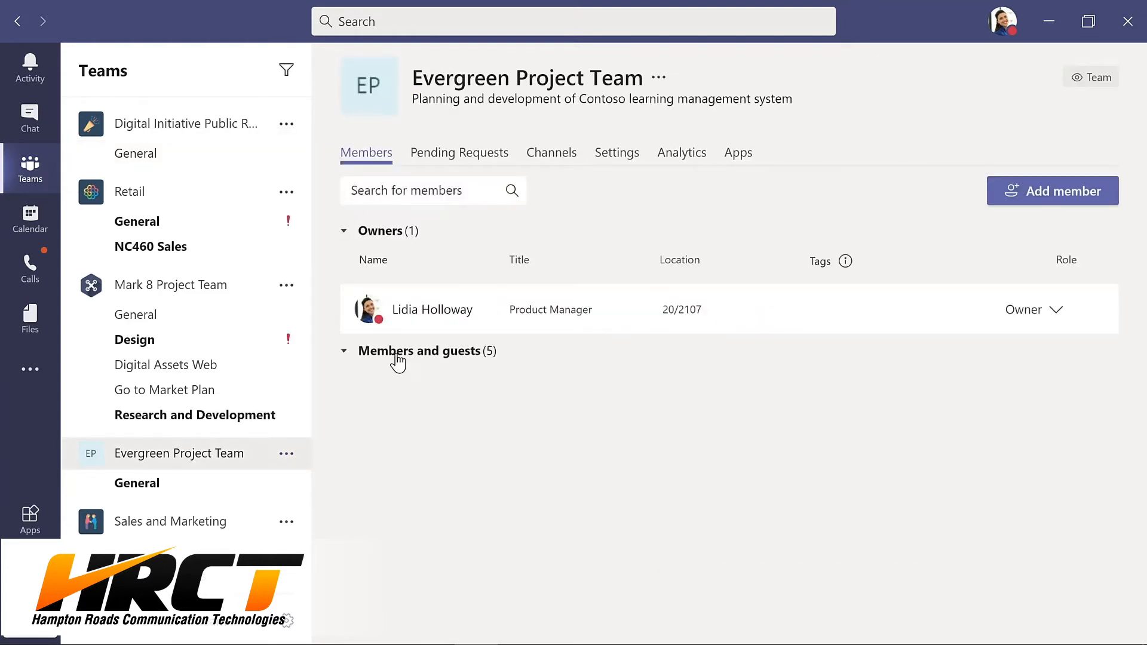
left_click(397, 352)
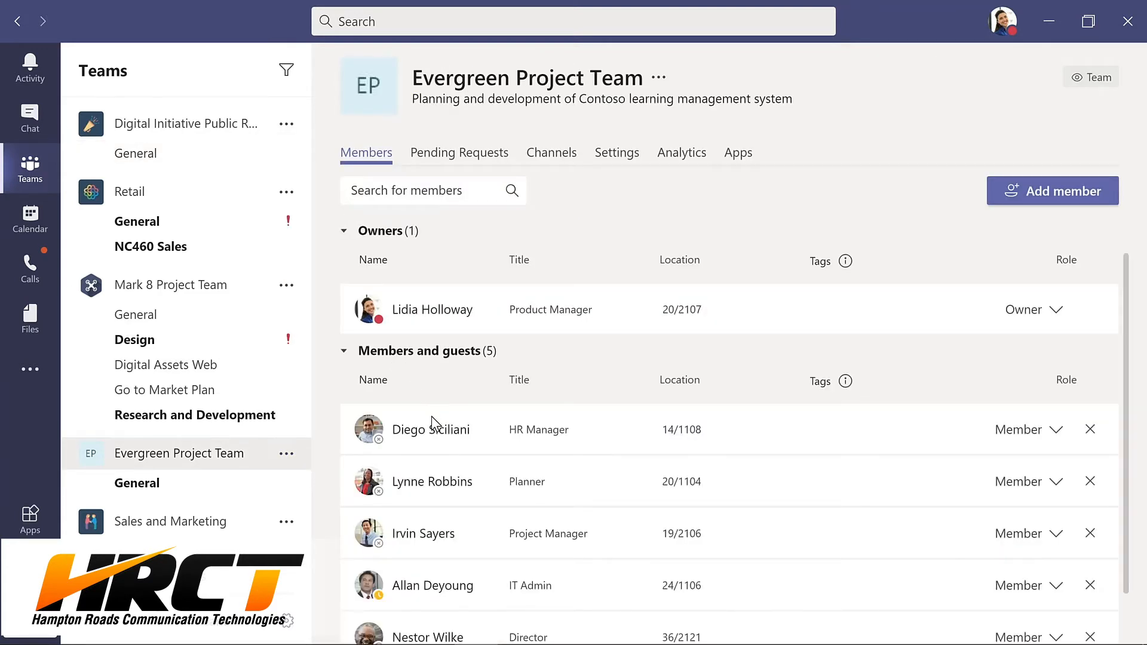
scroll(436, 433, "down", 1)
scroll(442, 446, "down", 1)
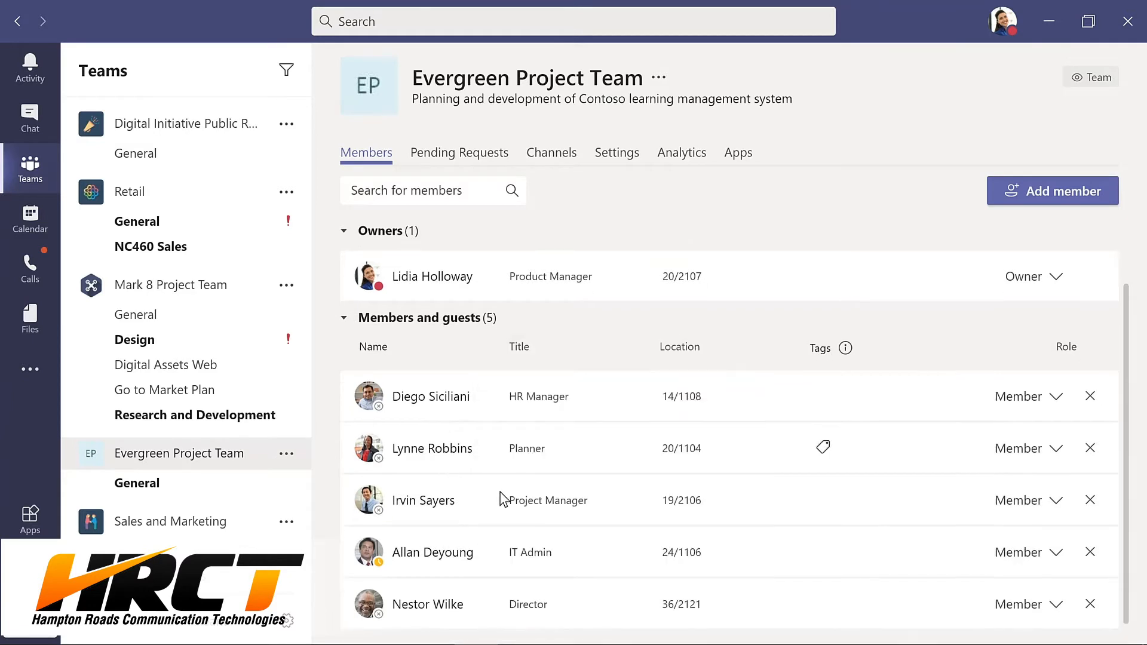
left_click(1056, 608)
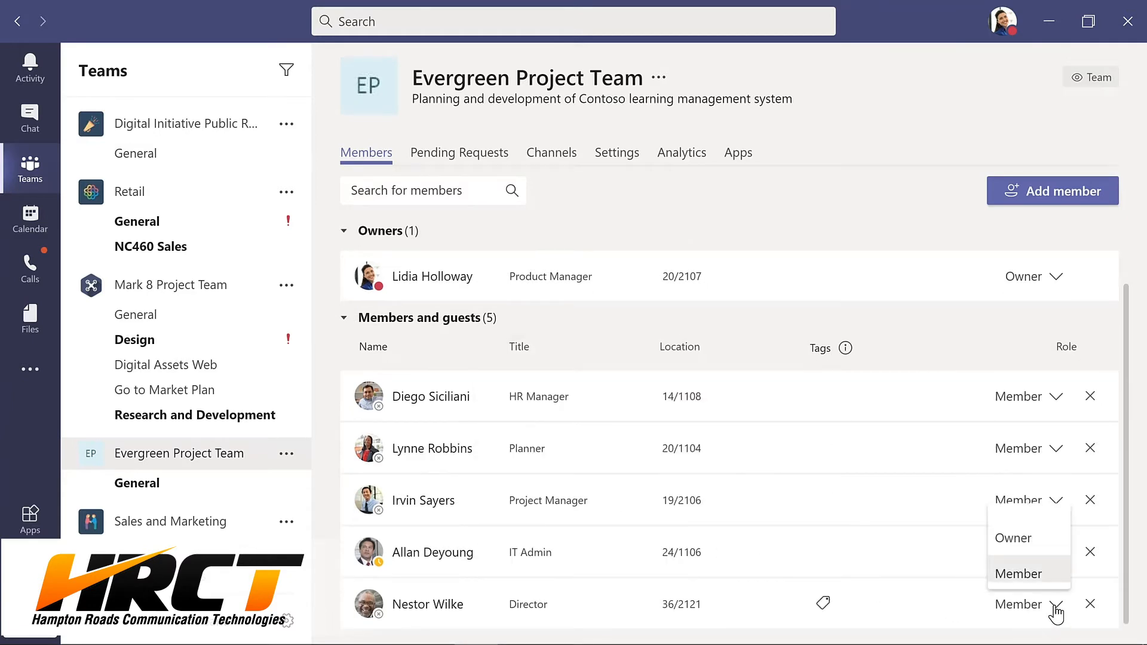
left_click(1021, 540)
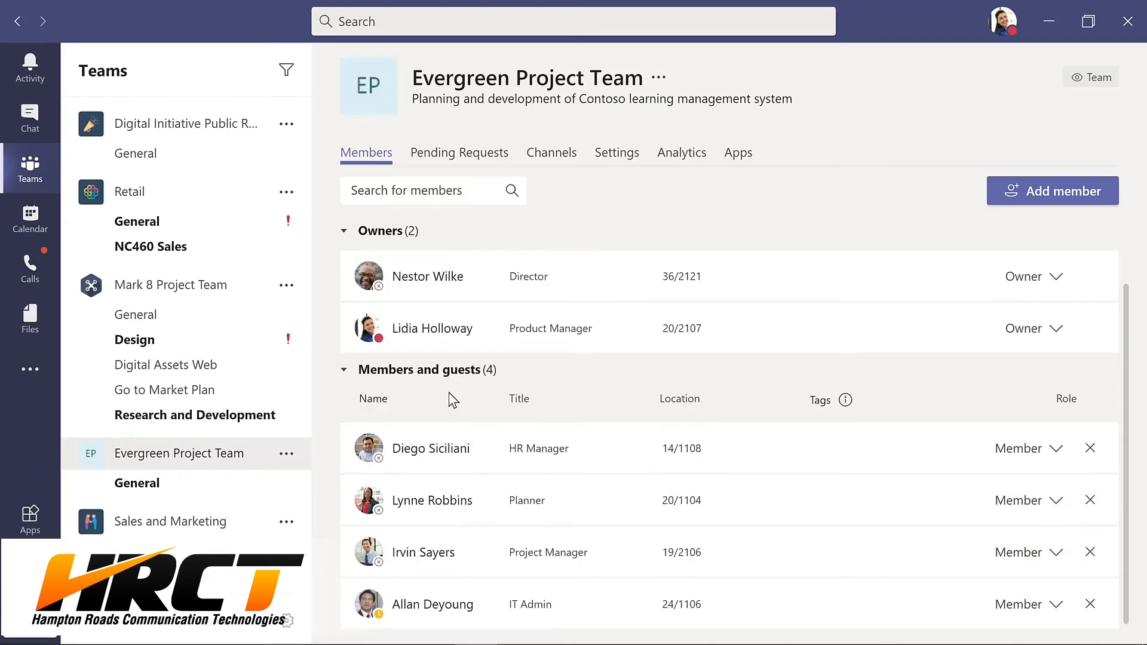
Start an announcement in Evergreen Project Team's General channel with a headline welcoming the director by first name
left_click(154, 482)
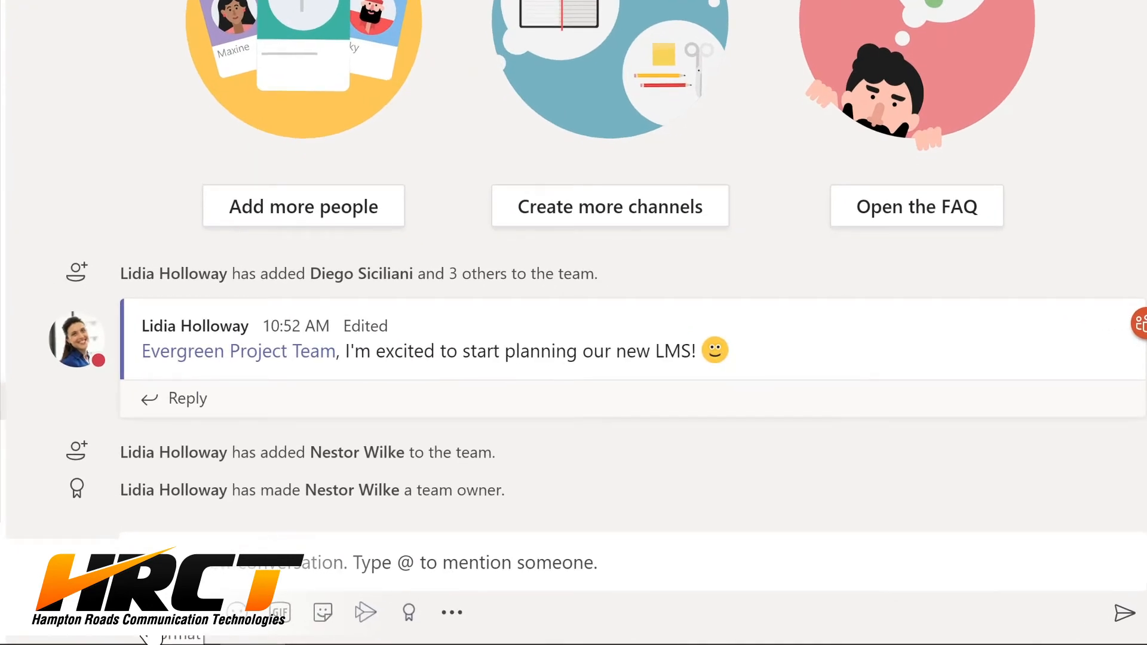
left_click(150, 614)
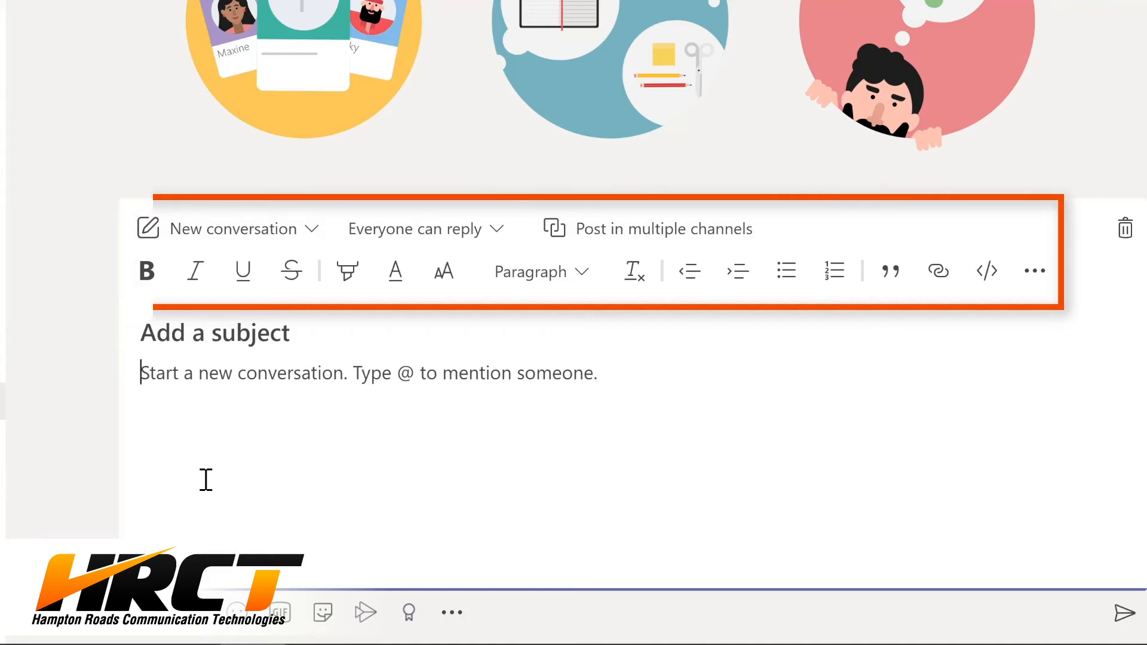
left_click(313, 233)
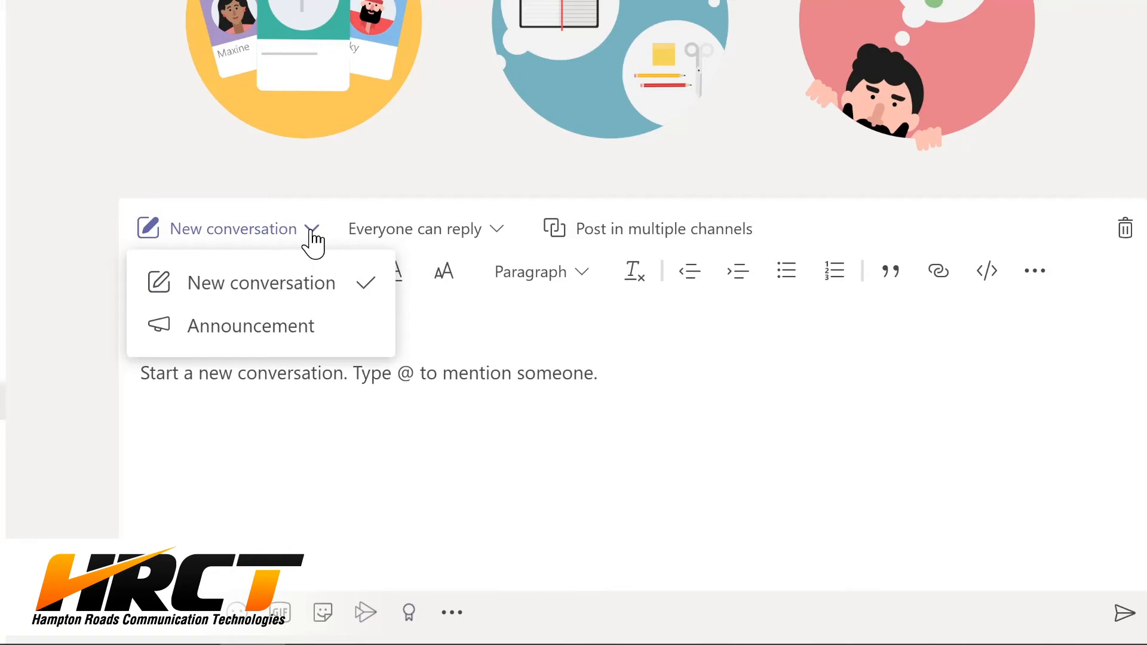
left_click(264, 329)
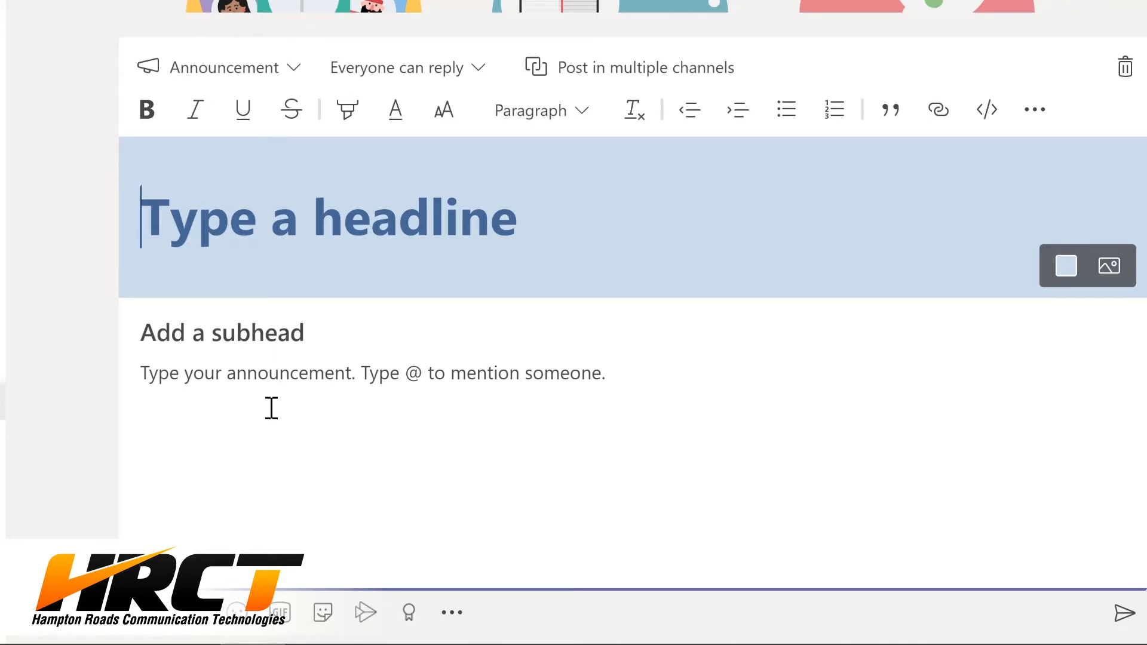
type("Welcome Nestor!")
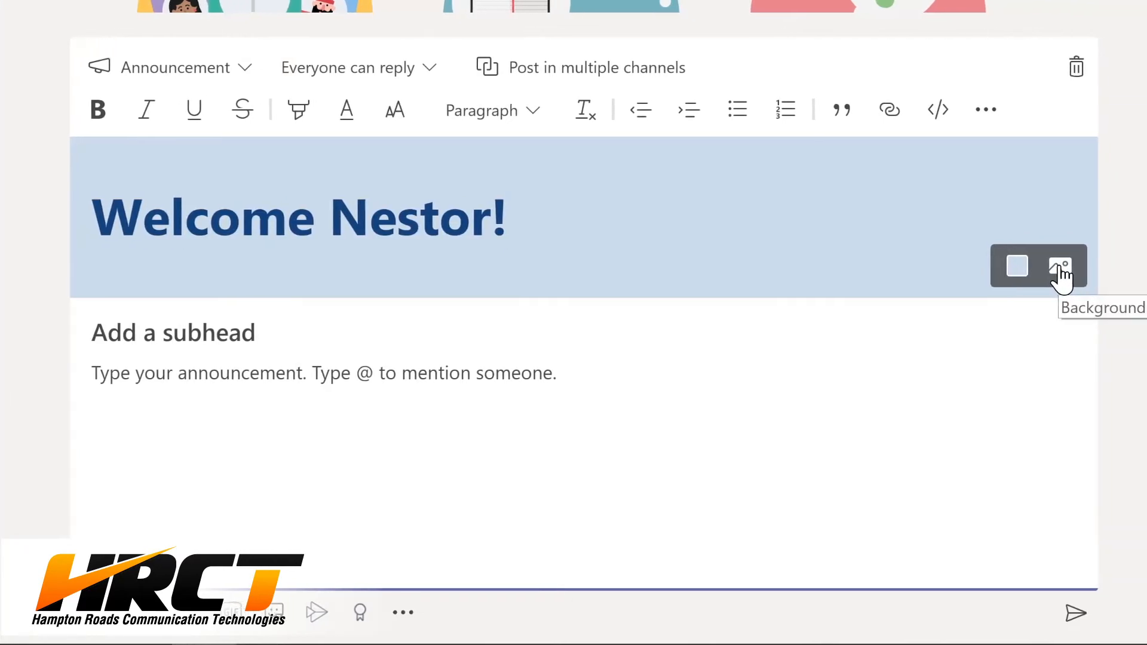
Give the announcement a dark teal background and post it with a subhead and message welcoming the director to Contoso and the LMS planning team
left_click(1004, 269)
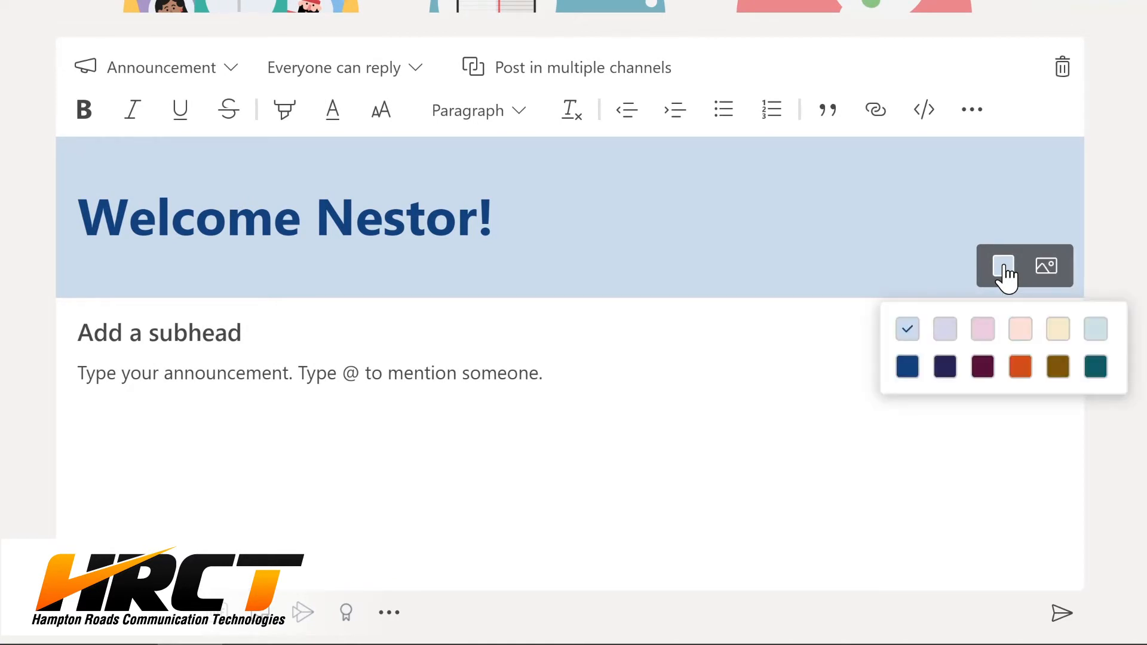
left_click(1095, 366)
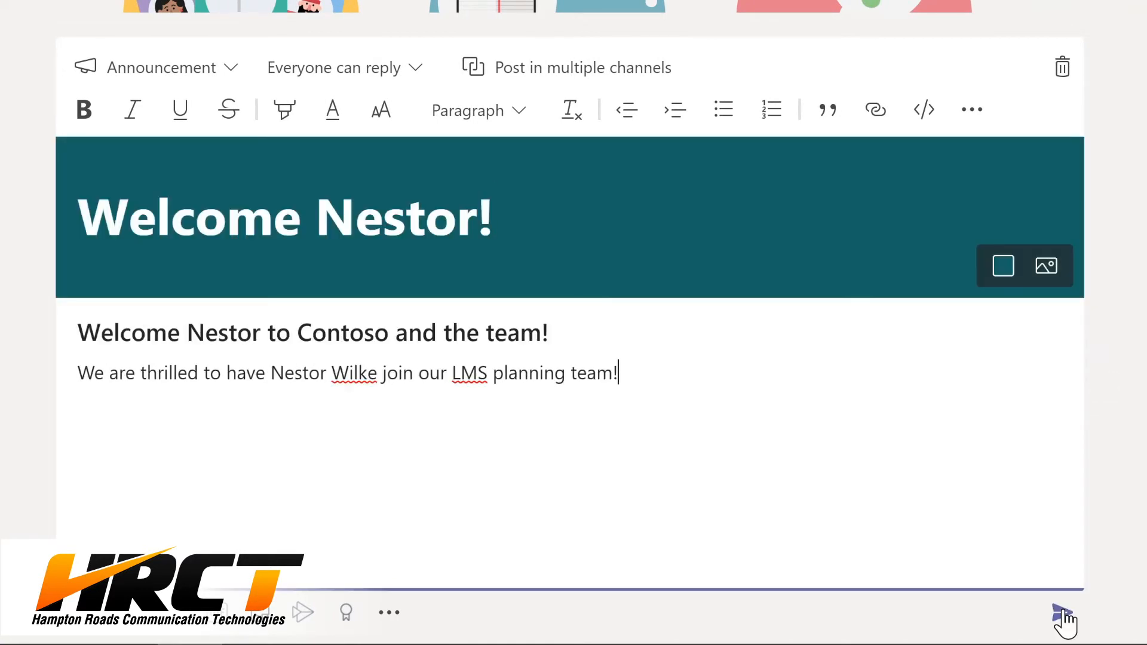
left_click(1063, 617)
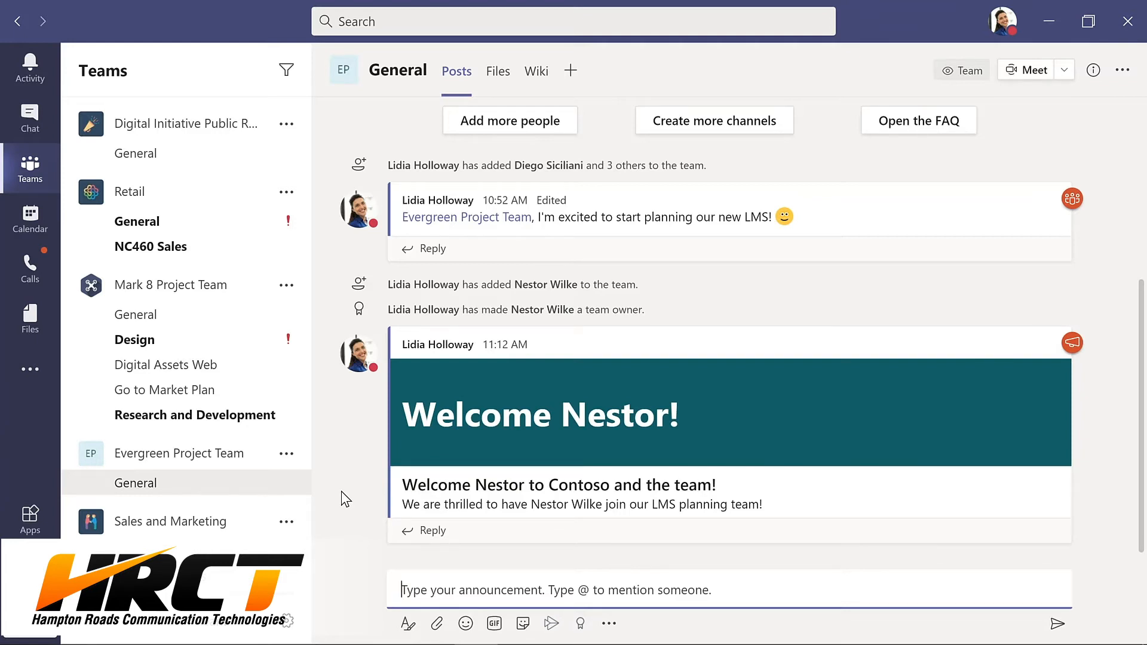
Start a new channel in Evergreen Project Team named Design with the description "Design and planning of LMS"
left_click(287, 455)
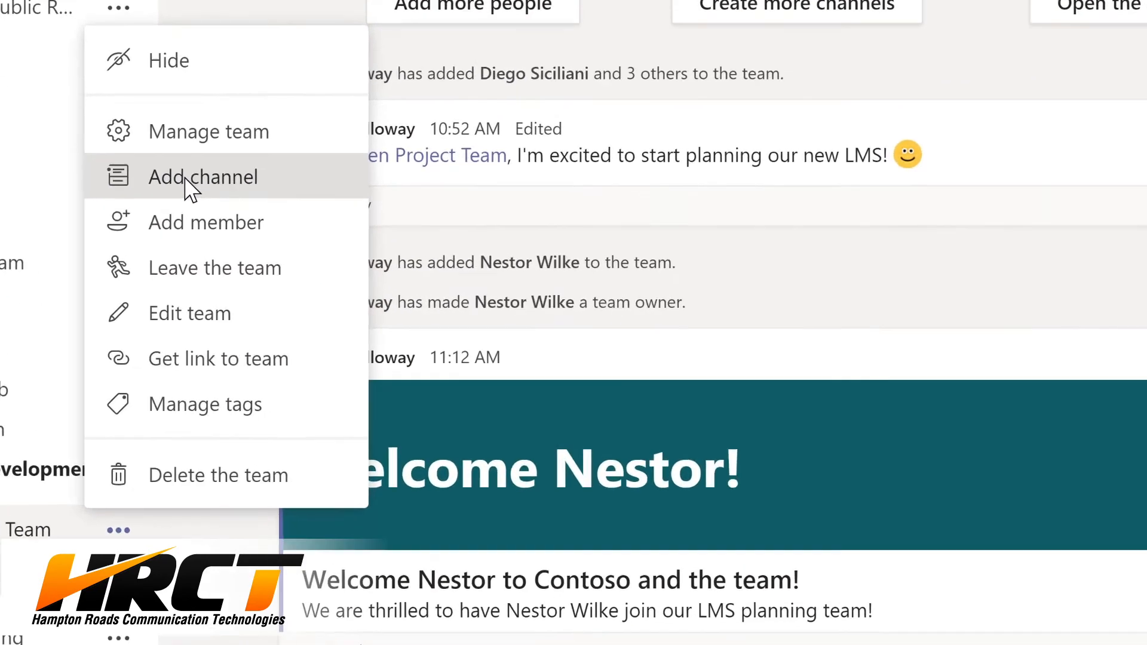
left_click(323, 235)
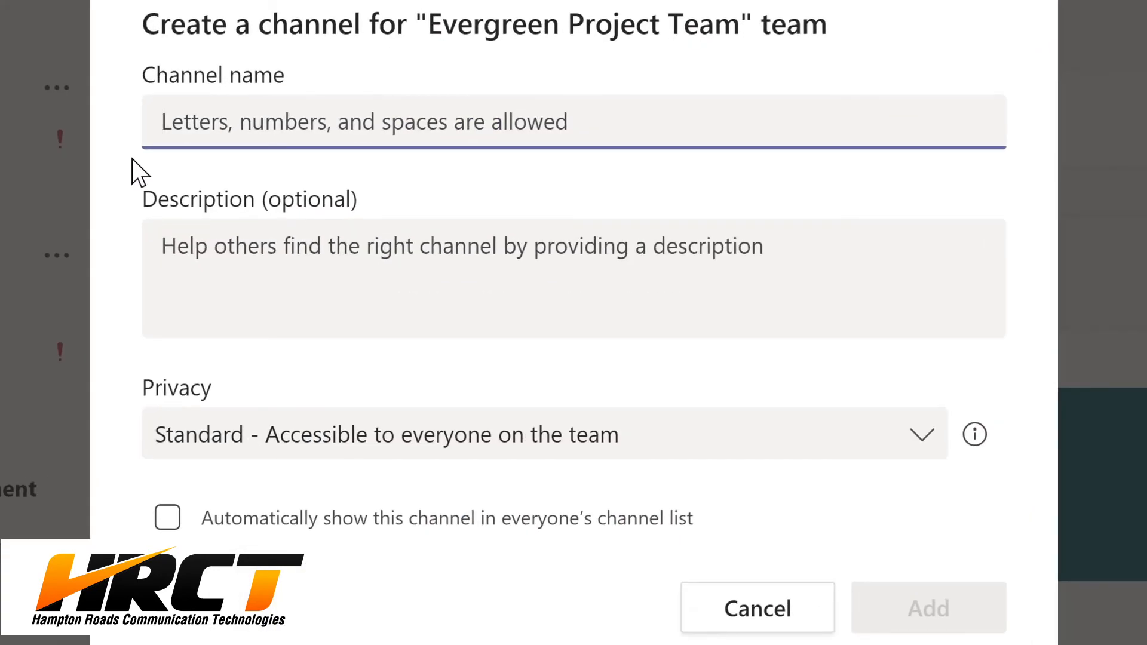
type("D")
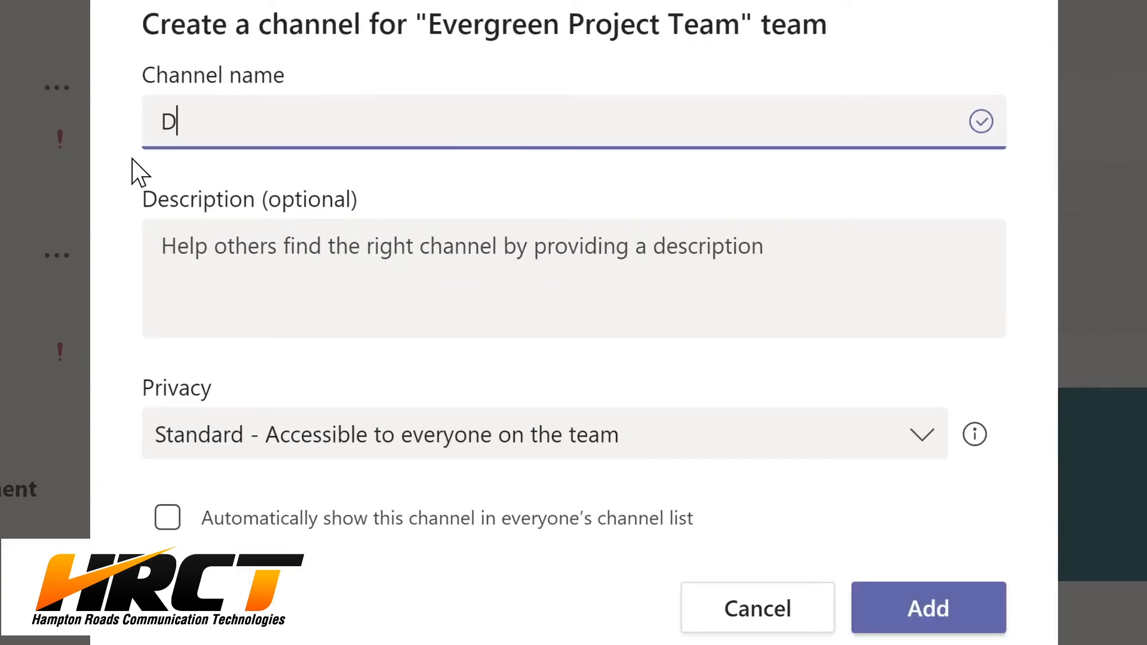
type("es")
type("ign")
left_click(180, 245)
type("Design and planning of LMS")
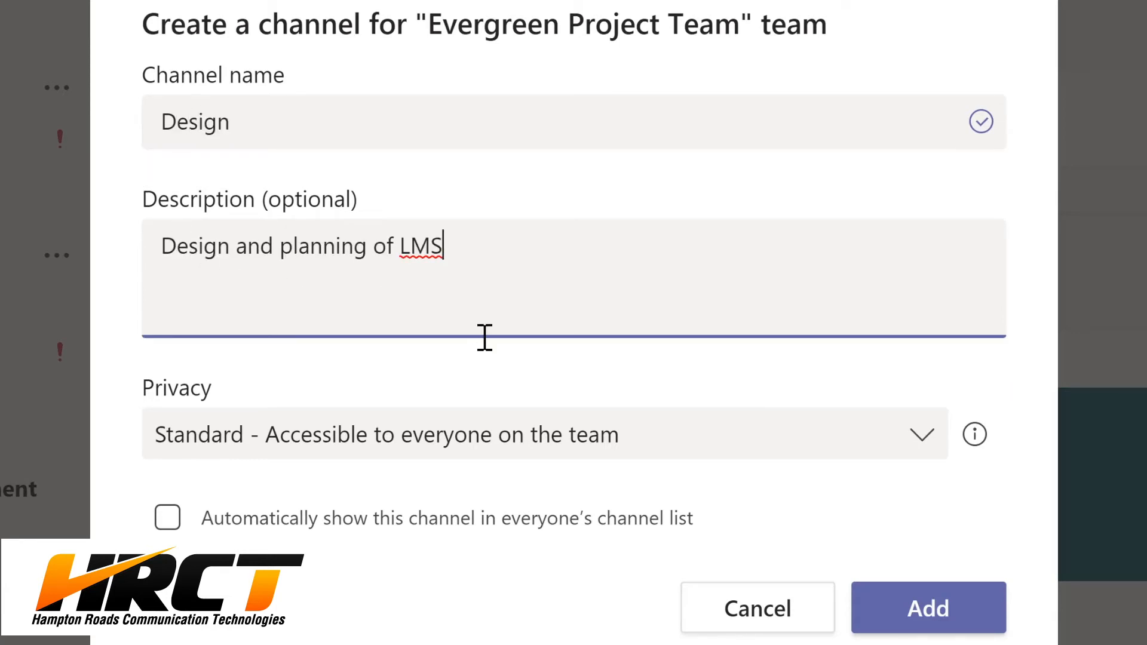
Keep the channel's privacy as Standard, set it to show automatically in everyone's channel list, and add the channel
left_click(925, 442)
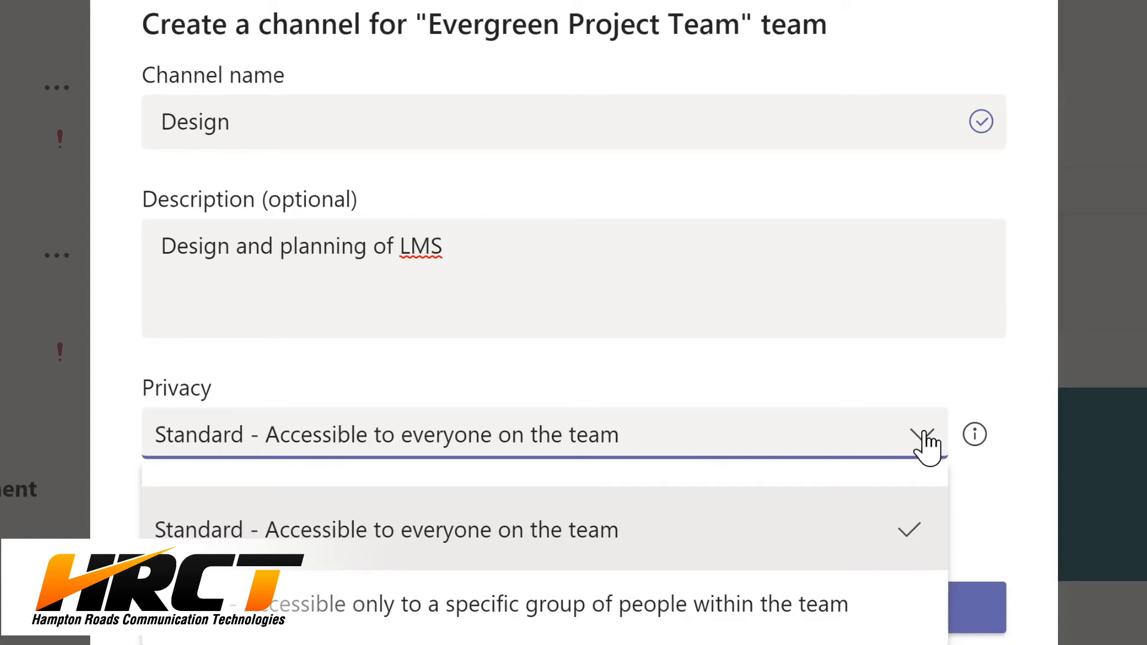
left_click(876, 374)
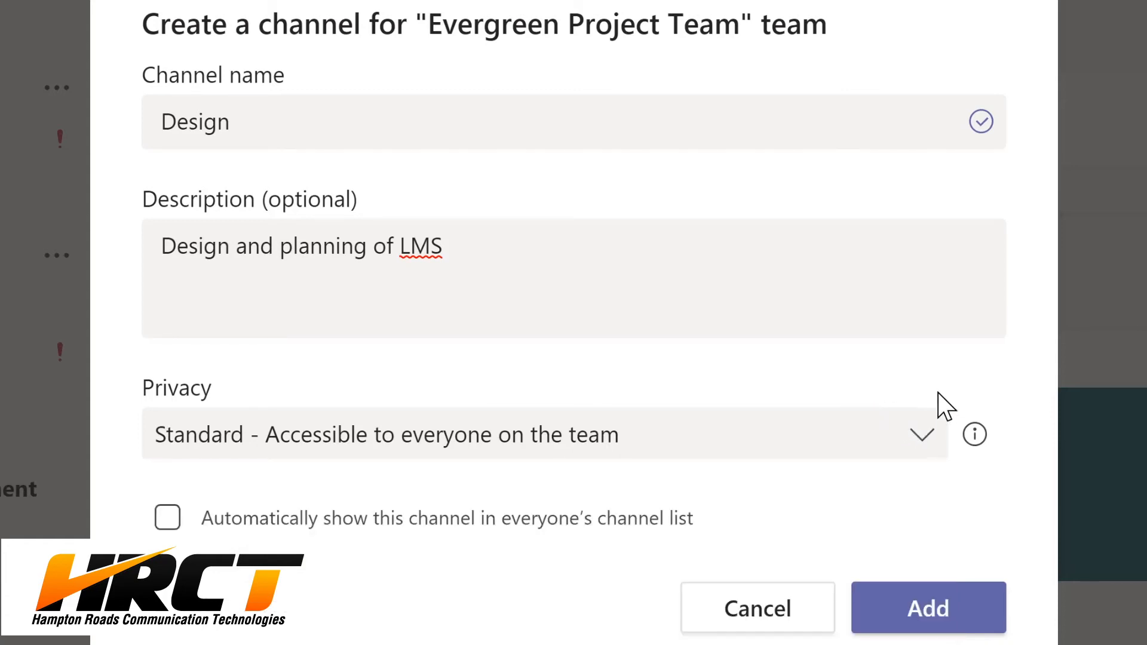
left_click(170, 521)
left_click(943, 614)
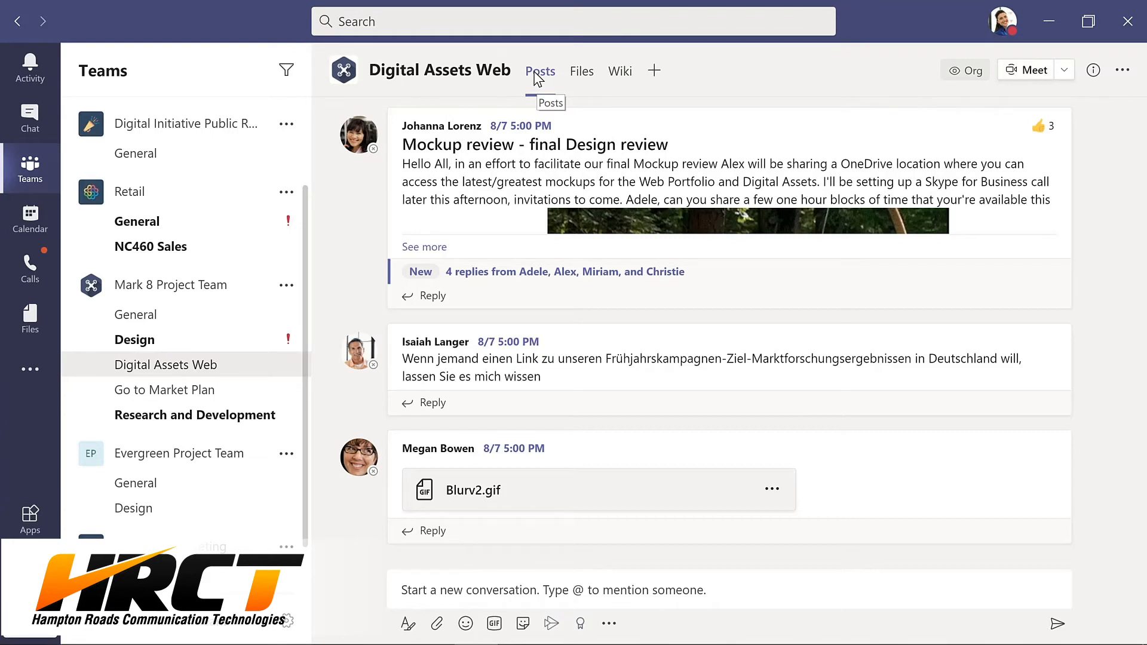
Examine the Digital Assets Web channel's files, the open options for Product Launch.pptx, and the channel's wiki
left_click(584, 72)
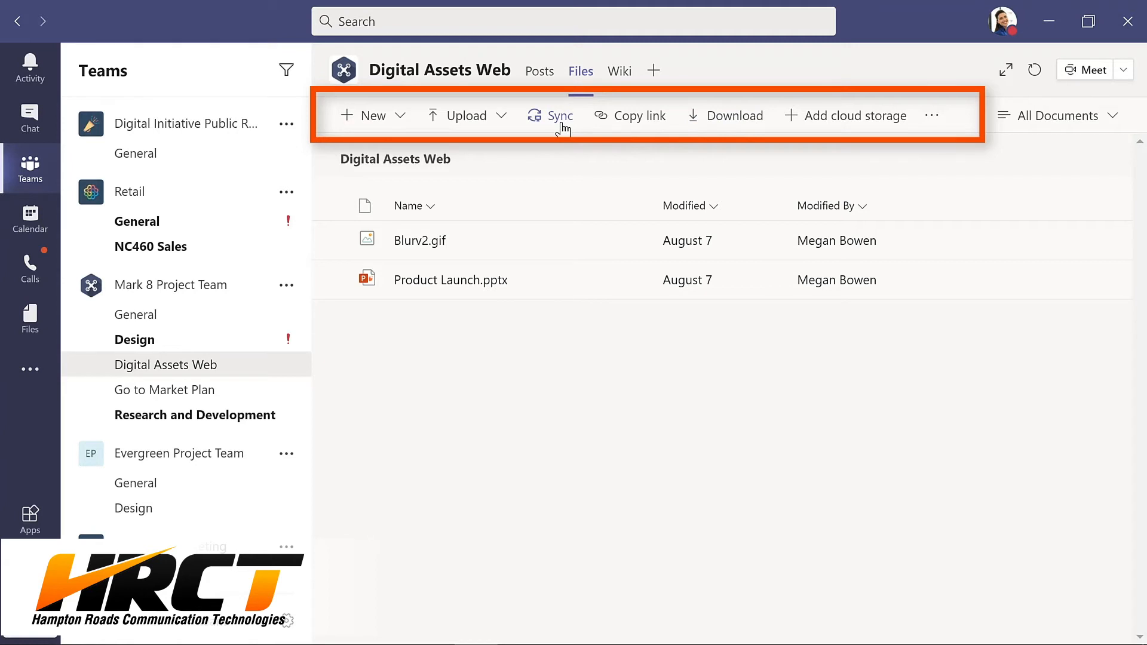
left_click(628, 281)
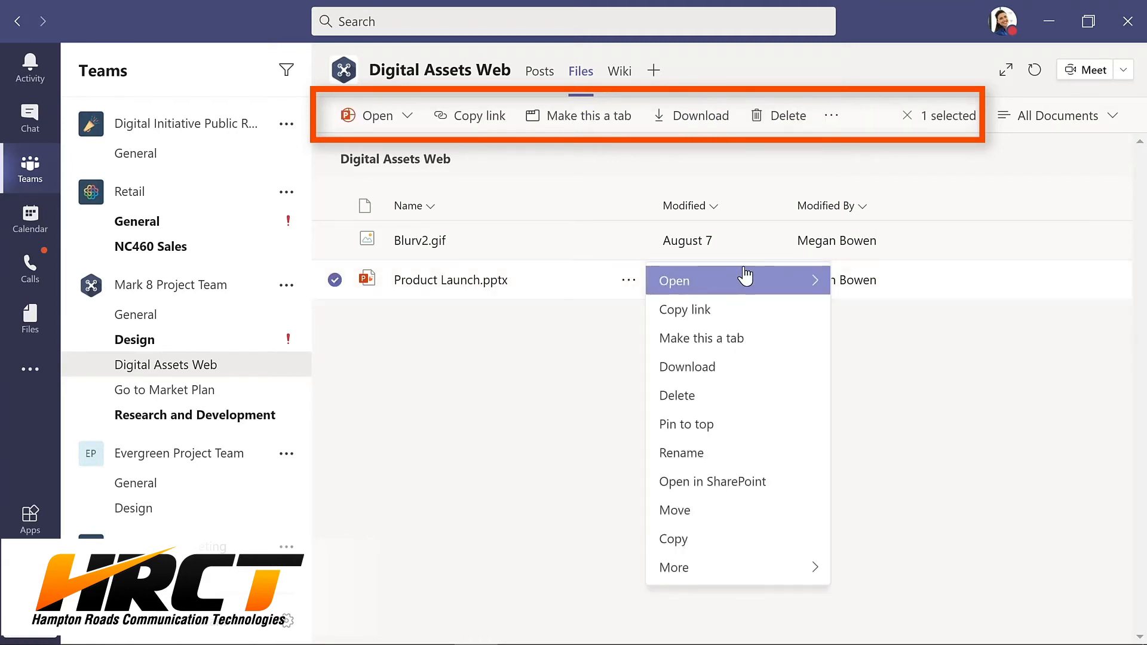
mouse_move(814, 288)
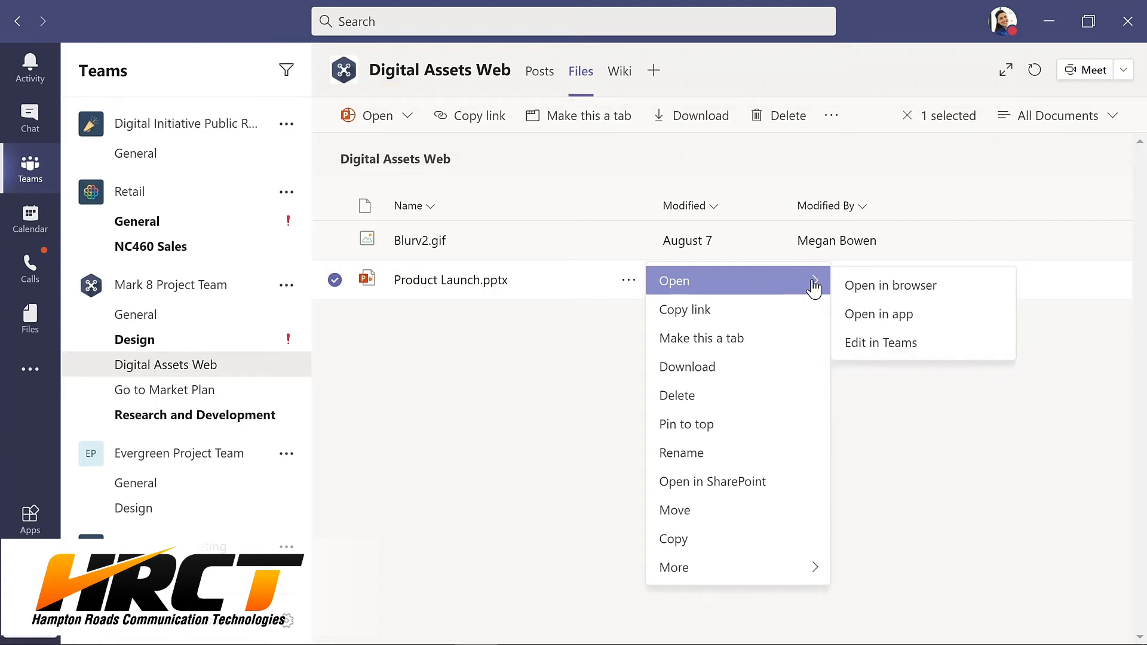
left_click(611, 151)
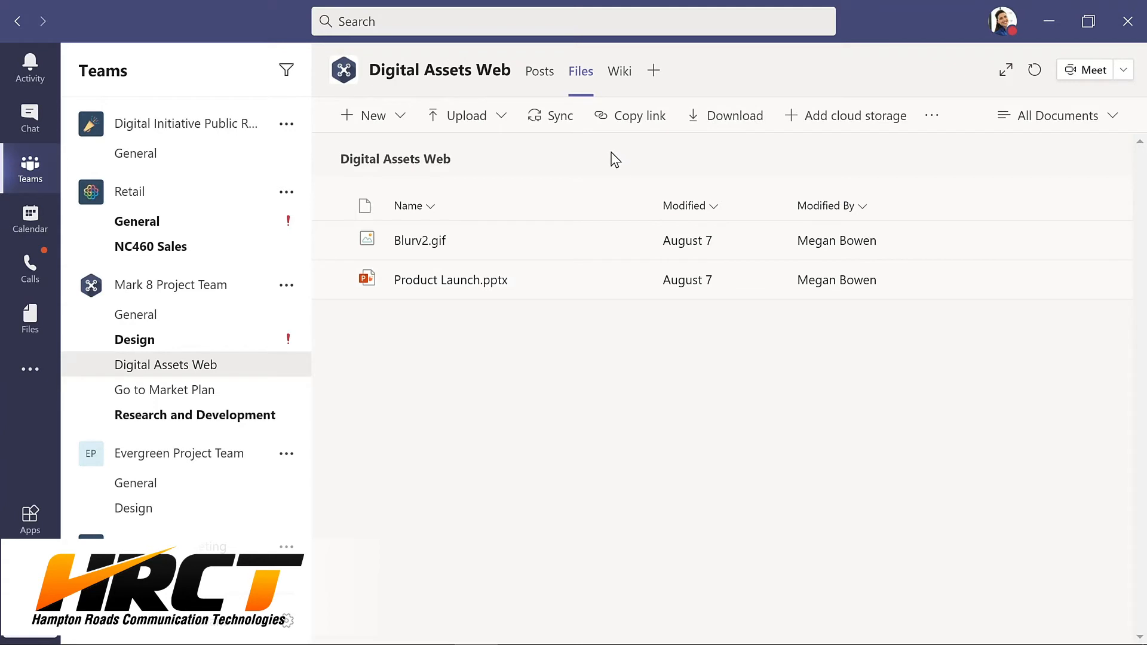
left_click(619, 77)
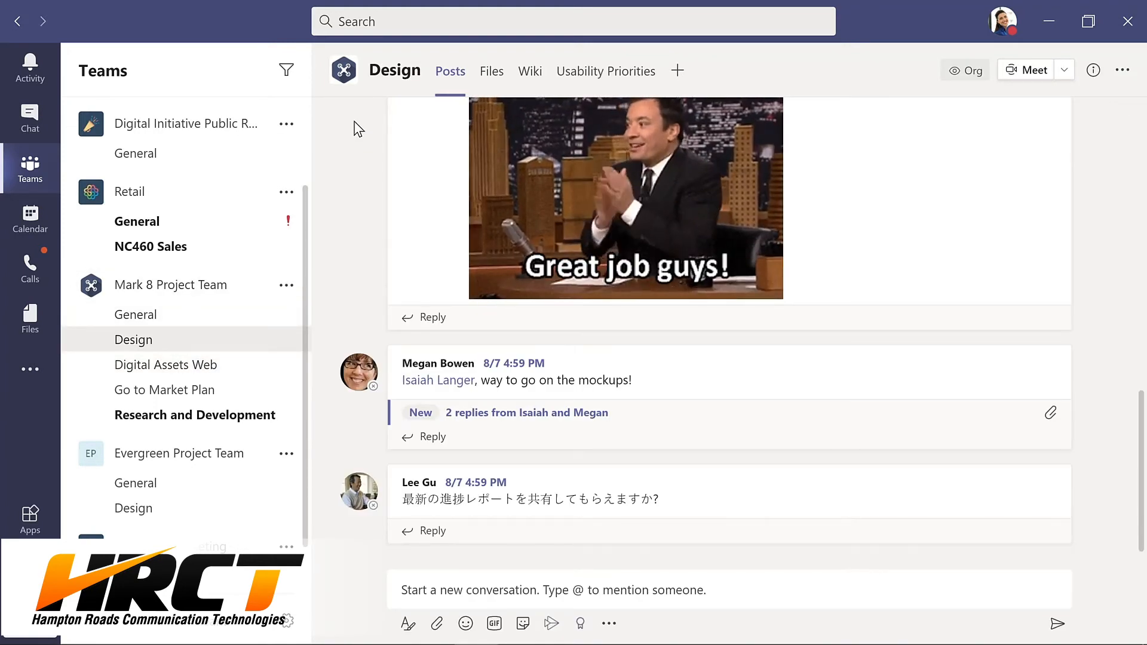
View the Usability Priorities document in Mark 8 Project Team's Design channel and the options for adding another tab
left_click(605, 76)
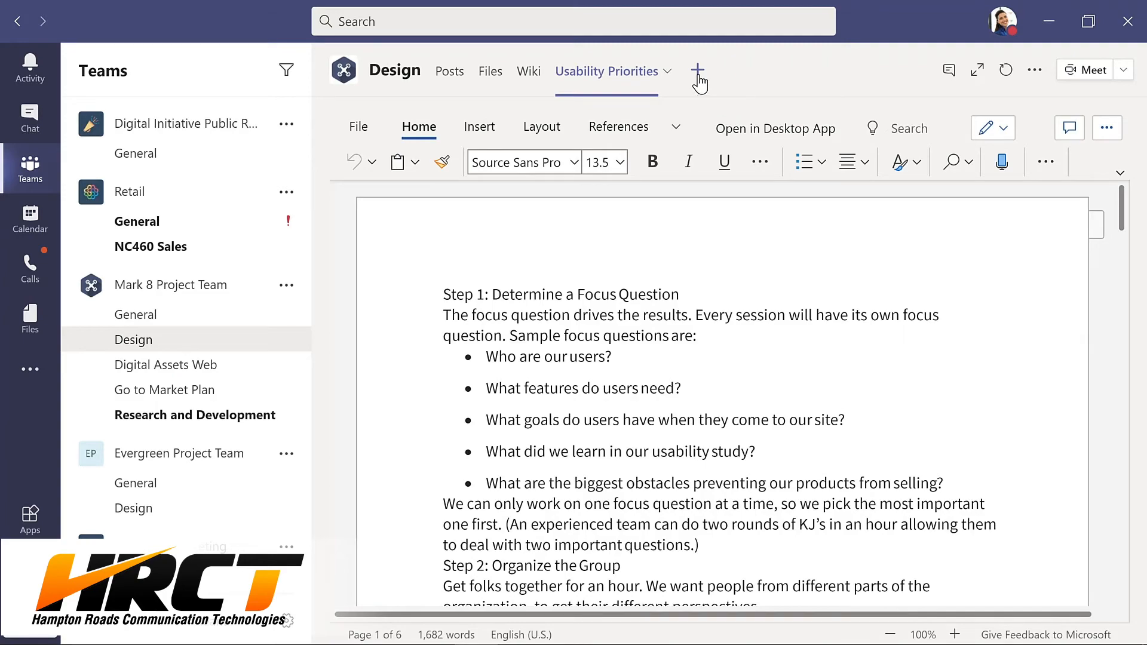
left_click(698, 71)
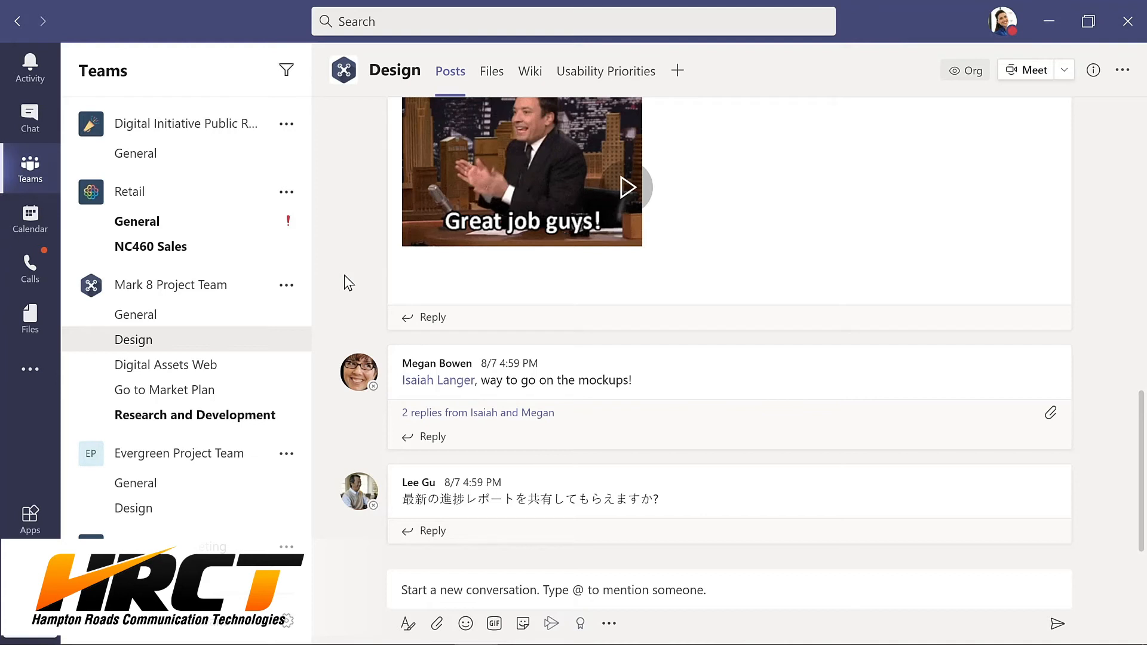
Reply "Great job with a tight deadline!" to the post about the mockups in Mark 8 Project Team's Design channel
left_click(431, 442)
type("Great job with")
type("a ")
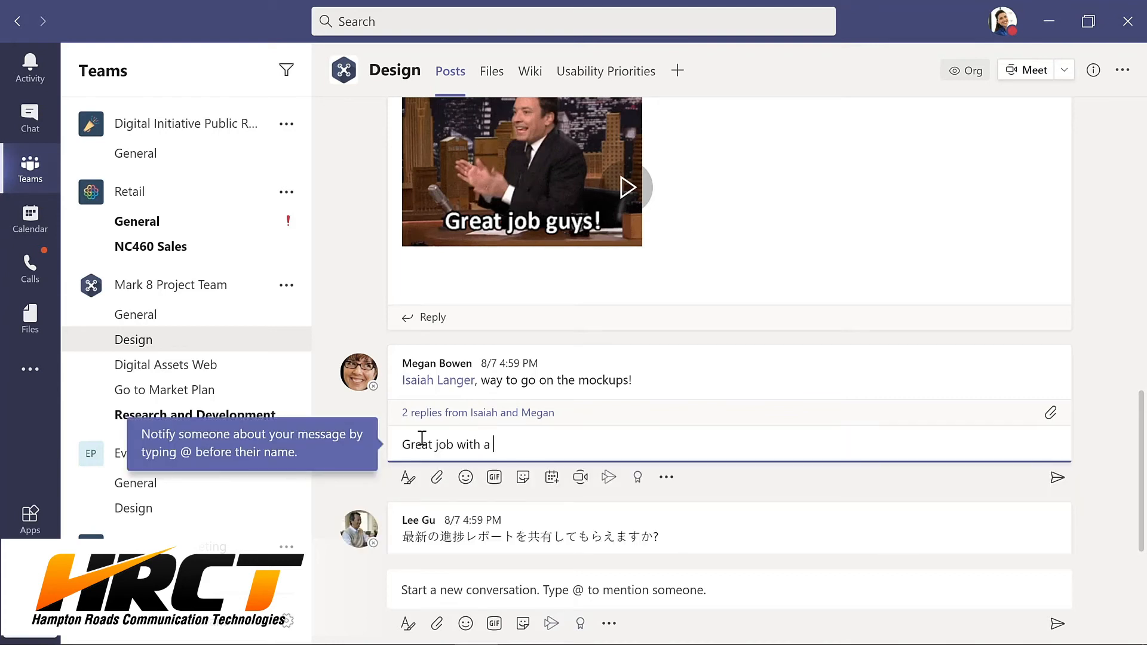
type("tight deadline!")
key("Return")
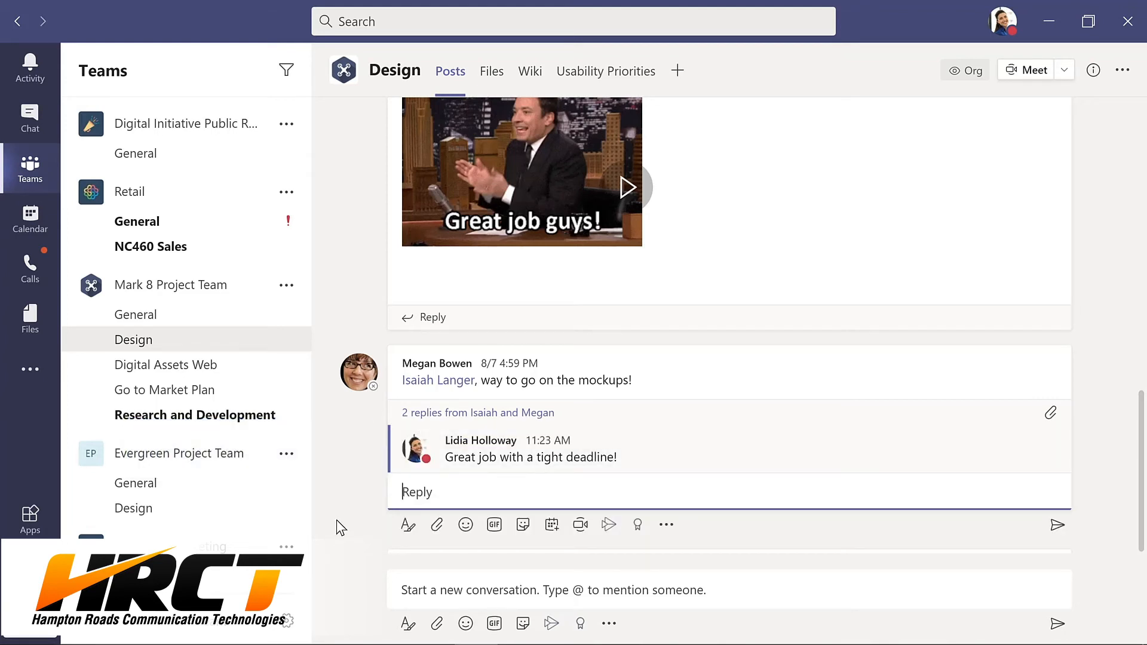
Start a new conversation in the Design channel and attach Contoso Marketing Principles-2021.pptx from the computer
left_click(413, 592)
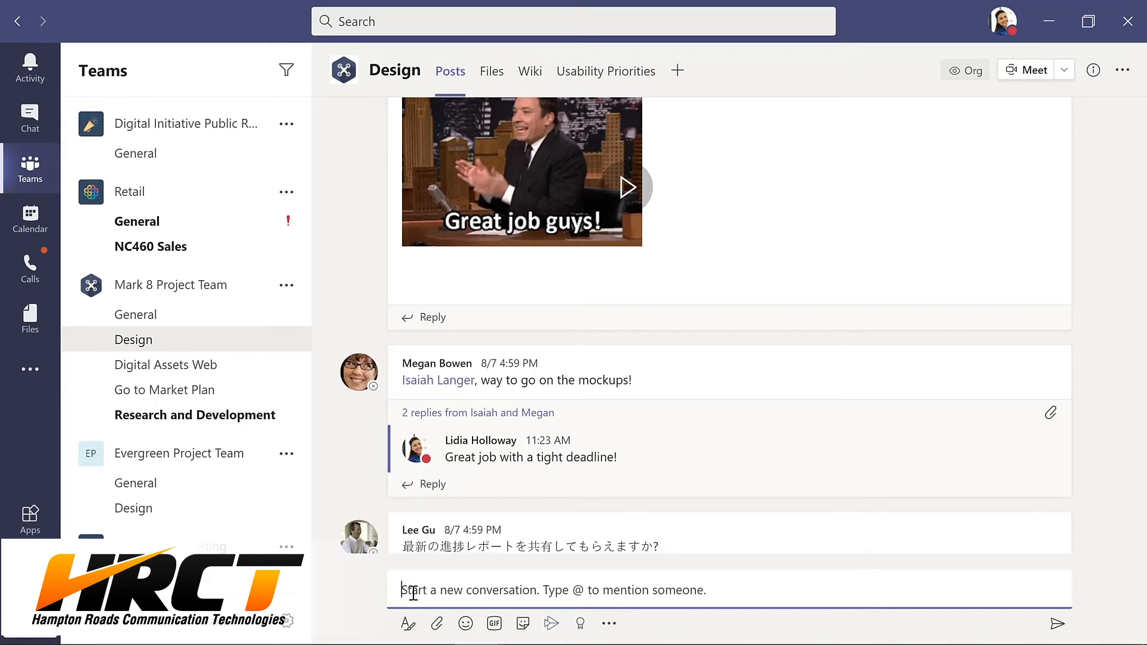
left_click(437, 625)
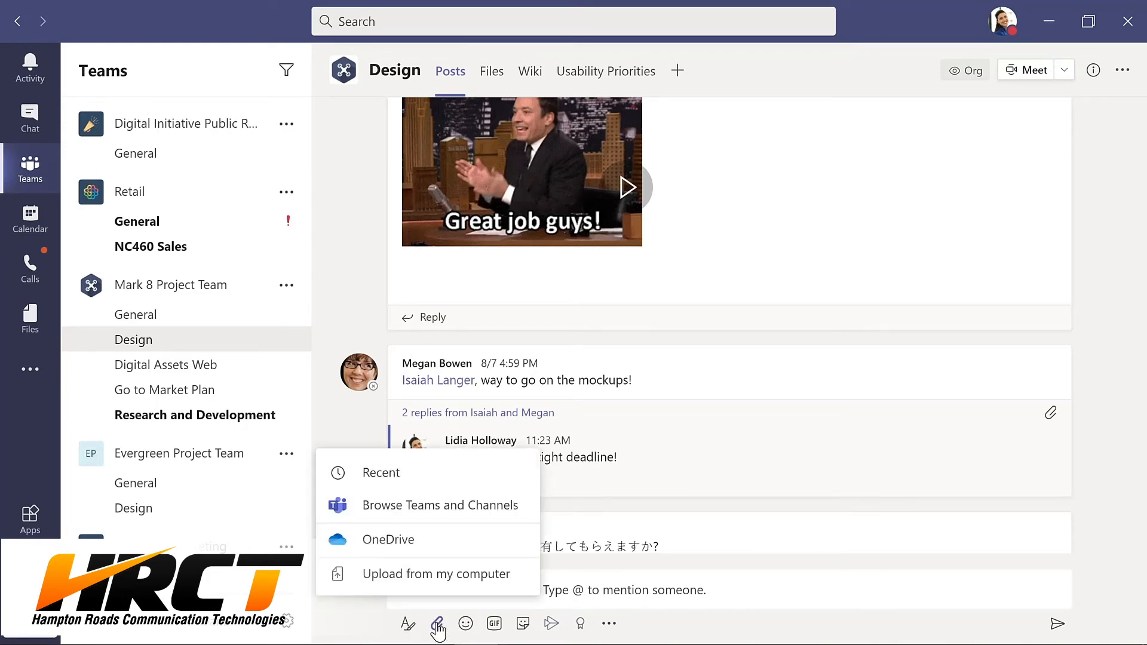
left_click(436, 574)
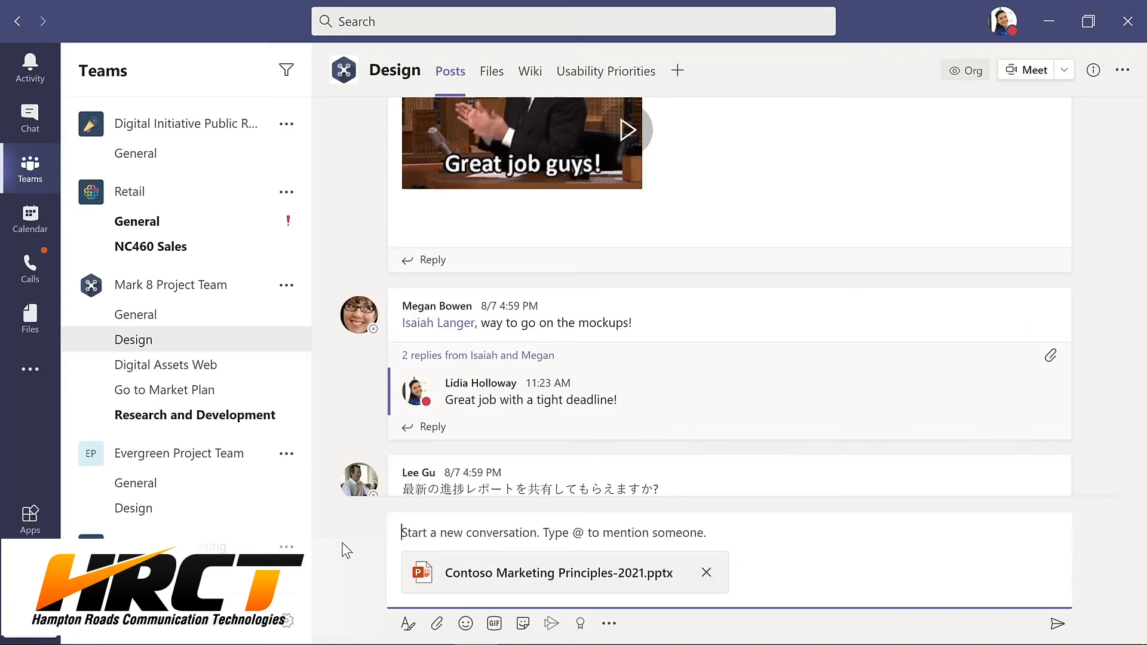
Mention the Design channel and post the message ", please review this presentation for our upcoming meeting." with the attached file
type("@")
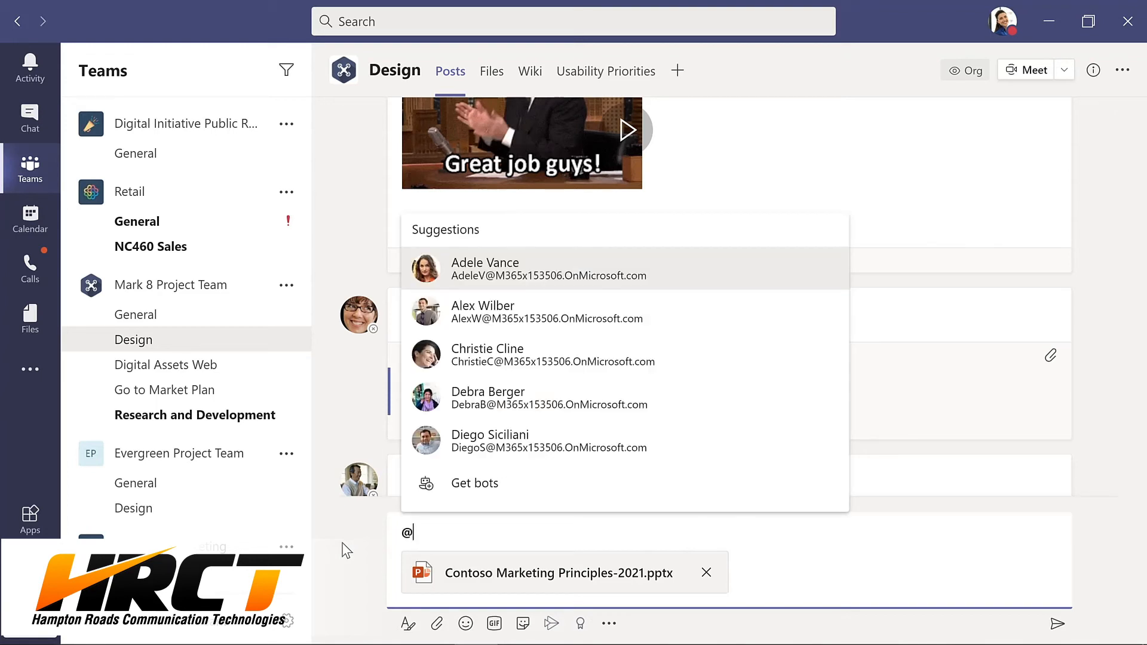
type("chann")
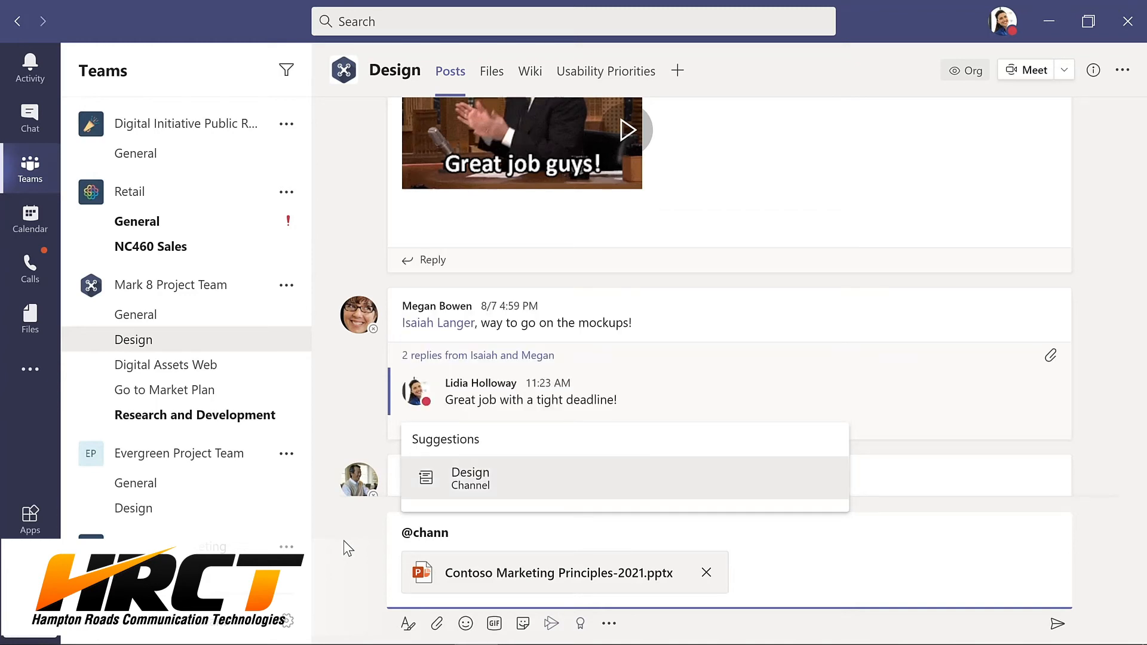
left_click(482, 481)
type(", please review this presentation for our upcoming meeting")
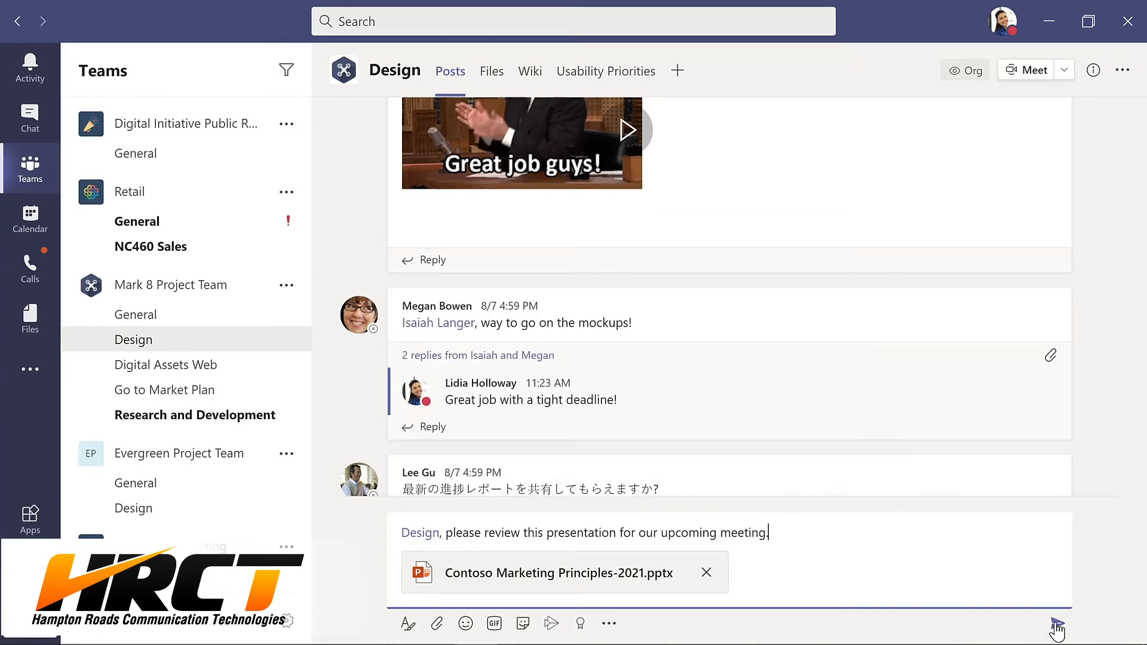
type(".")
left_click(1057, 624)
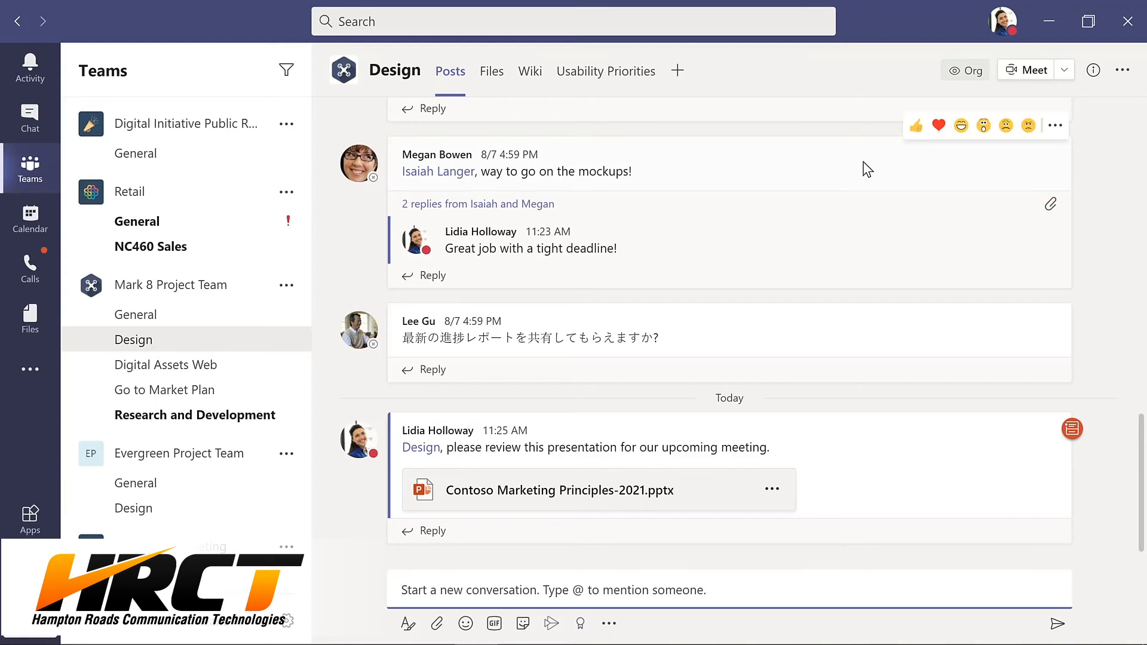
Add a heart reaction to the post praising the mockups and view the further actions available for that message
left_click(939, 127)
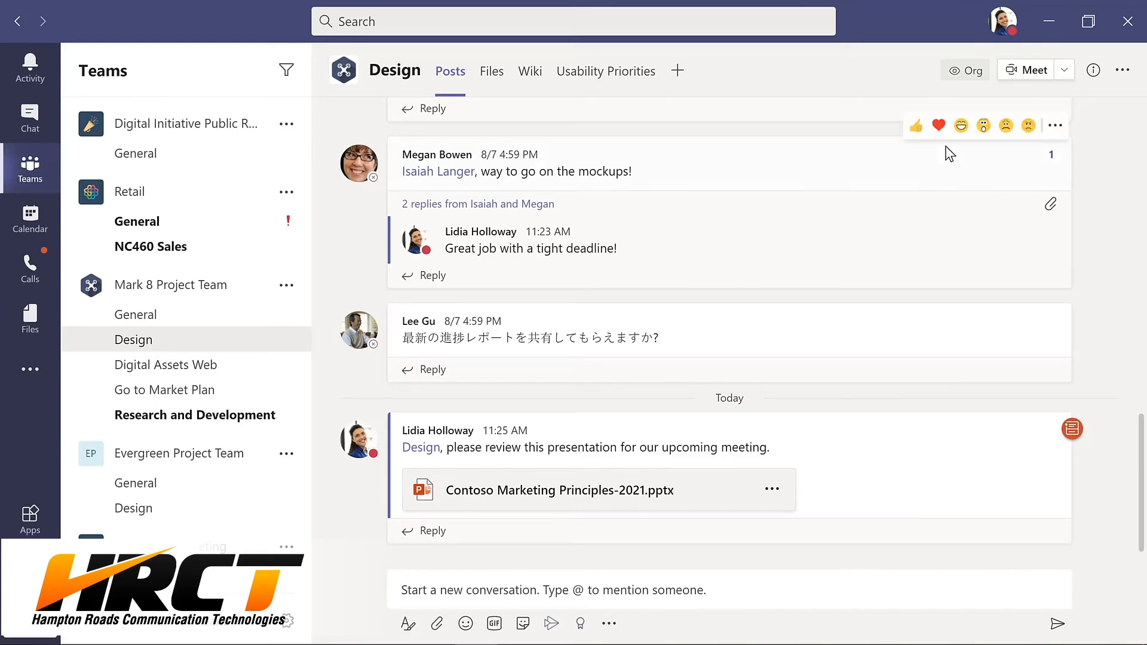
left_click(1056, 127)
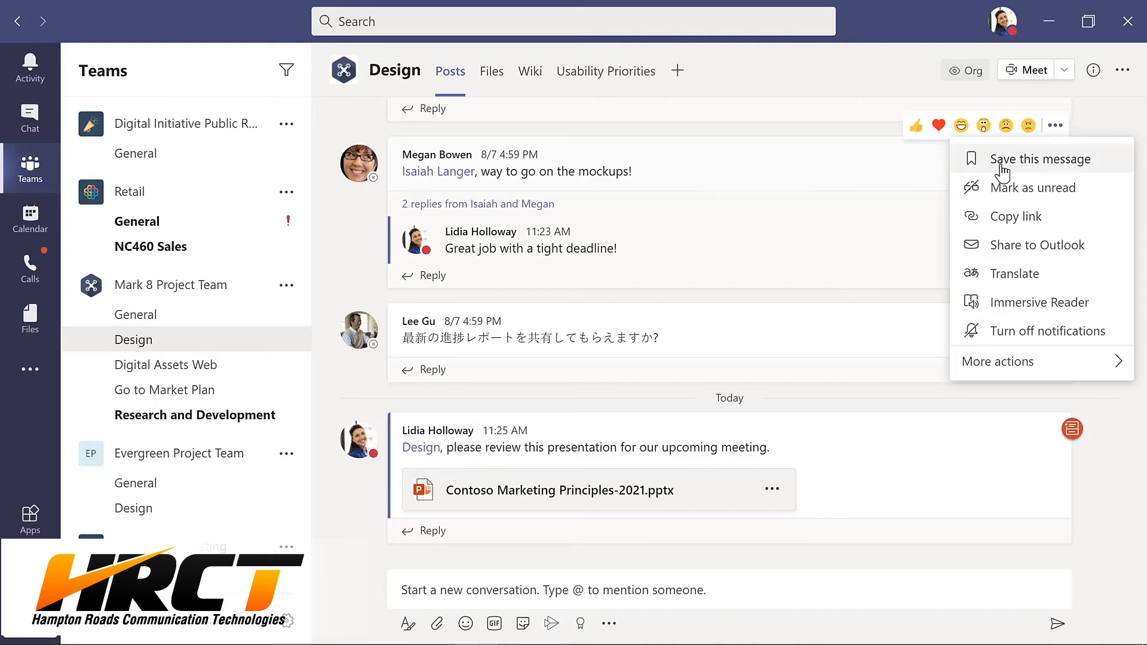
left_click(879, 171)
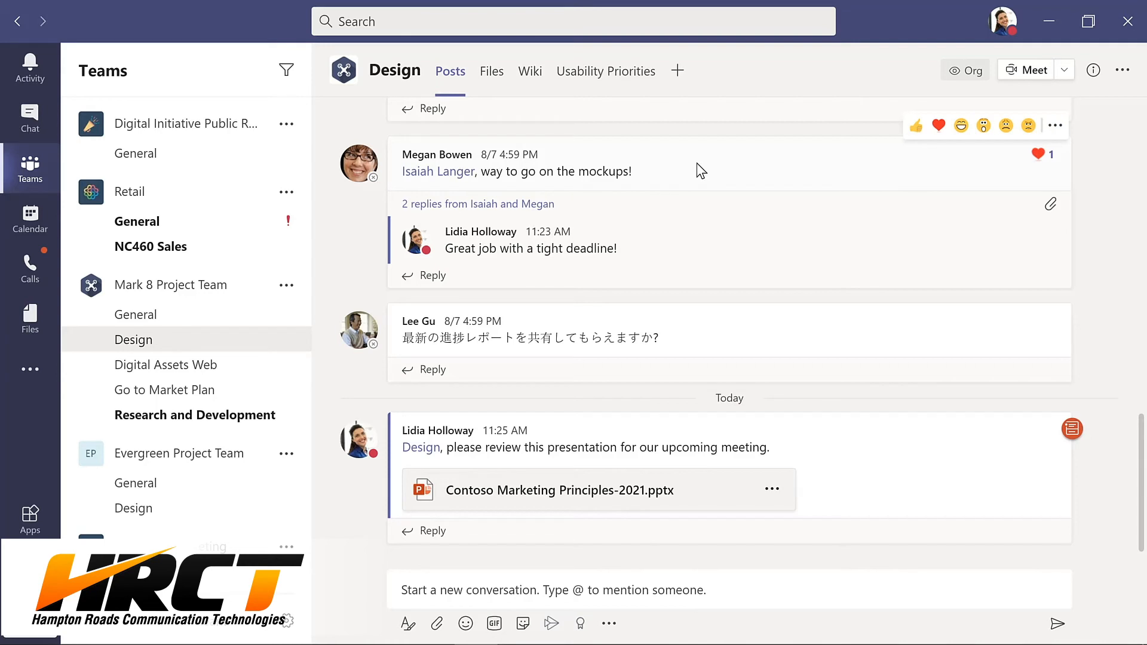
Start a new chat with the IT Admin and send "What's the update on the new laptops for my project team?"
left_click(30, 117)
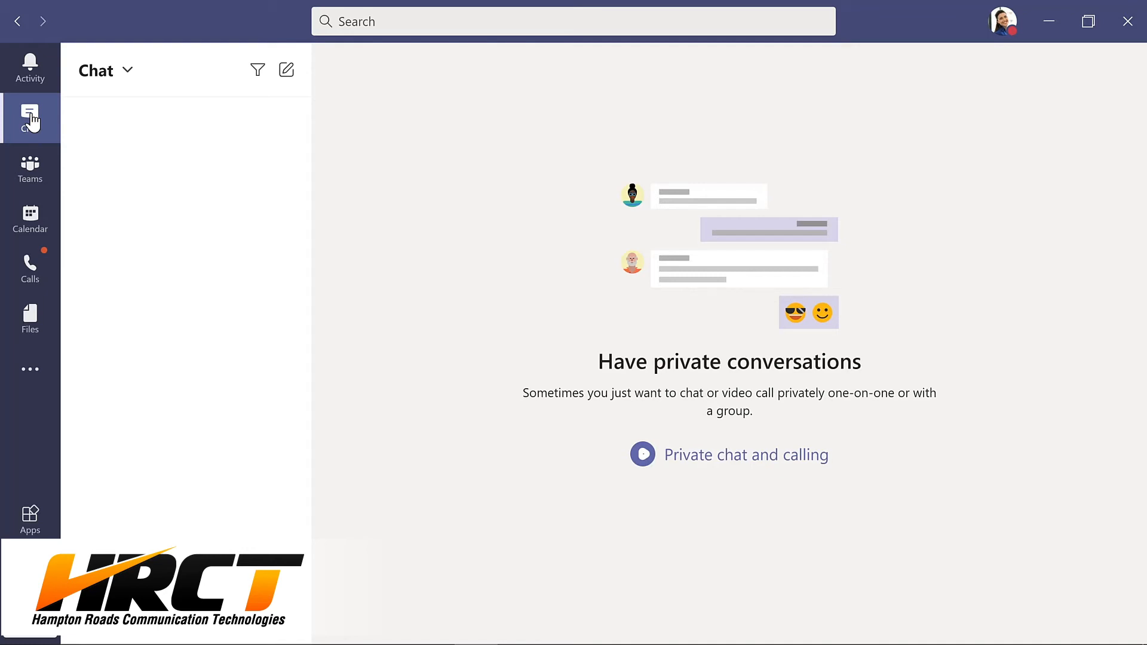
left_click(287, 72)
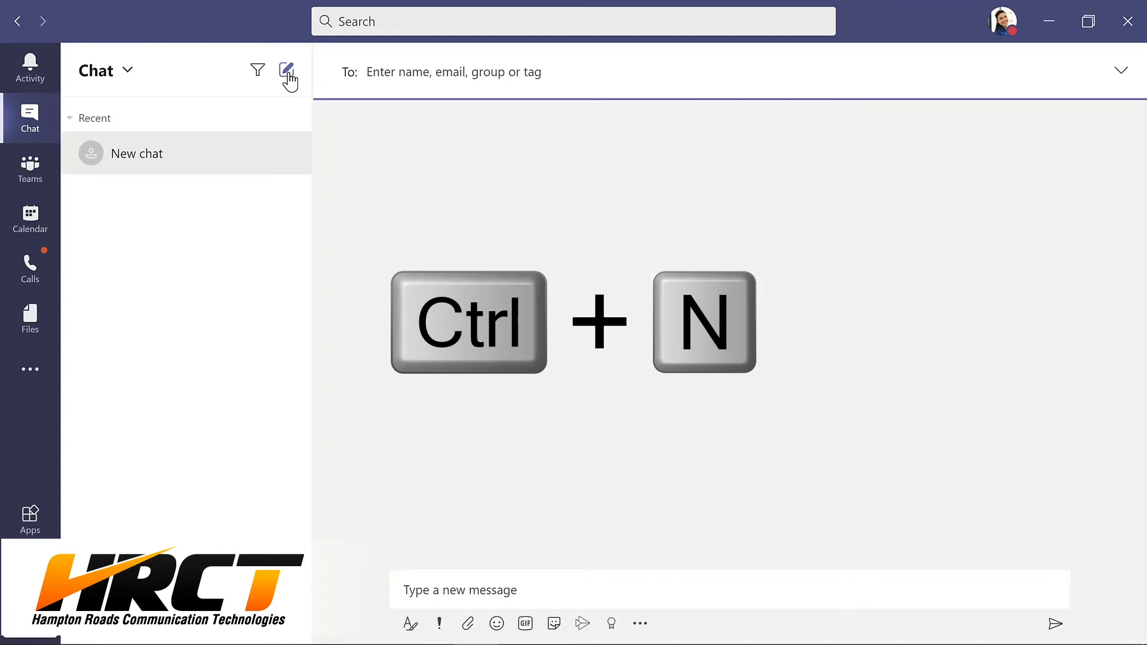
type("all")
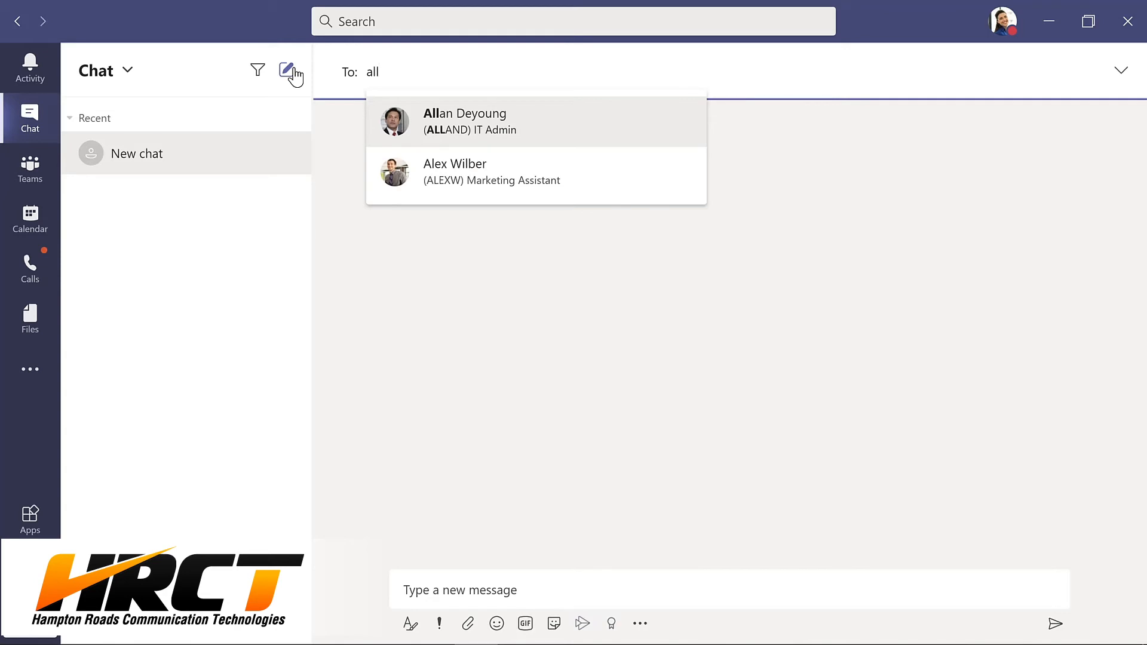
key("Return")
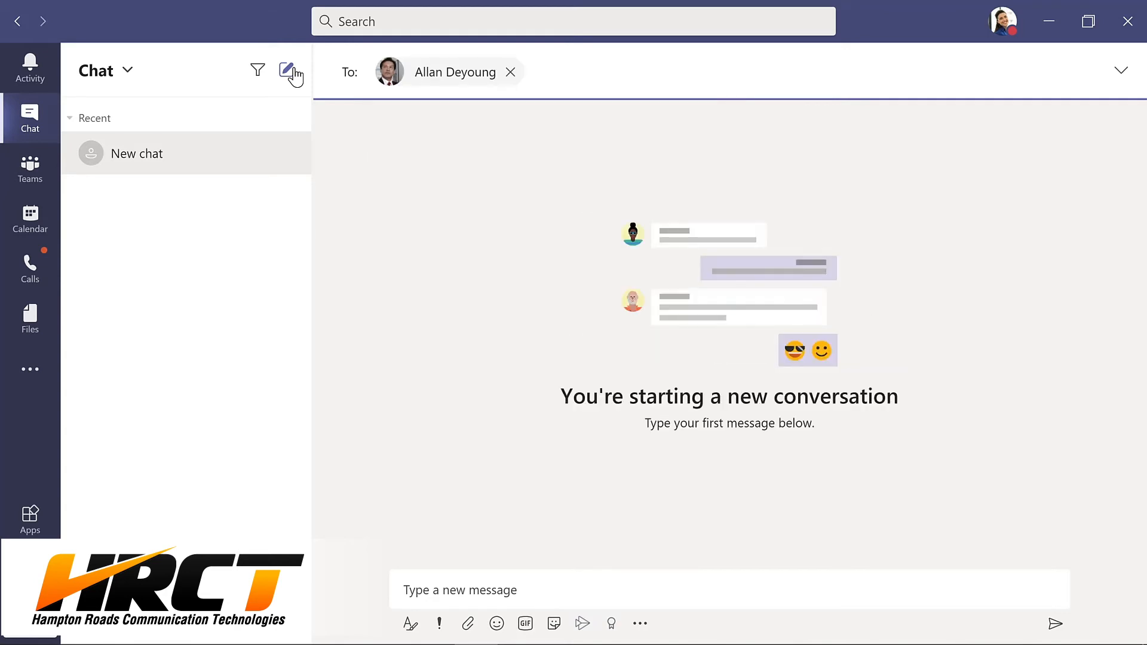
left_click(460, 582)
type("What's the update on the new laptops for my project team?")
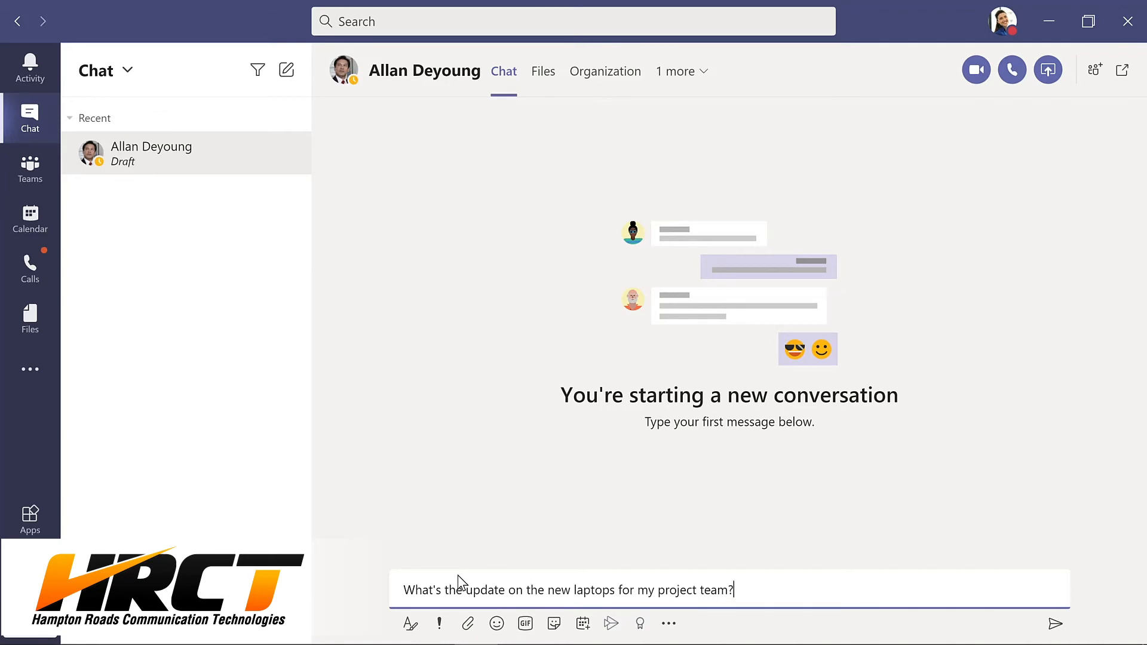
key("Return")
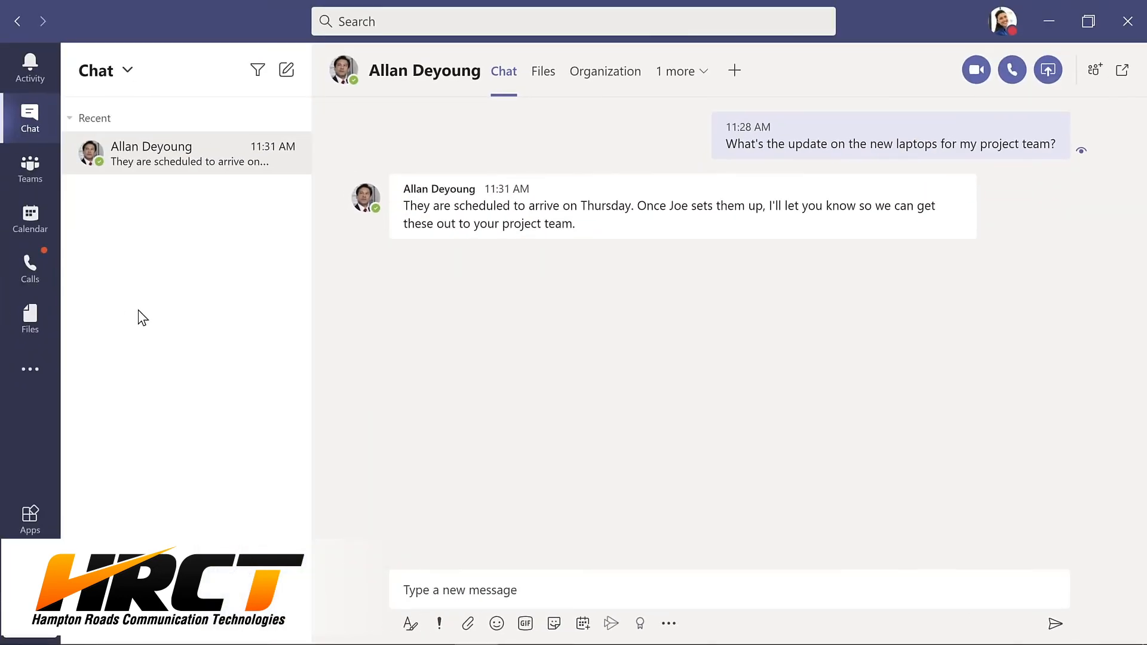
Reply in the IT Admin chat with a celebratory "yay" GIF and the message "Thanks so much!"
left_click(525, 624)
type("yay")
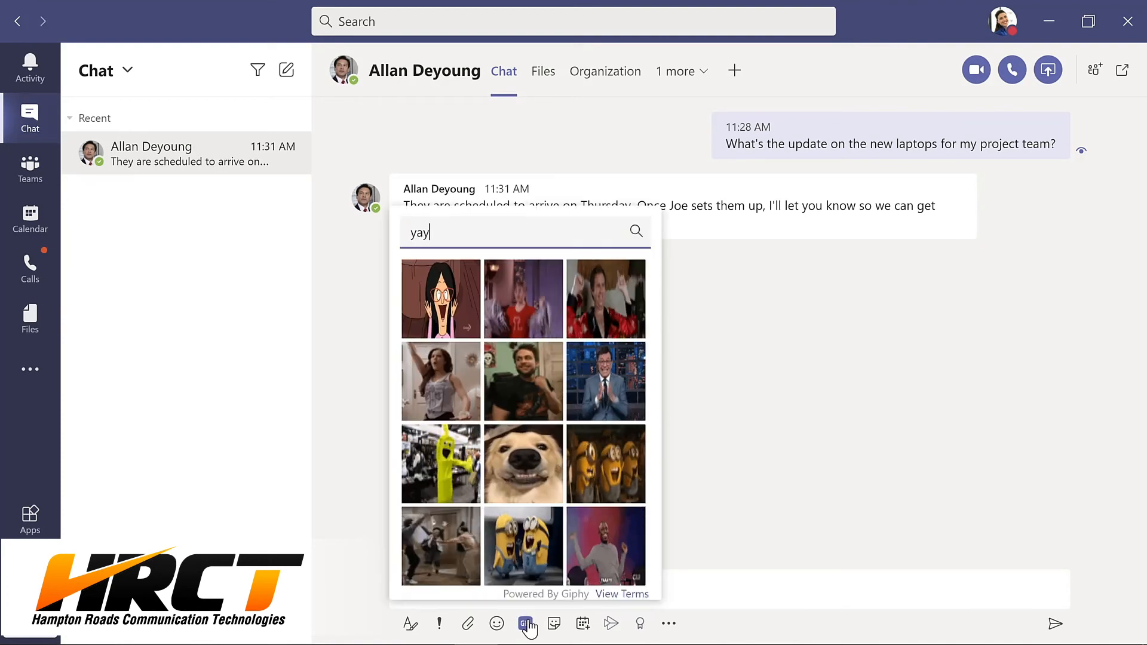
left_click(437, 546)
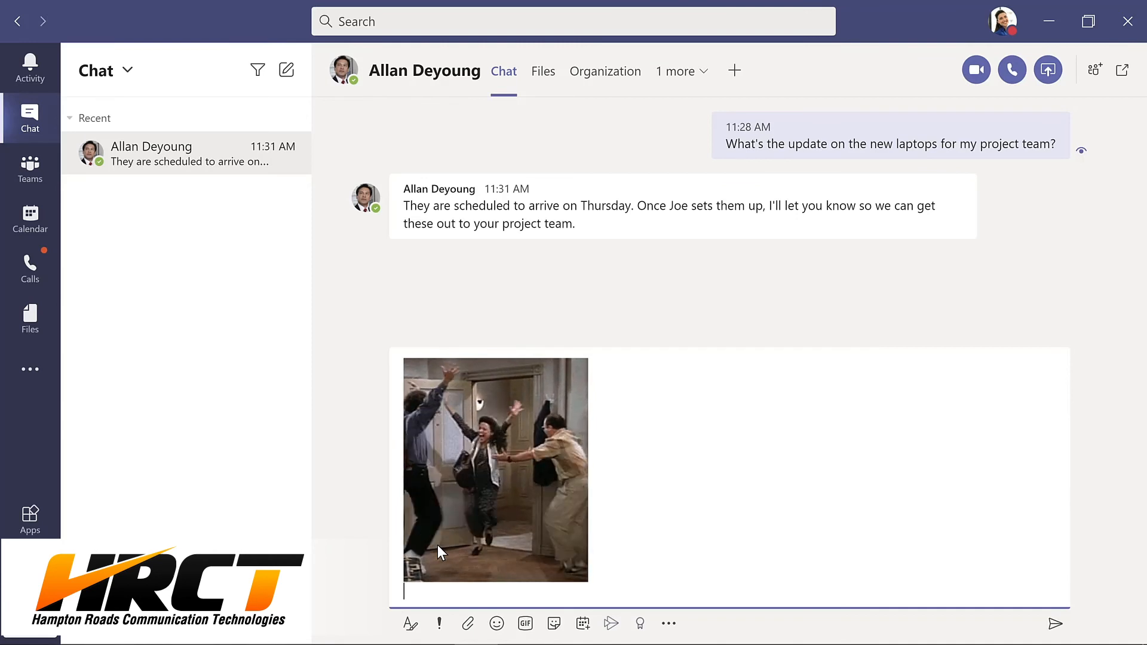
type("Thanks")
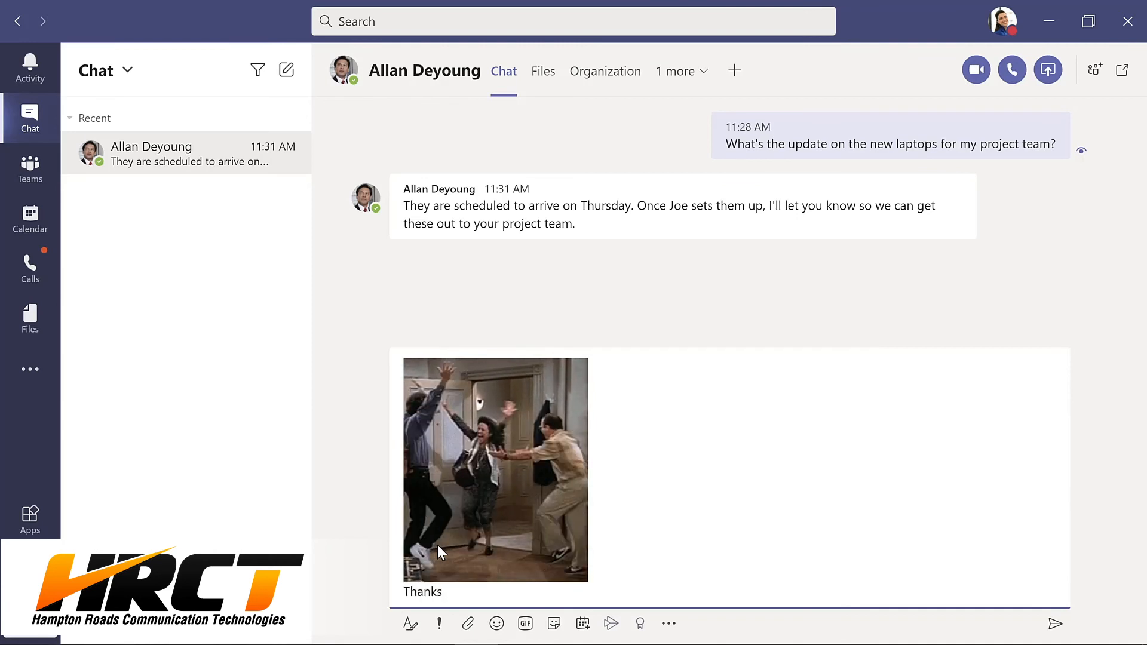
type(" so muc")
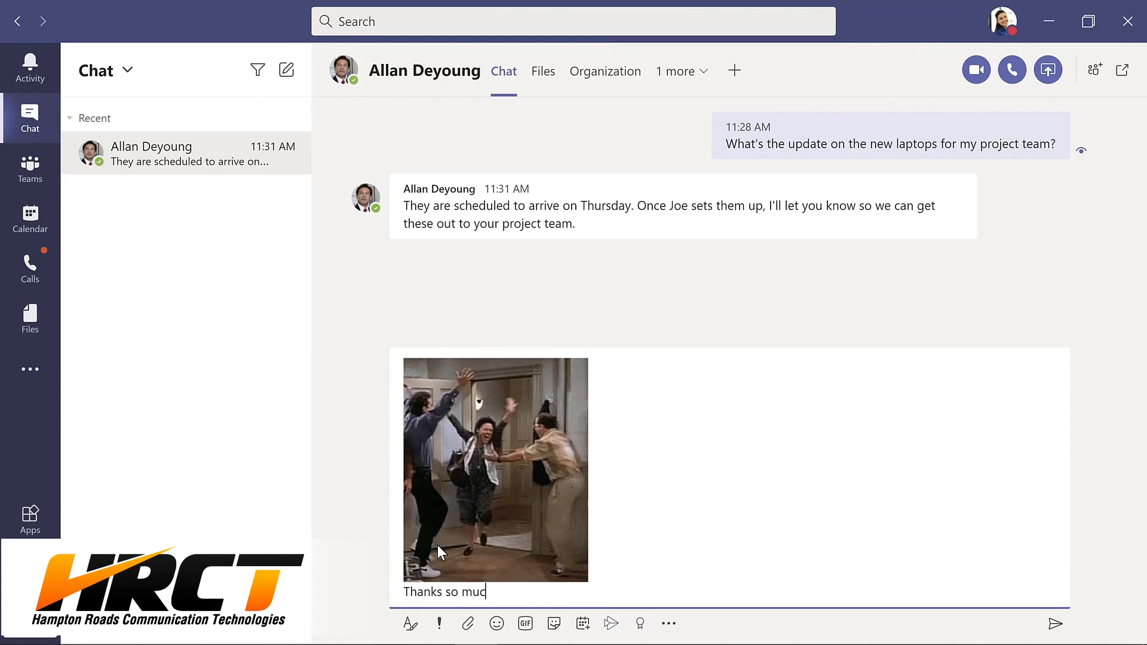
type("h!")
key("Return")
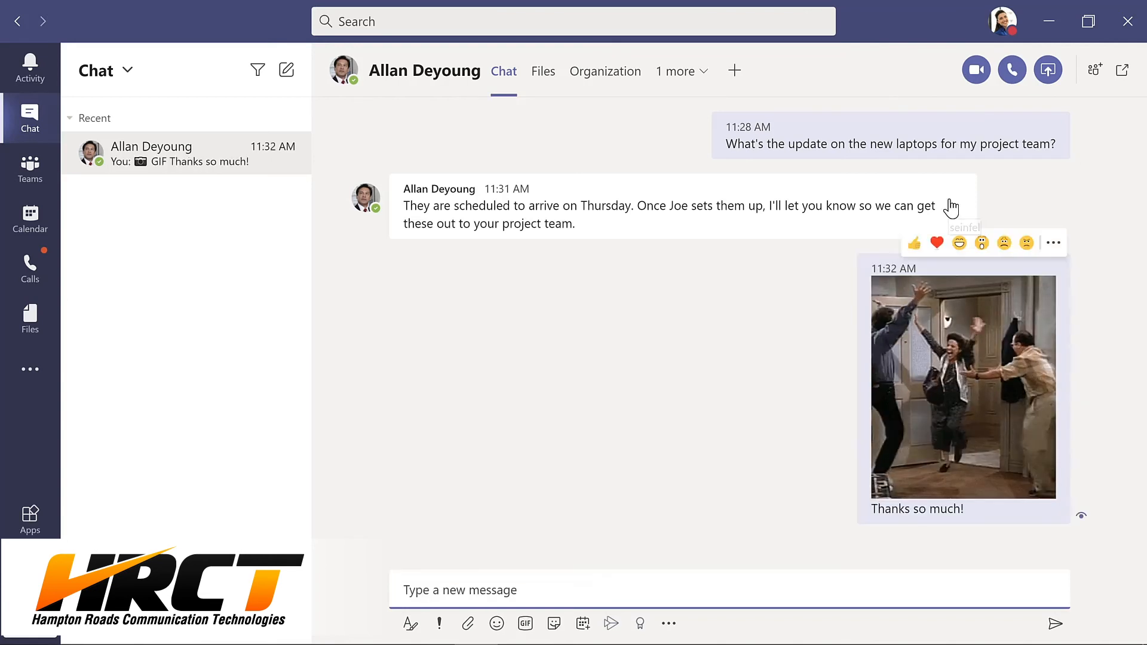
Add a laugh reaction to the IT Admin's reply about the laptops and pin this chat in the chat list
mouse_move(940, 202)
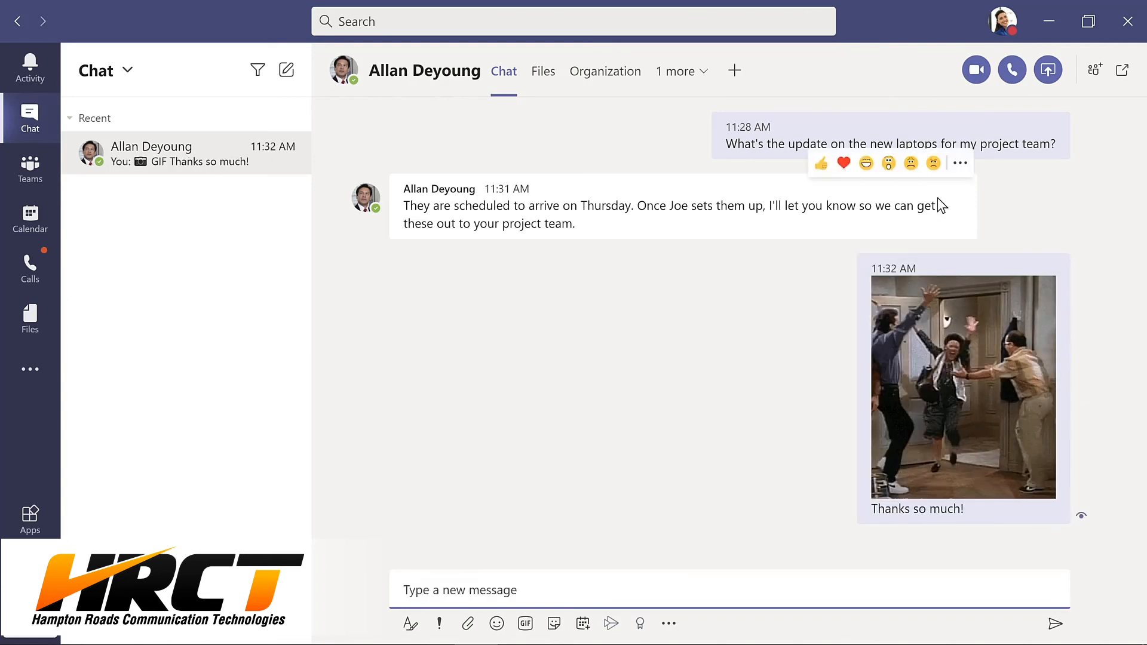
left_click(865, 164)
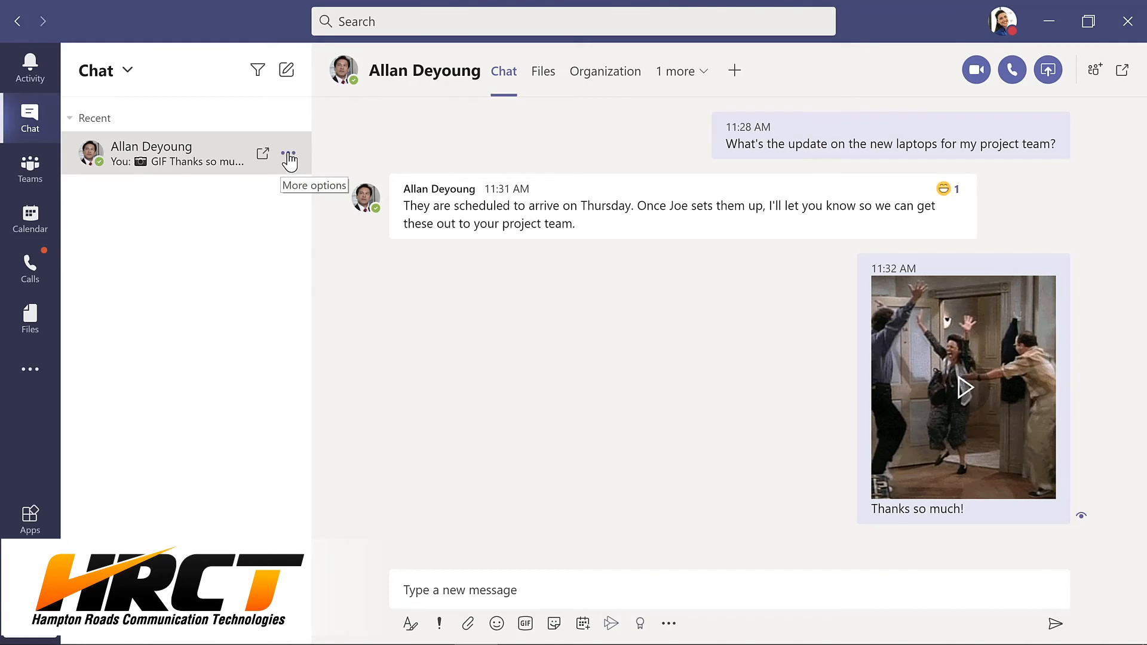
left_click(289, 156)
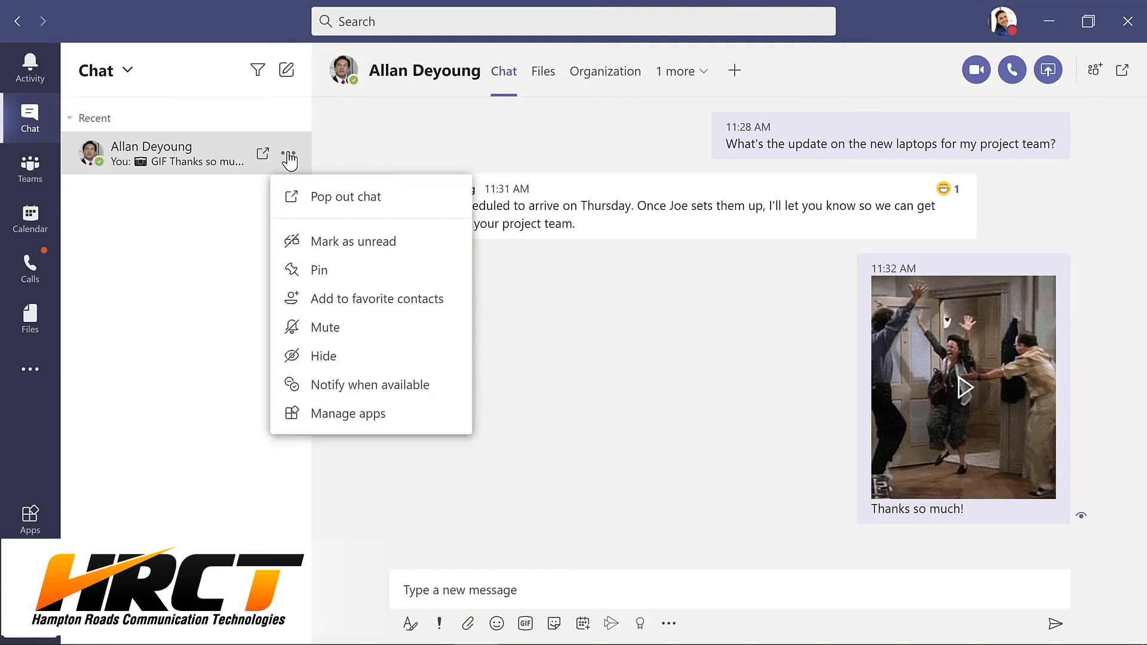
left_click(313, 272)
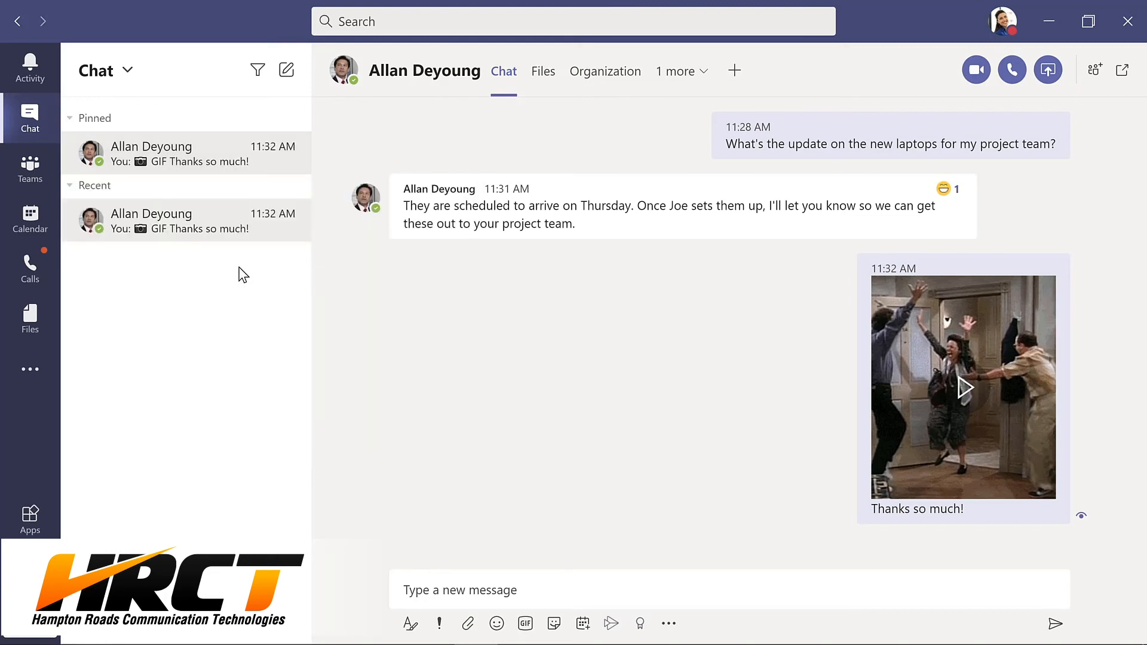
Open the calendar, view it in Week layout and return it to the Work week layout
left_click(31, 218)
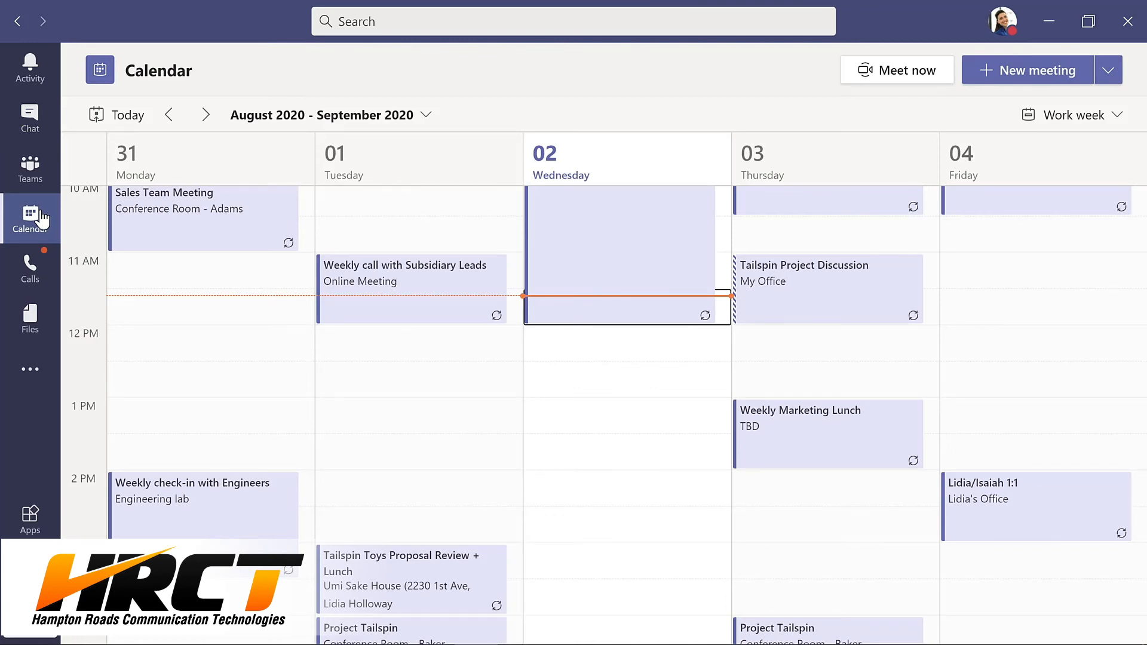
left_click(1114, 123)
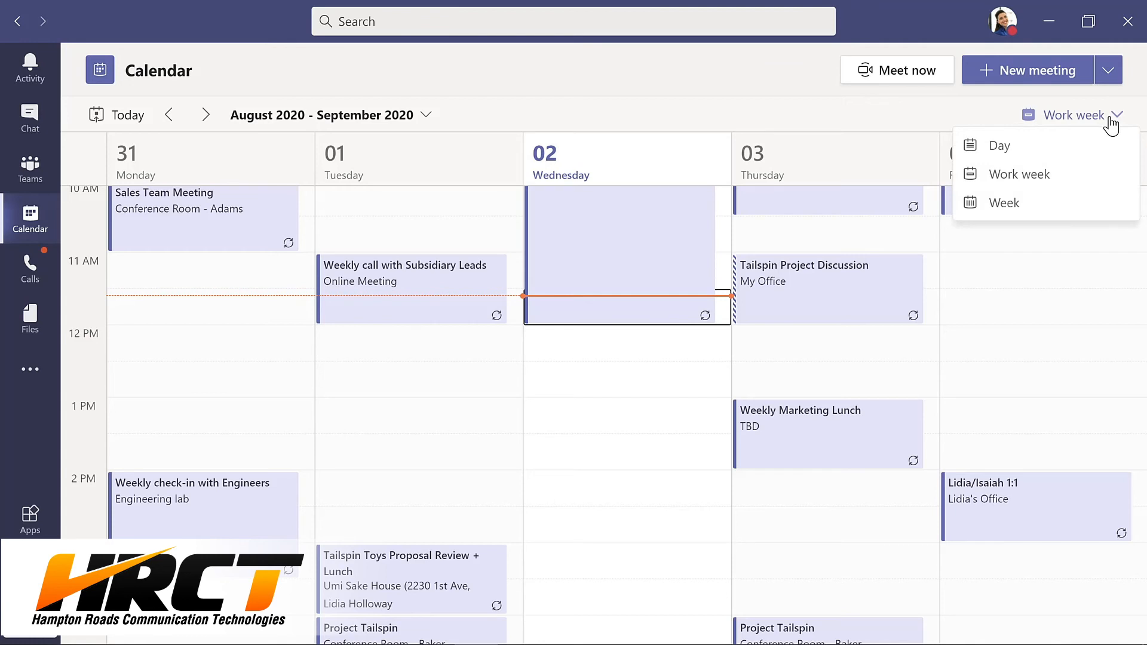
left_click(1029, 206)
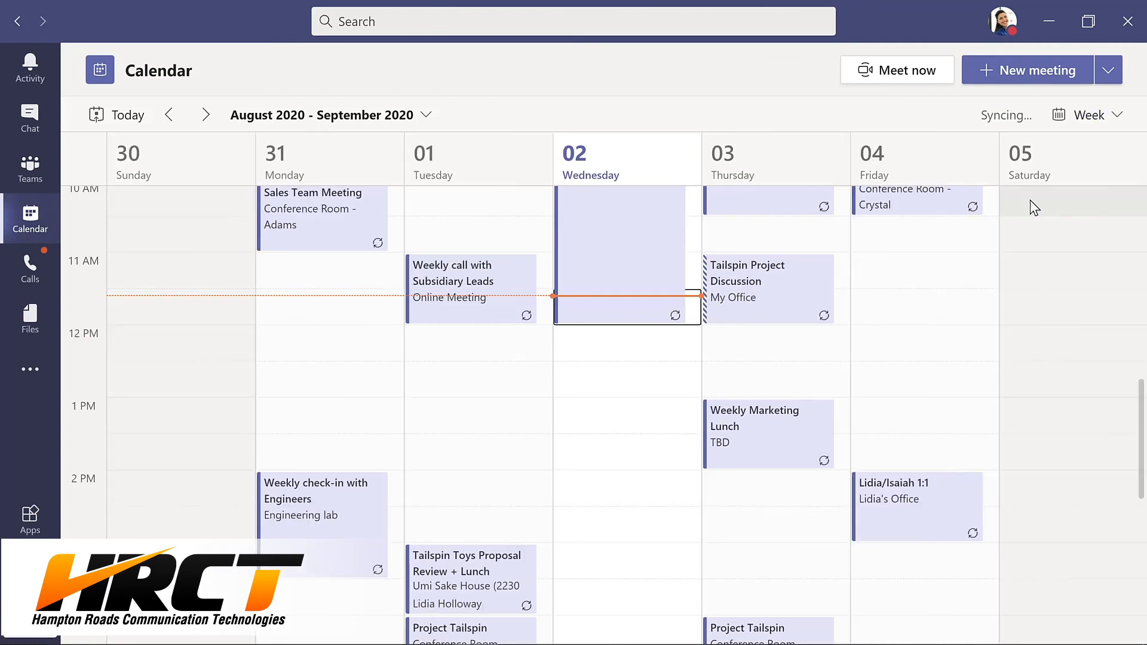
left_click(1113, 116)
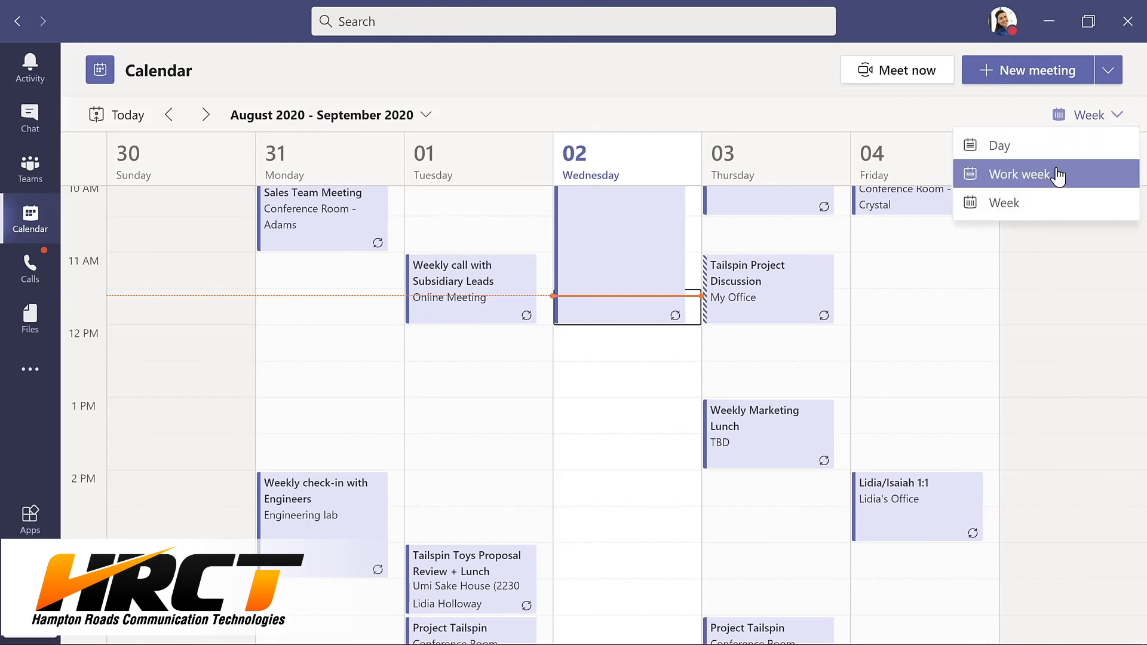
left_click(1058, 175)
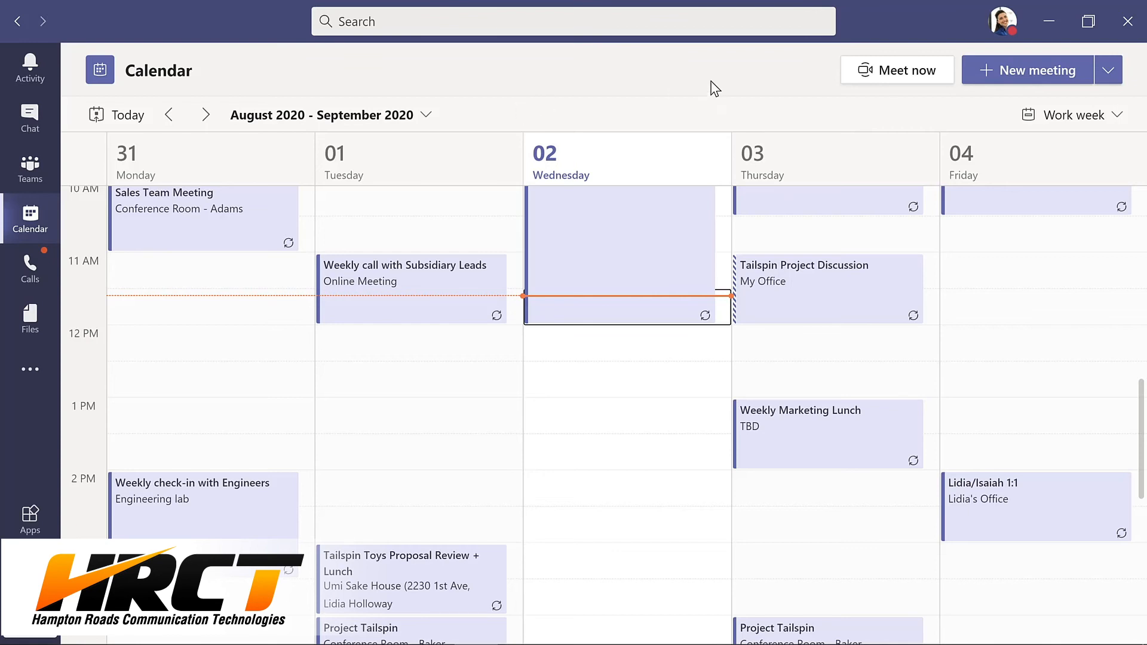
Create a new meeting titled "Evergreen Design Meeting" and add the four project colleagues as required attendees
left_click(1014, 68)
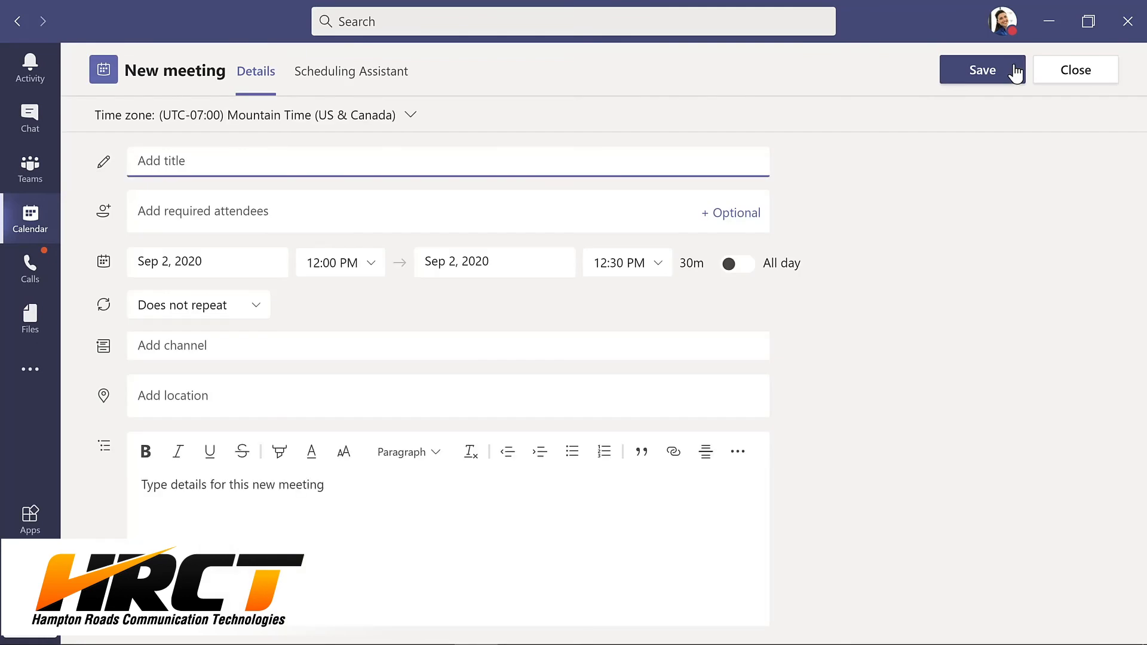
type("Evergreen Design Meeting")
left_click(282, 210)
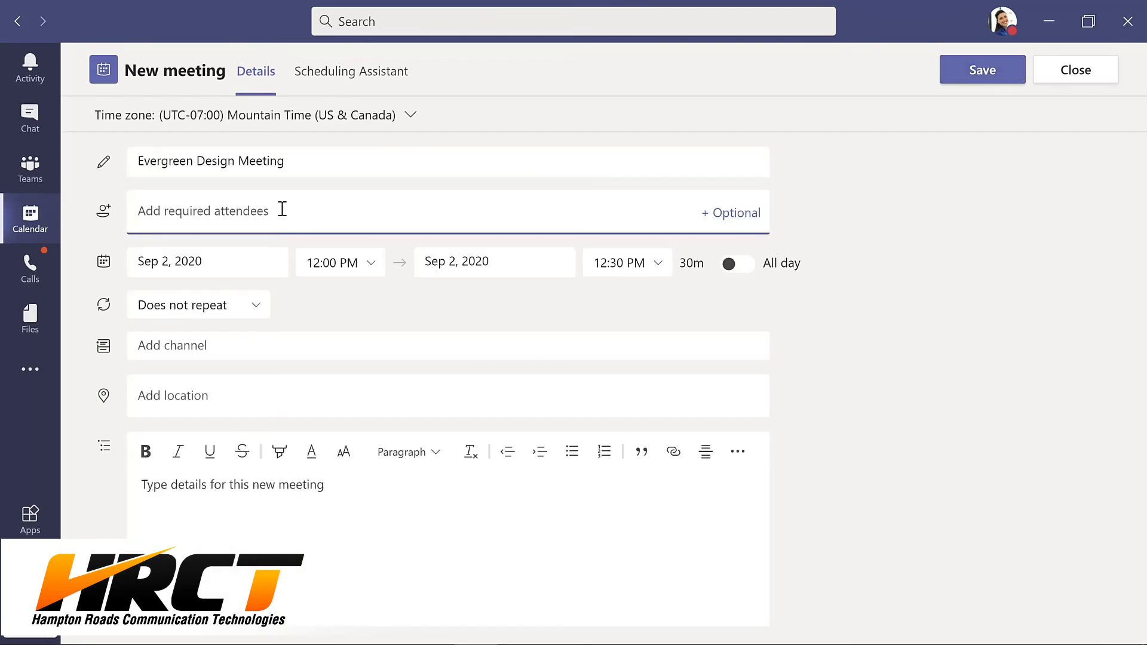
type("lynn")
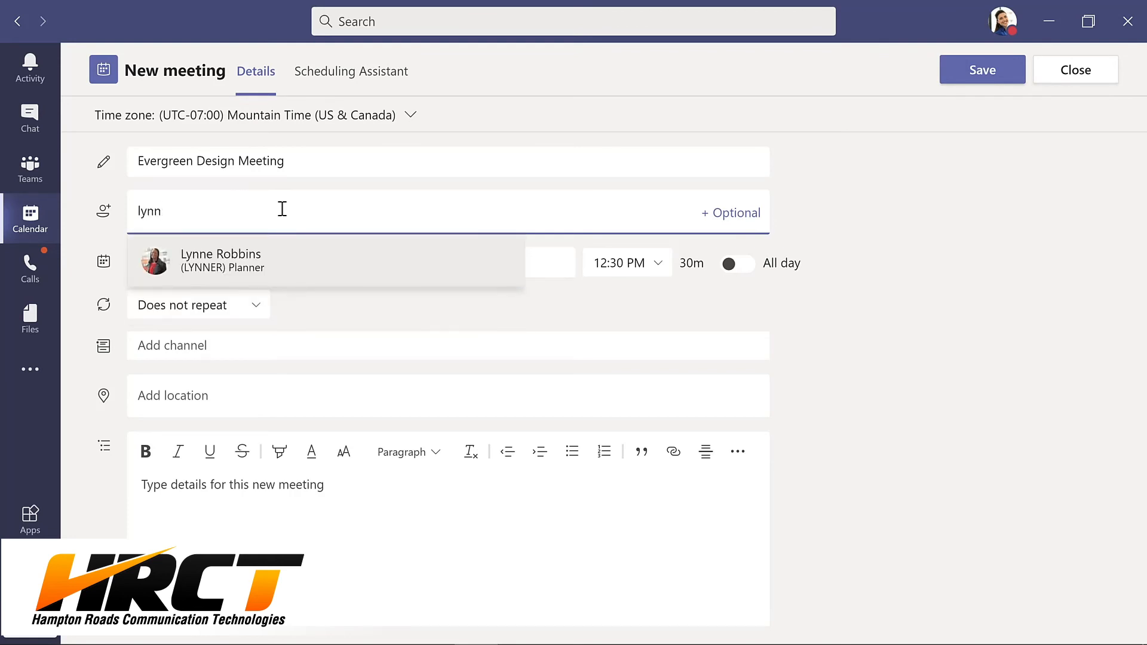
key("Return")
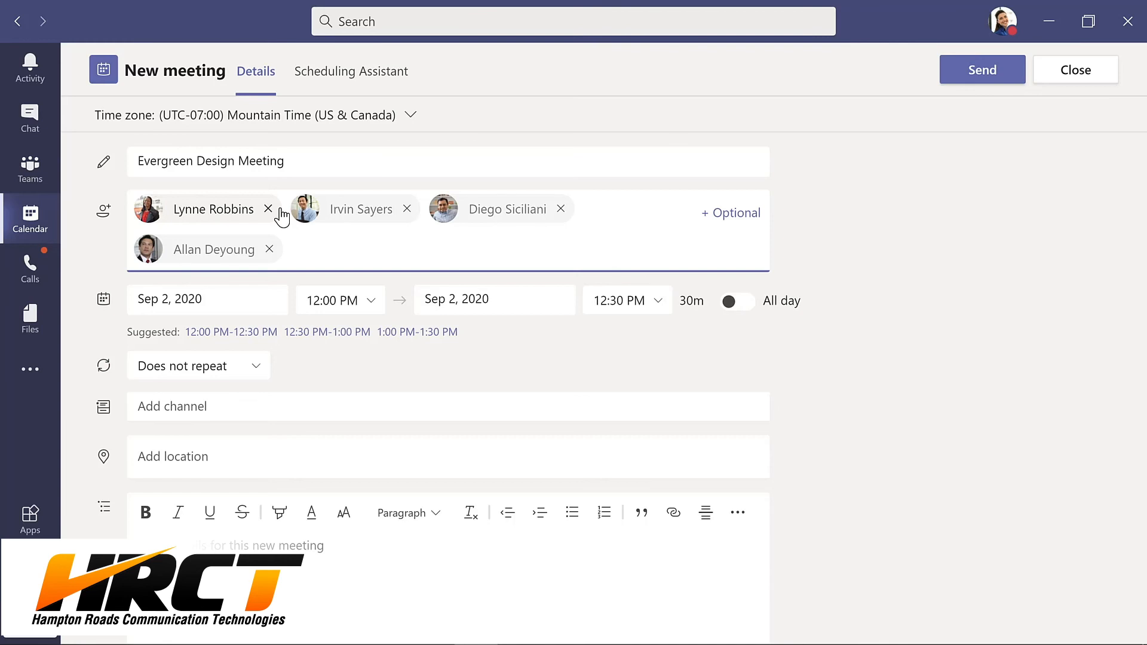
Set the meeting date to Sep 8, 2020 and extend its end to 1:00 PM in the Scheduling Assistant
left_click(242, 294)
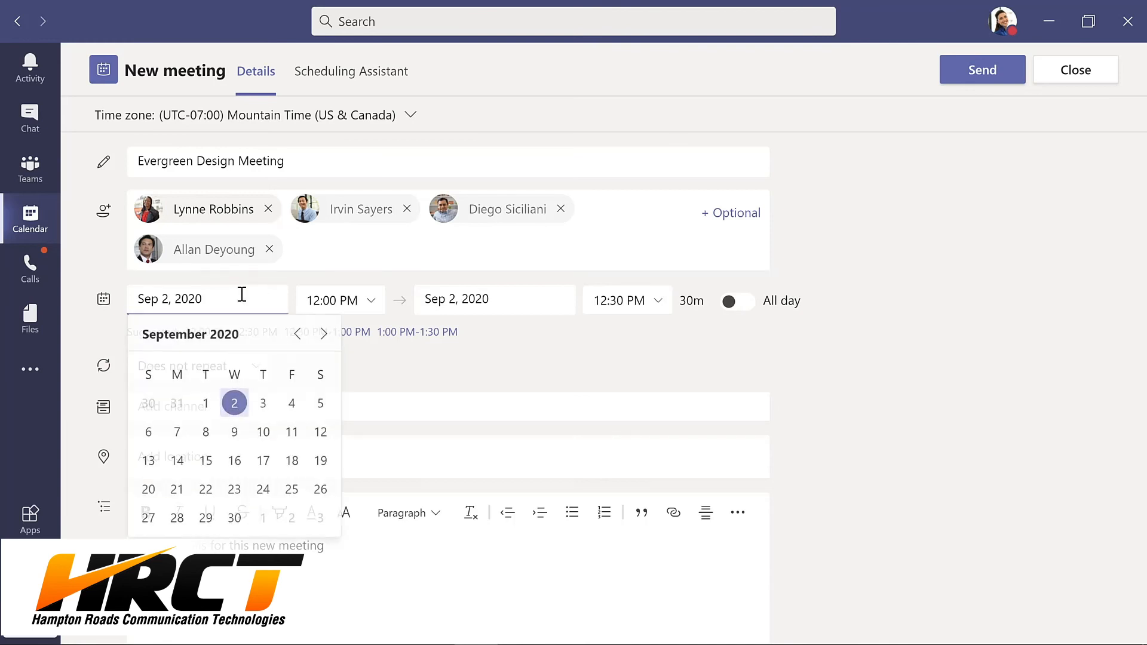
left_click(206, 432)
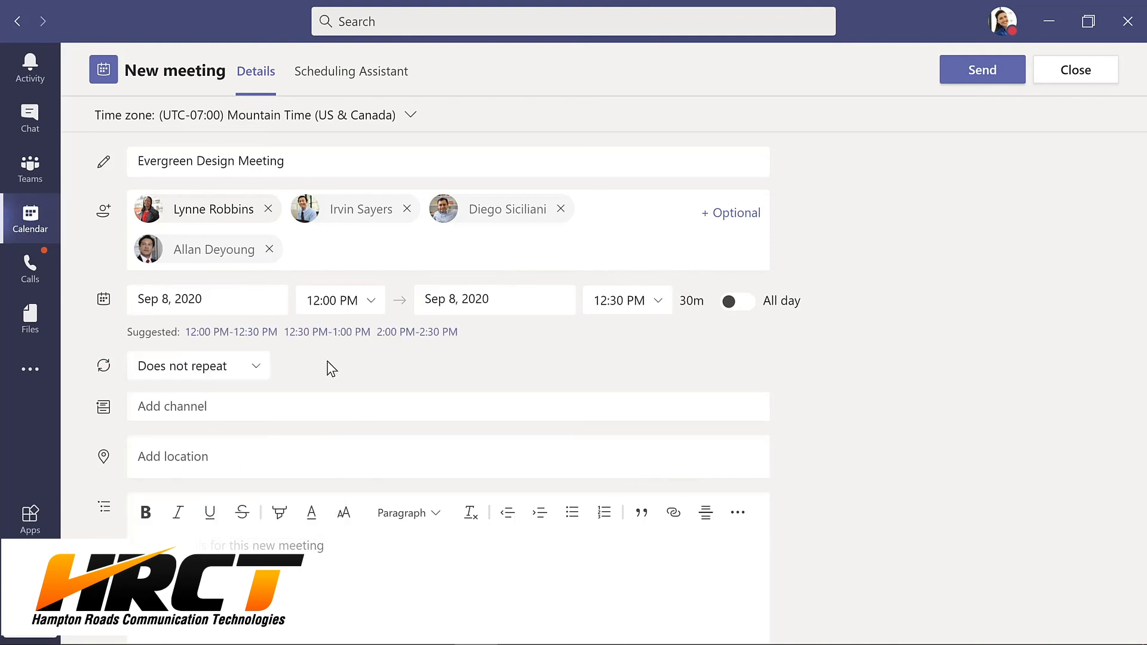
left_click(336, 76)
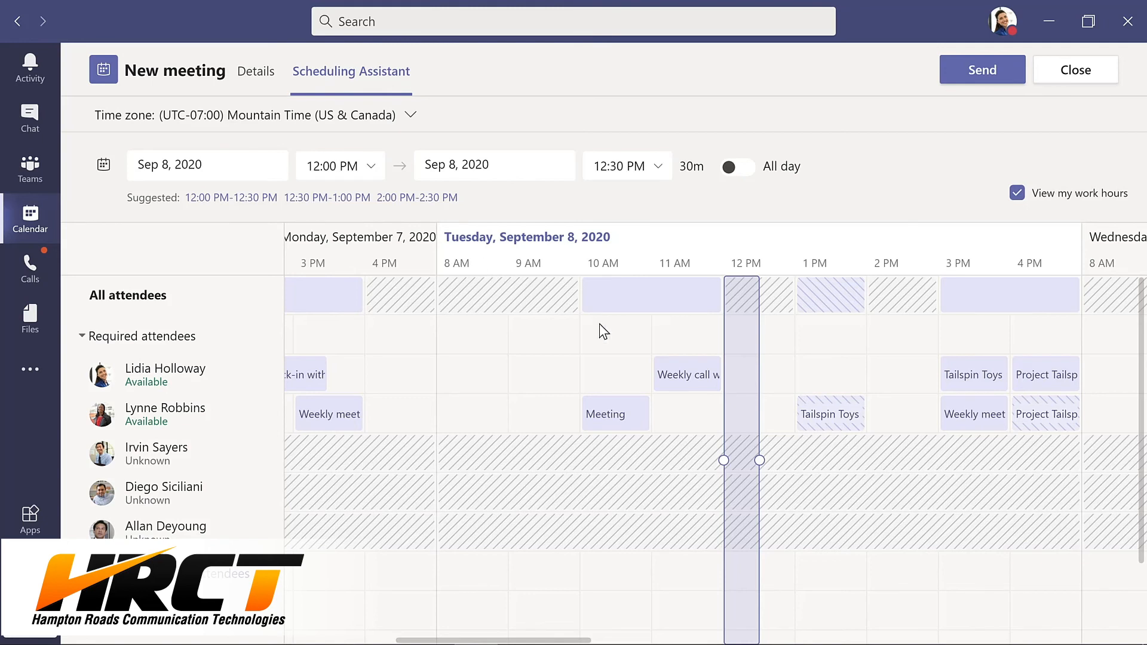
left_click_drag(760, 460, 799, 461)
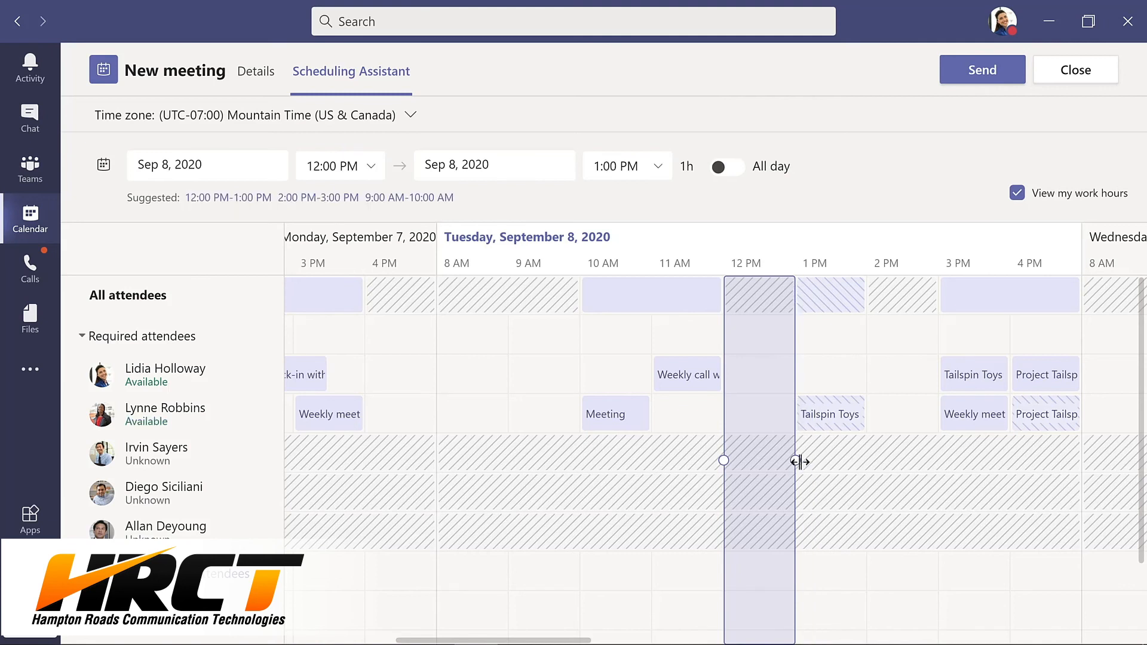
Add the Evergreen Project Team's Design channel and the details "Kickoff meeting for design team" to the meeting, and send the invitation
left_click(256, 73)
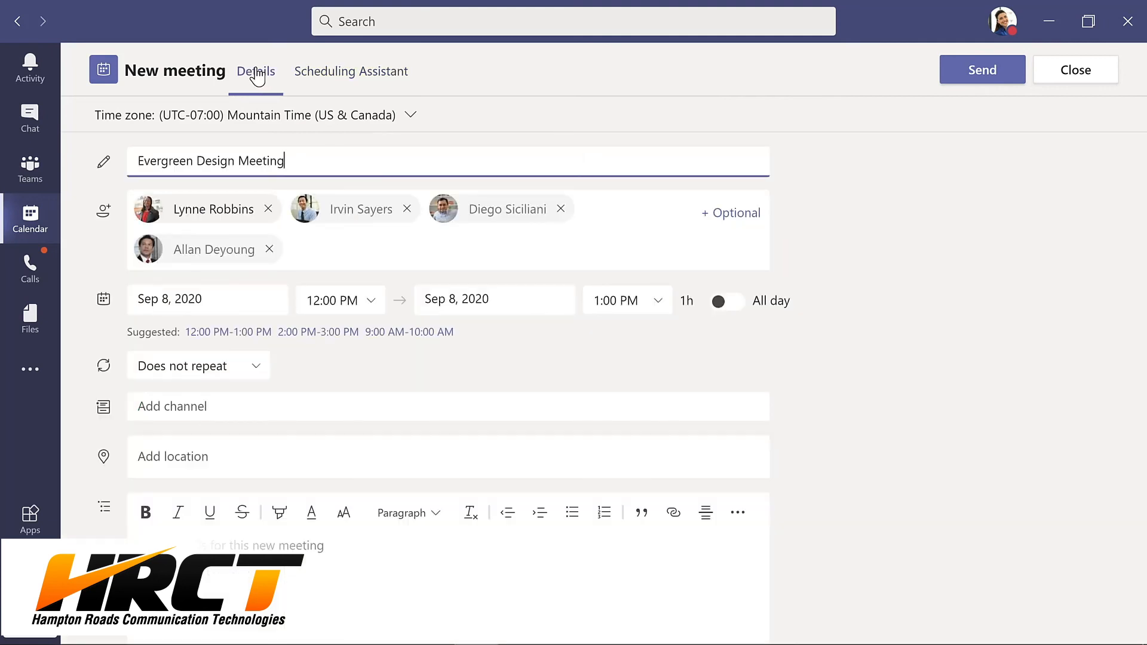
left_click(268, 407)
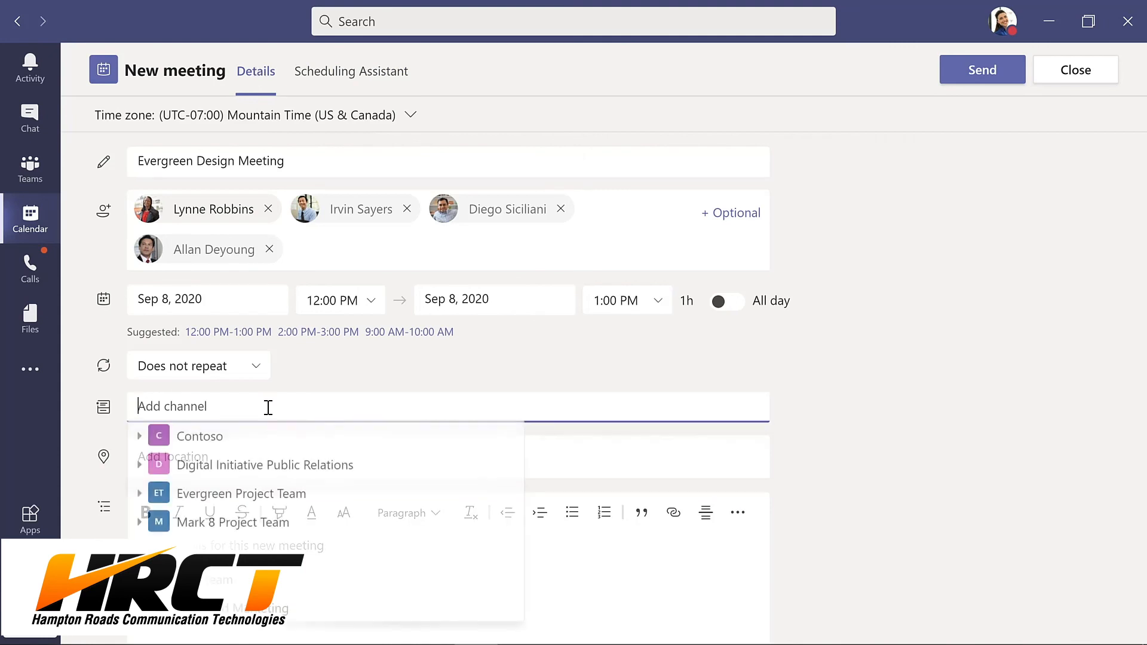
left_click(139, 496)
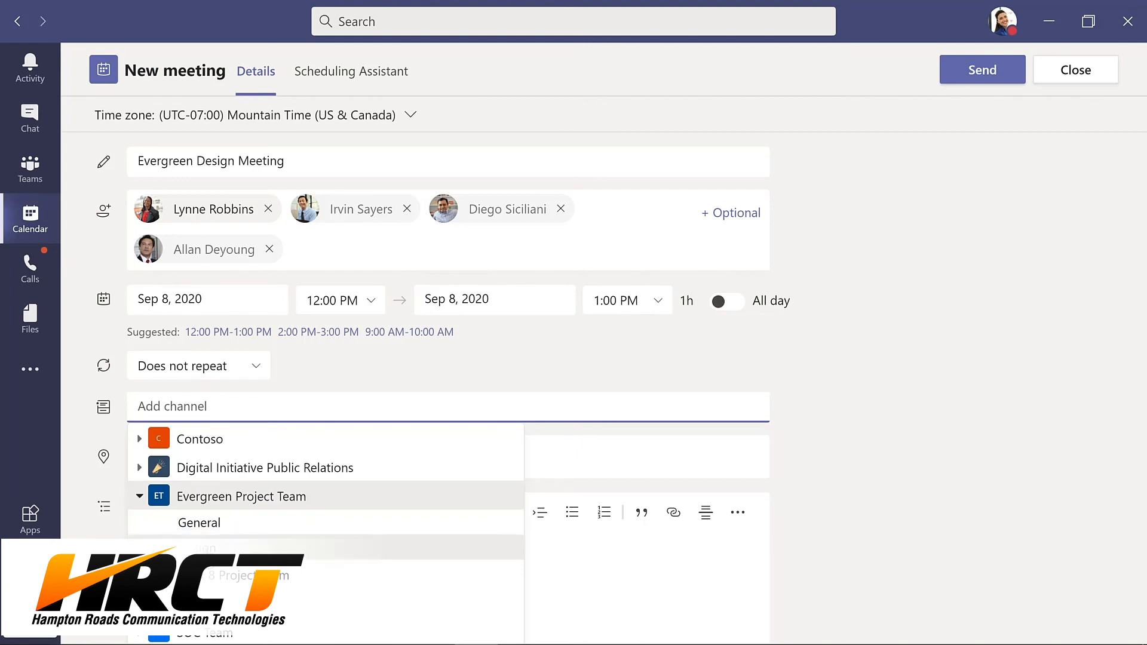
left_click(149, 550)
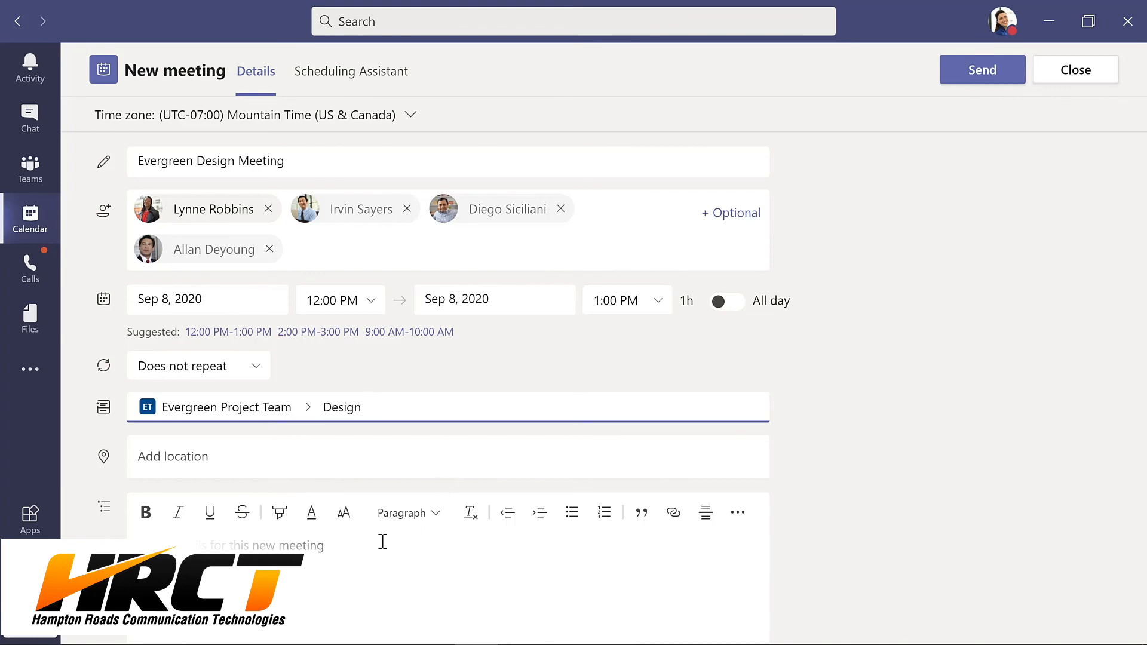
left_click(316, 545)
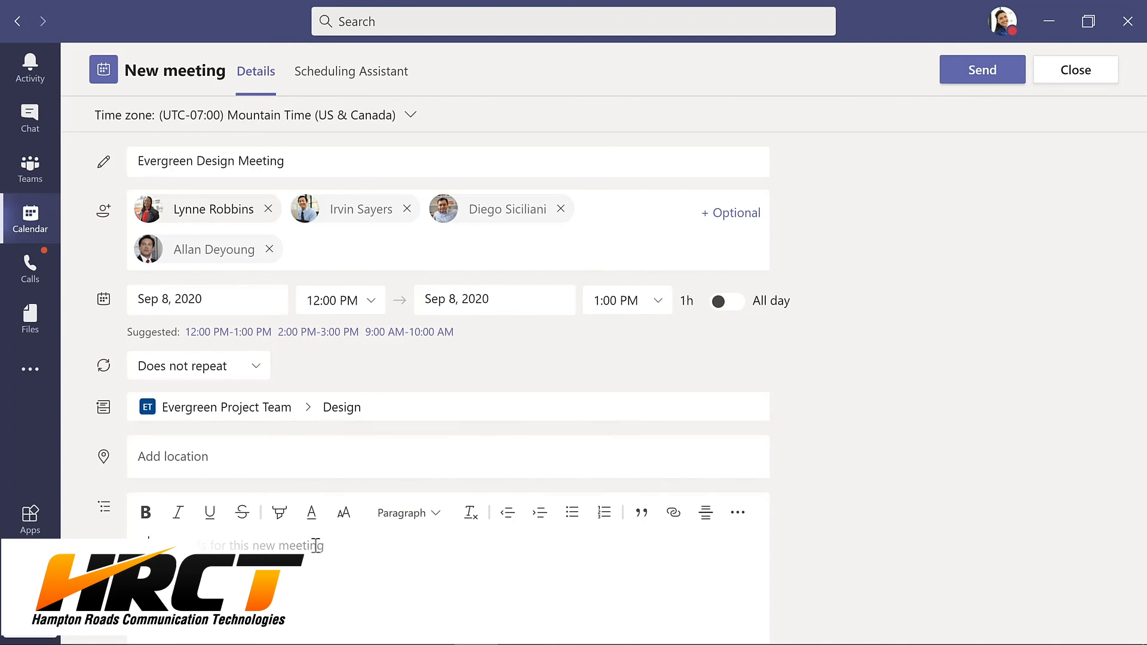
type("Kickoff meeting for design team")
left_click(973, 73)
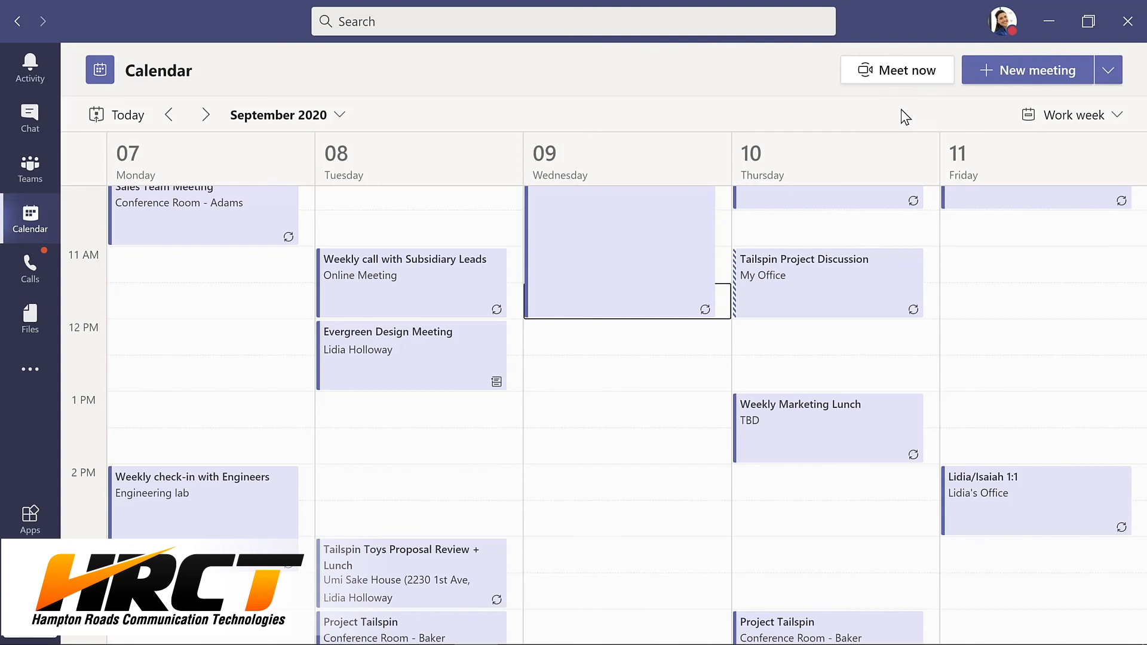
Start an instant meeting in the Design channel named "Updates to planning document" and open its further actions
left_click(33, 172)
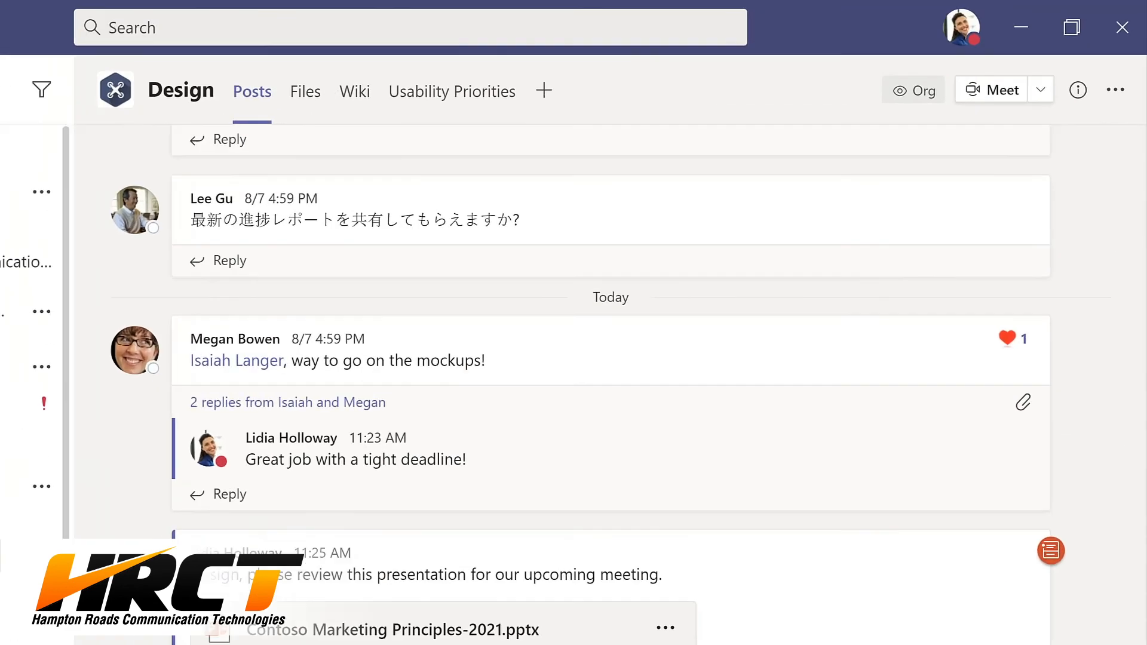
left_click(1064, 70)
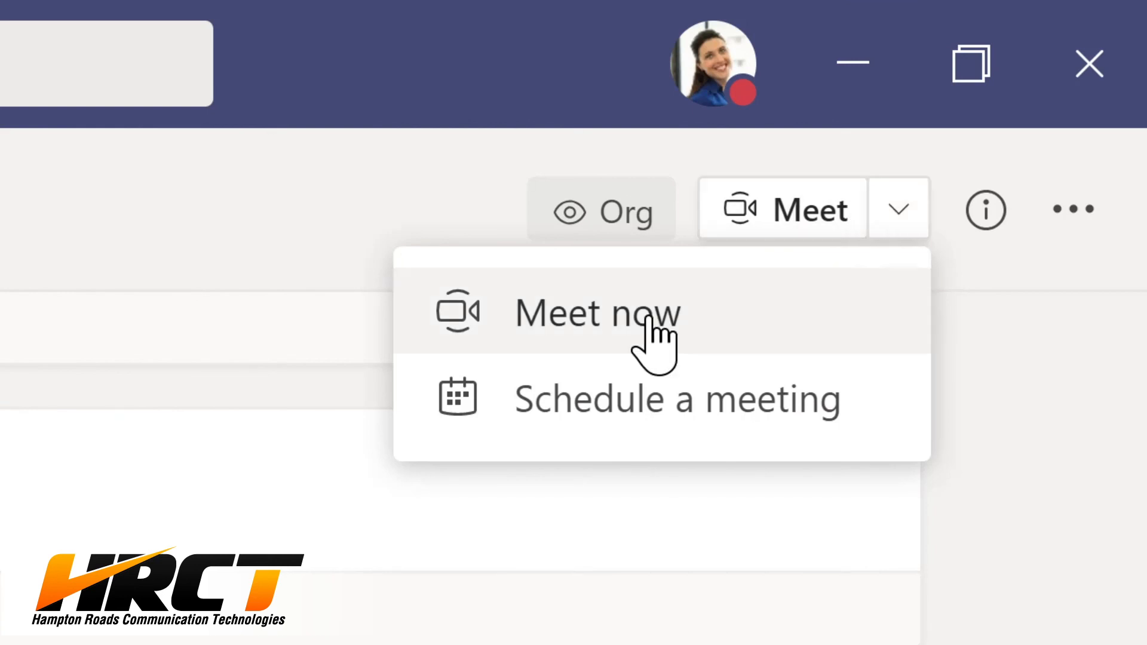
left_click(606, 315)
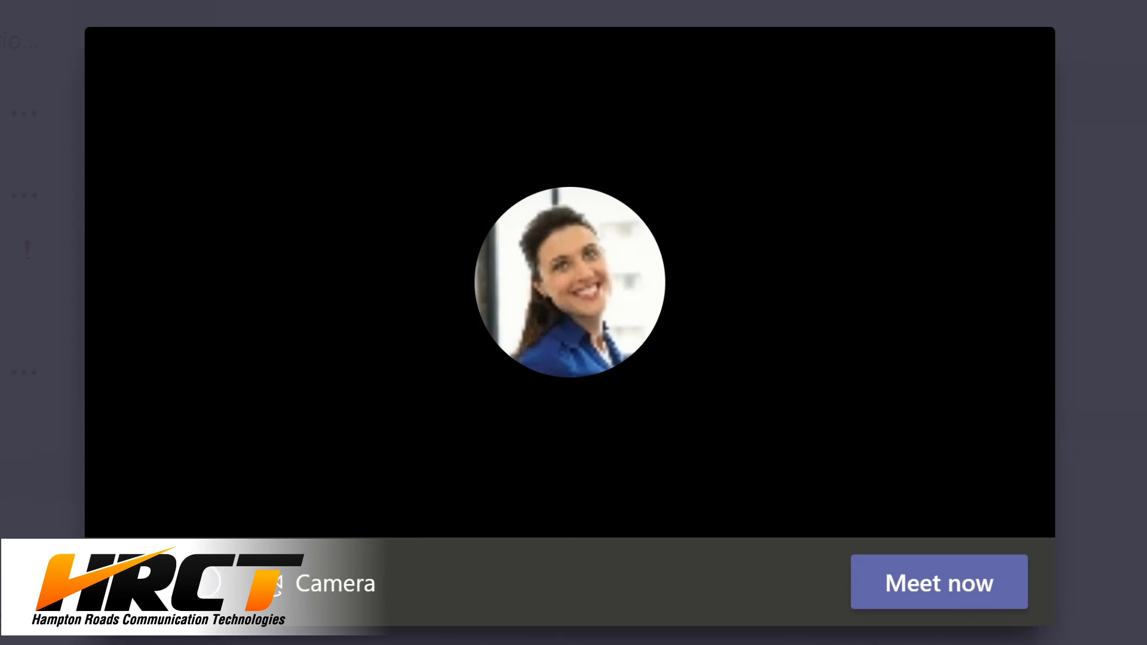
type("Updates")
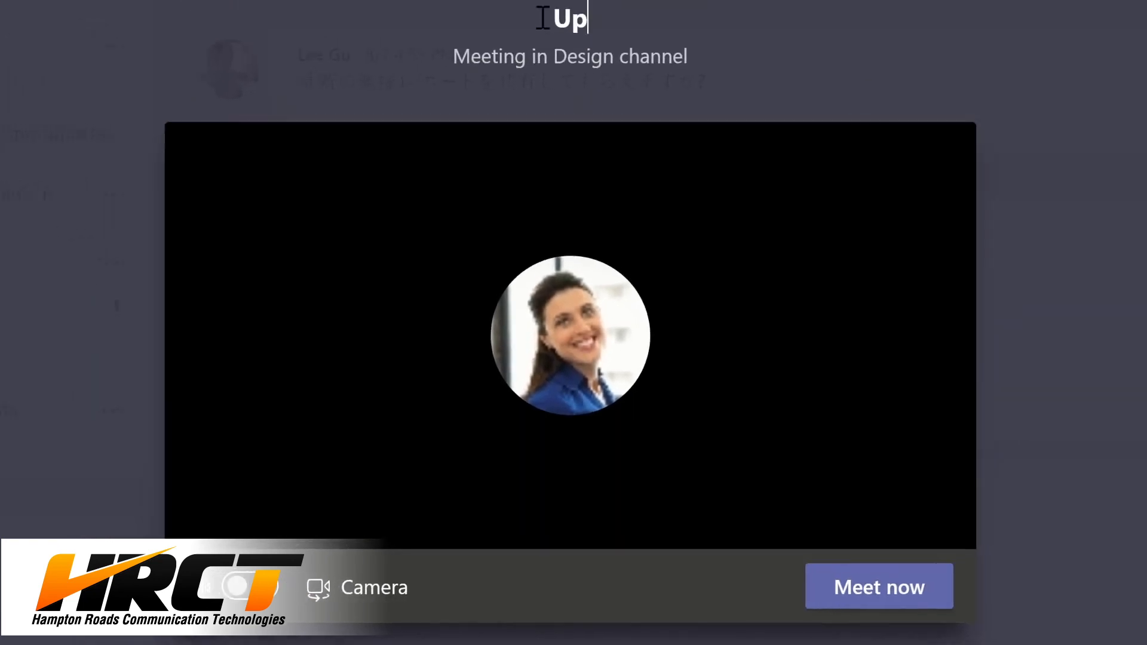
type(" to planning document")
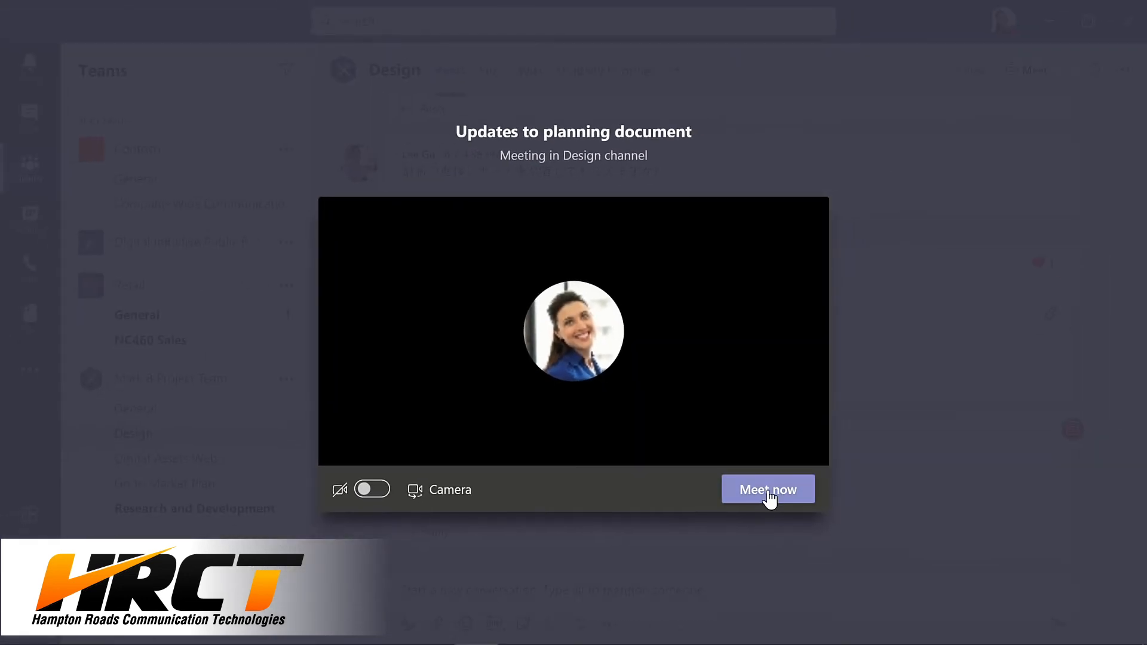
left_click(828, 561)
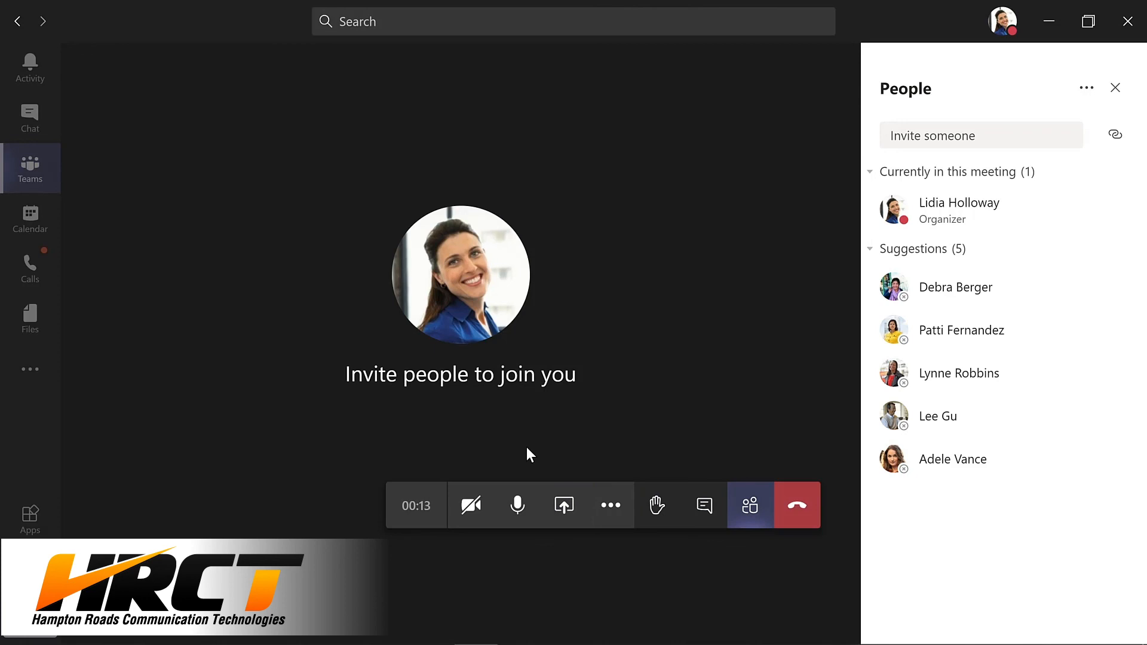
left_click(611, 508)
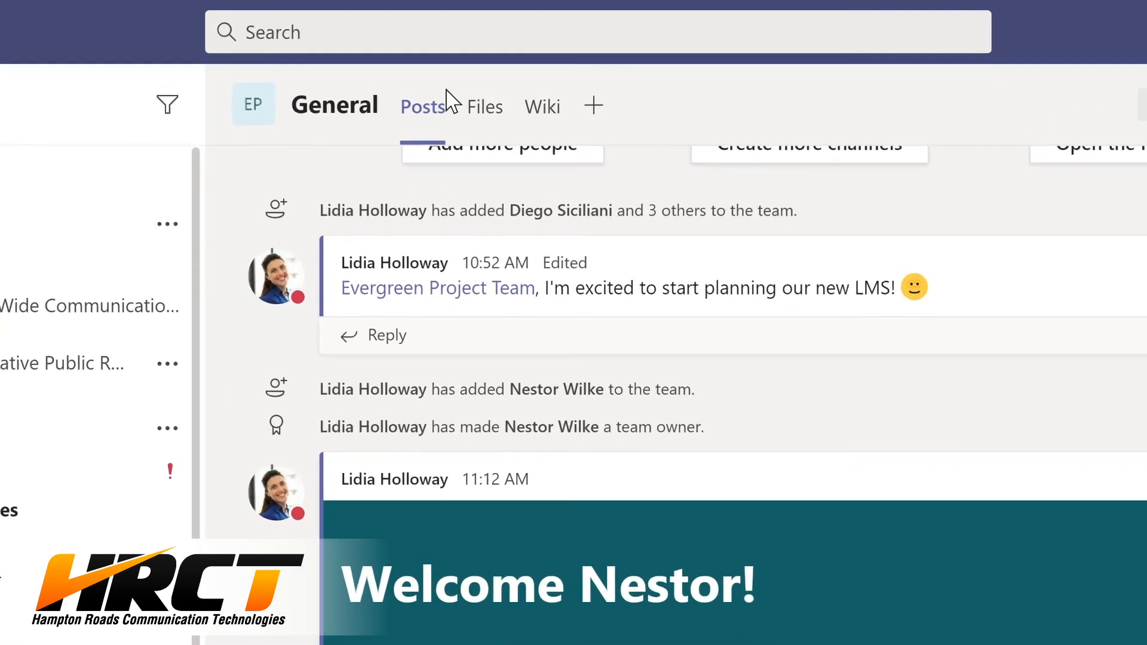
Search for "marketing" and open the message about attending a conference next month in the Sales and Marketing team's General channel
left_click(419, 26)
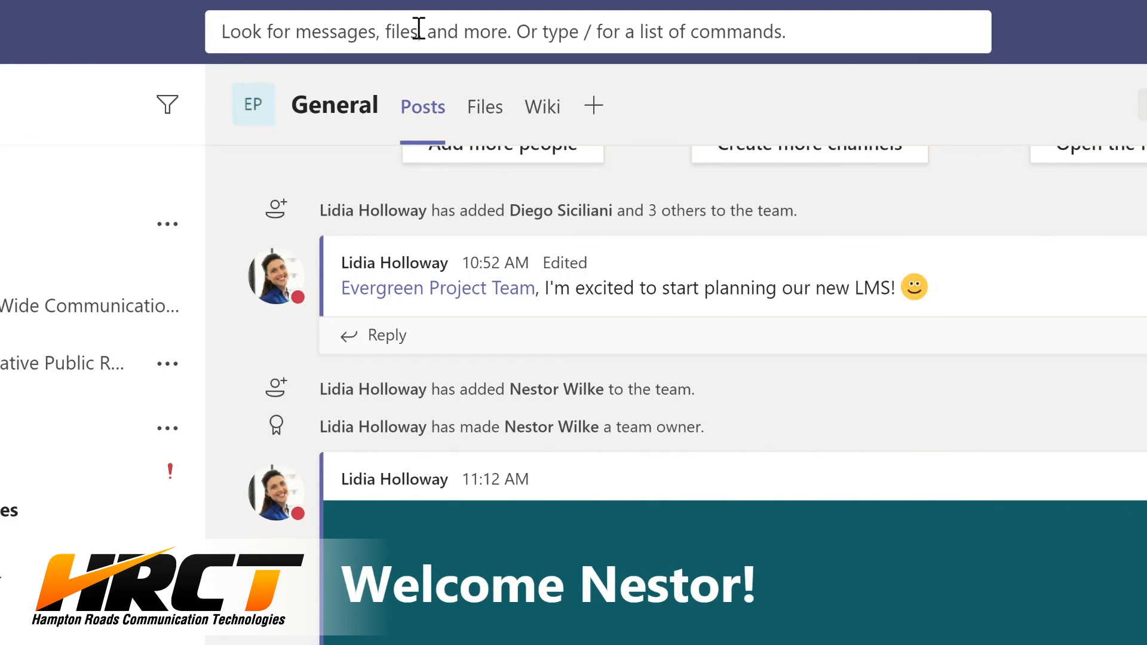
type("marketing")
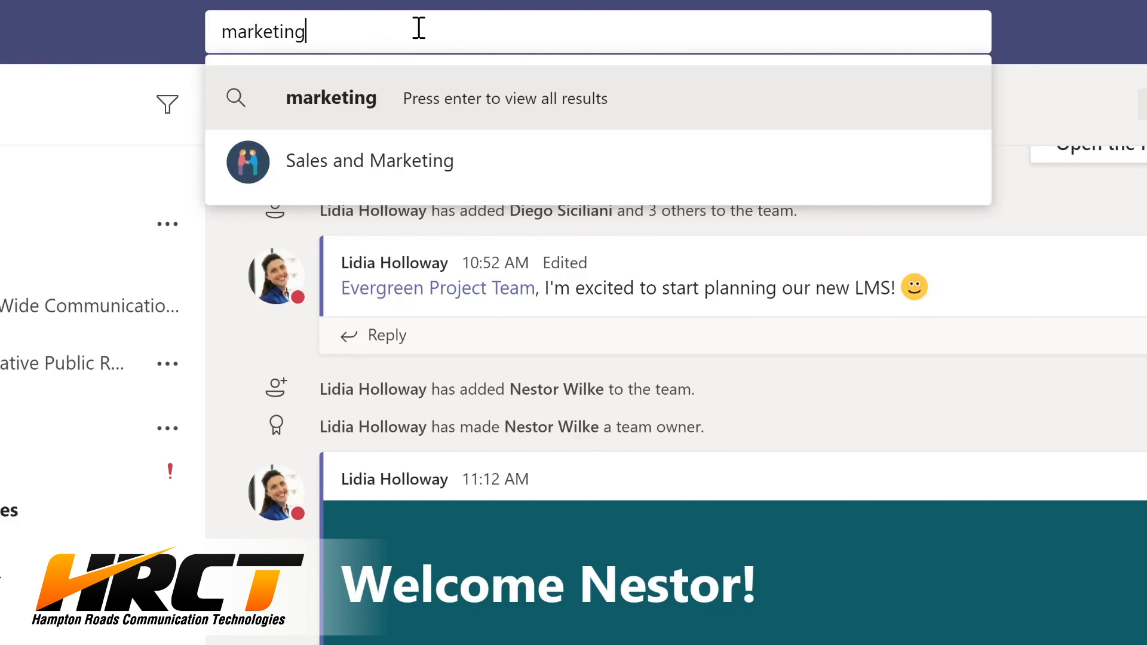
key("Return")
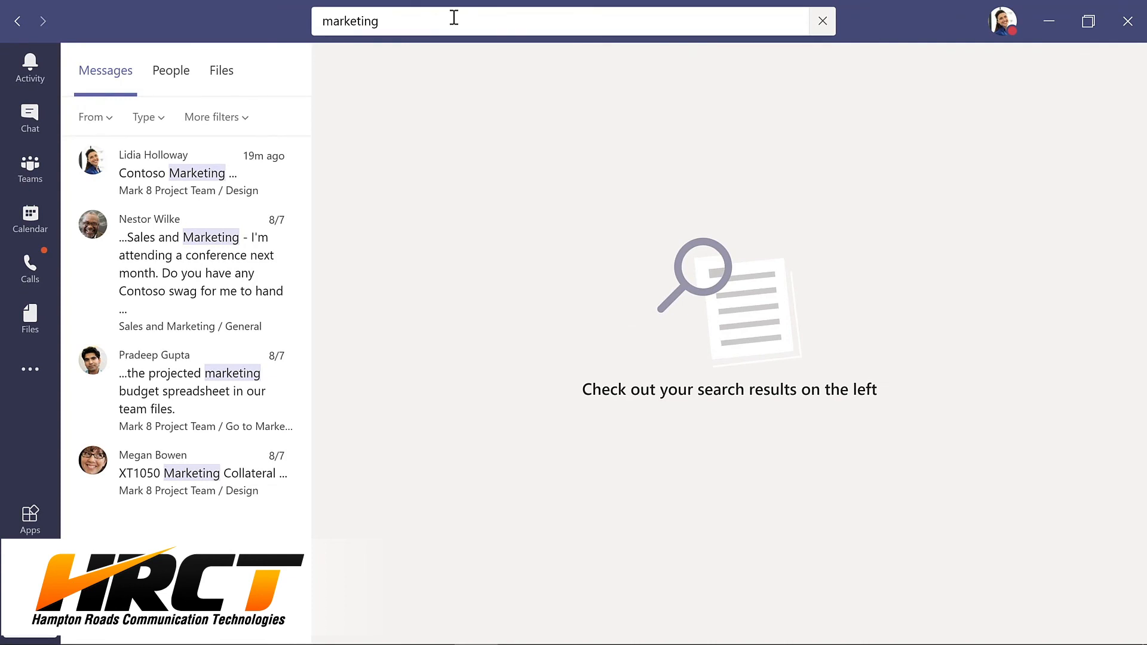
left_click(178, 261)
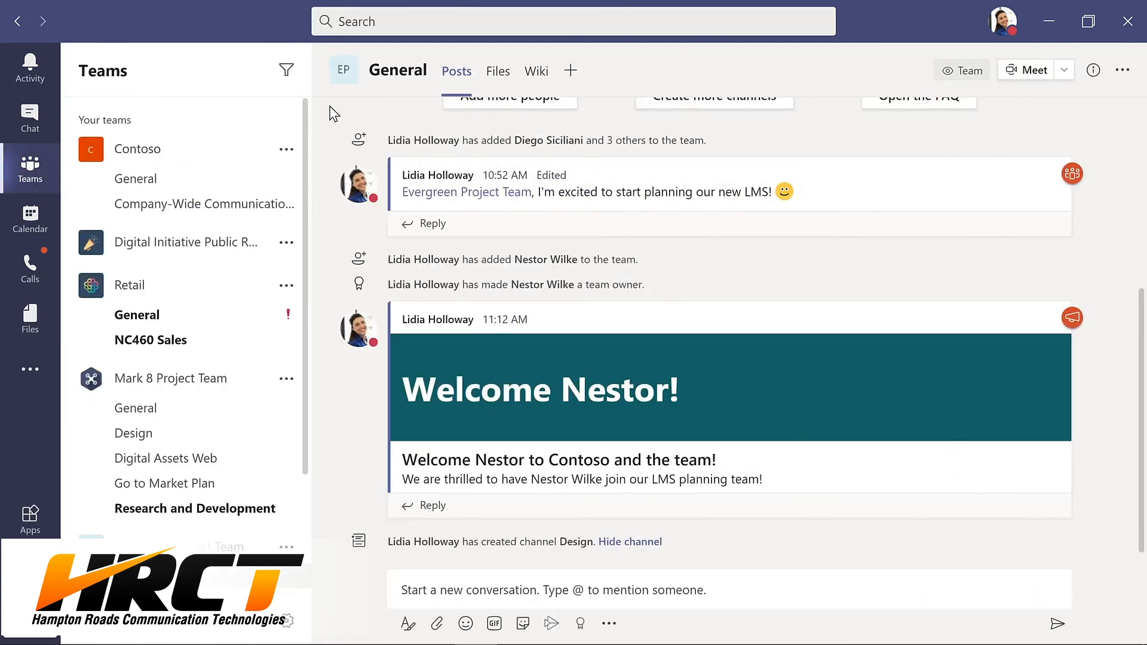
Bring up the list of slash commands for review and display the keyboard shortcuts list
left_click(391, 21)
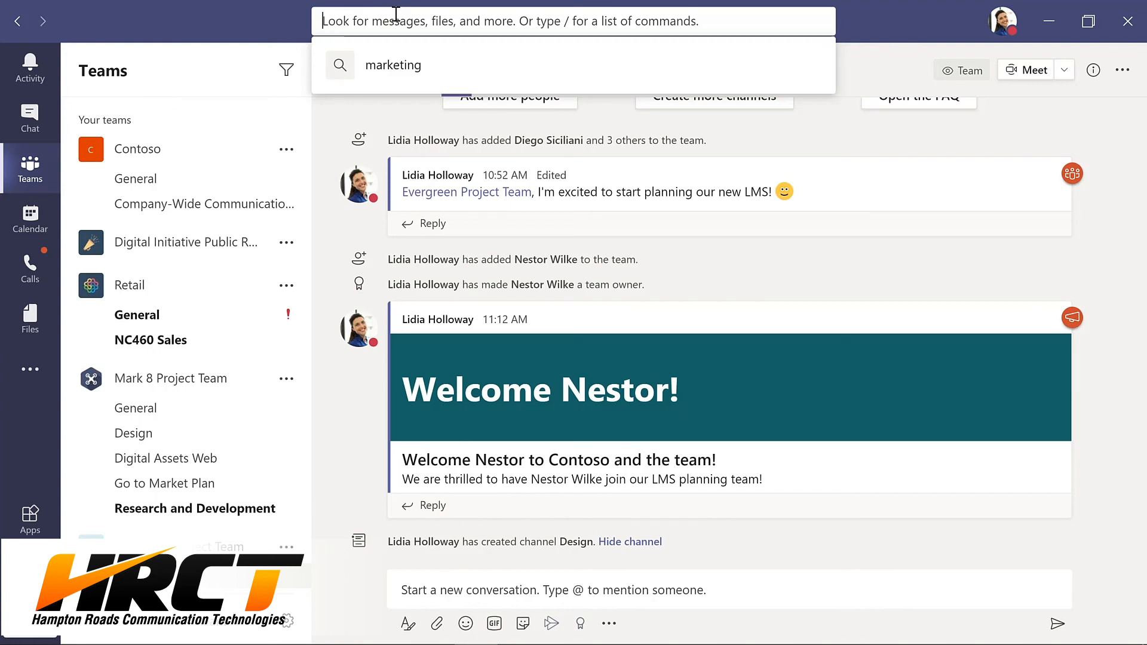
type("/")
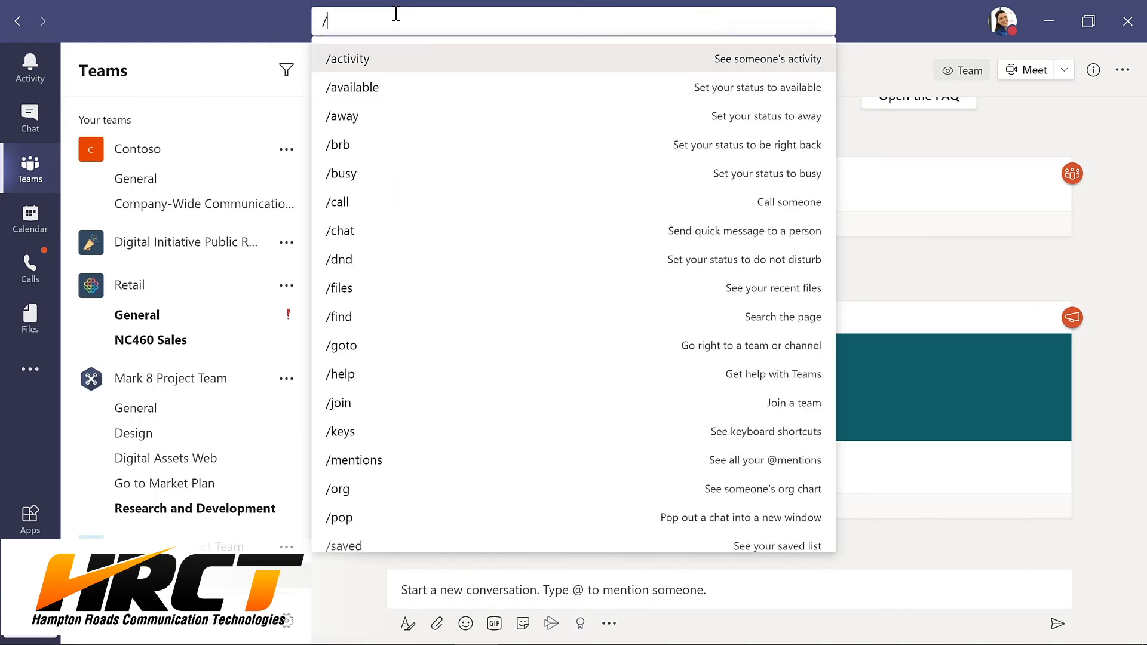
left_click(1060, 285)
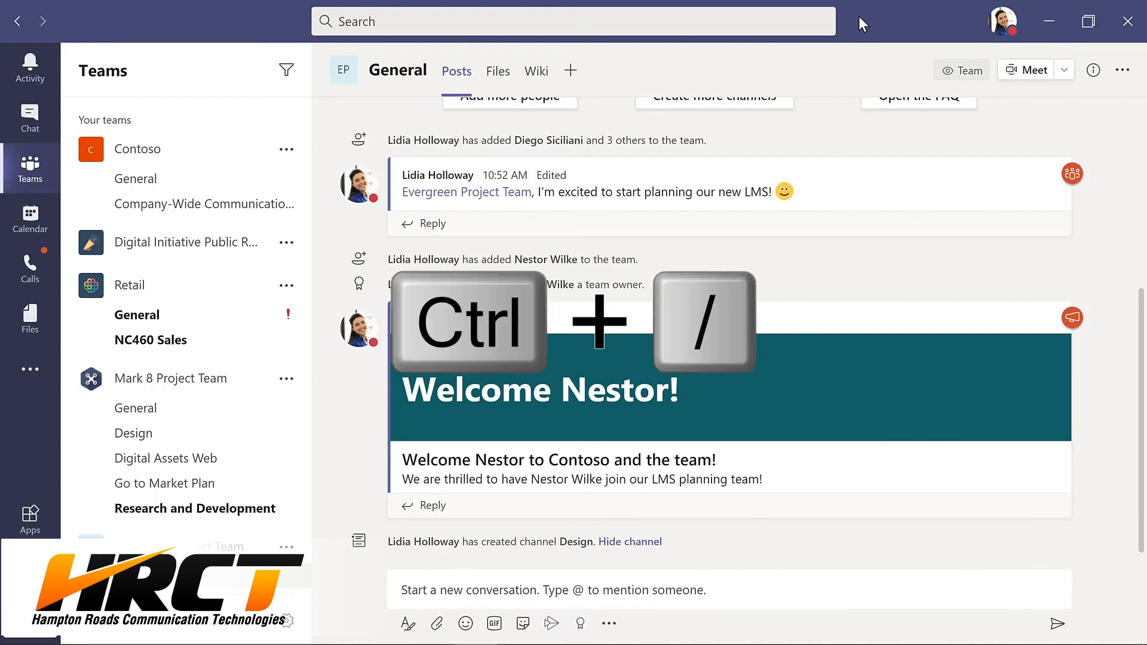
key("ctrl+slash")
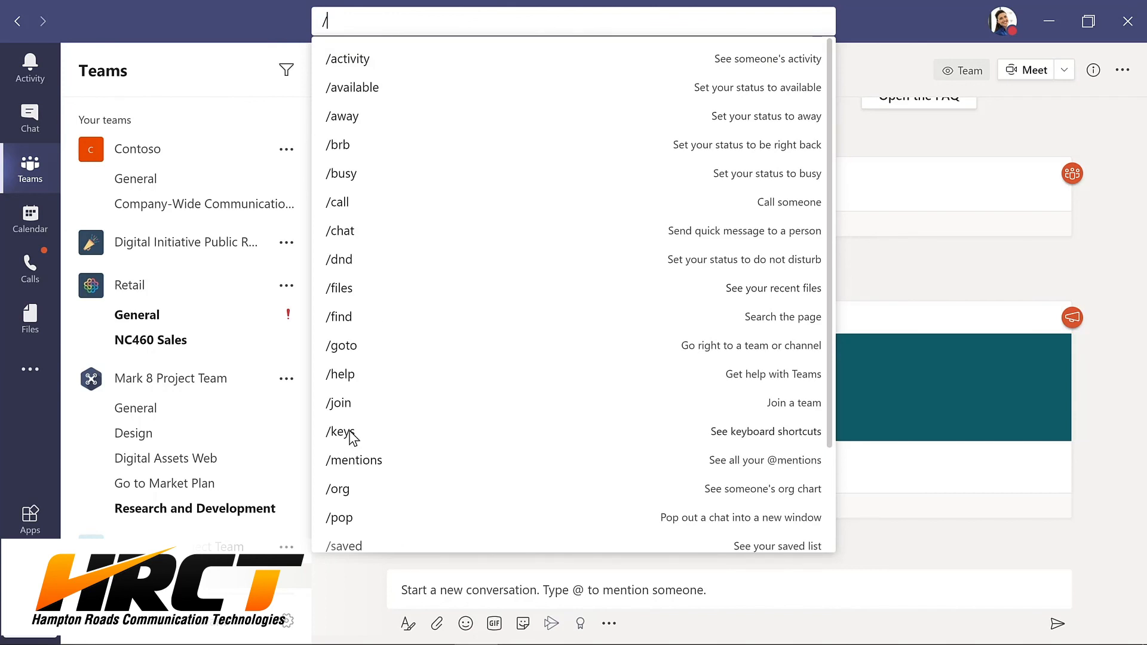
key("Escape")
key("ctrl+period")
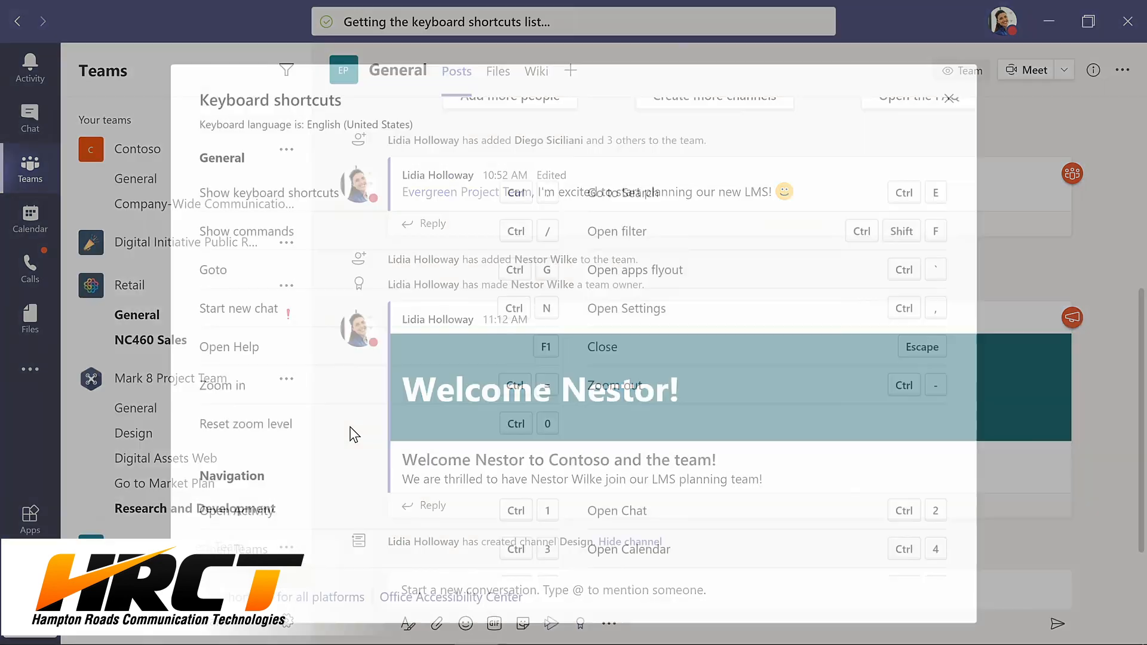